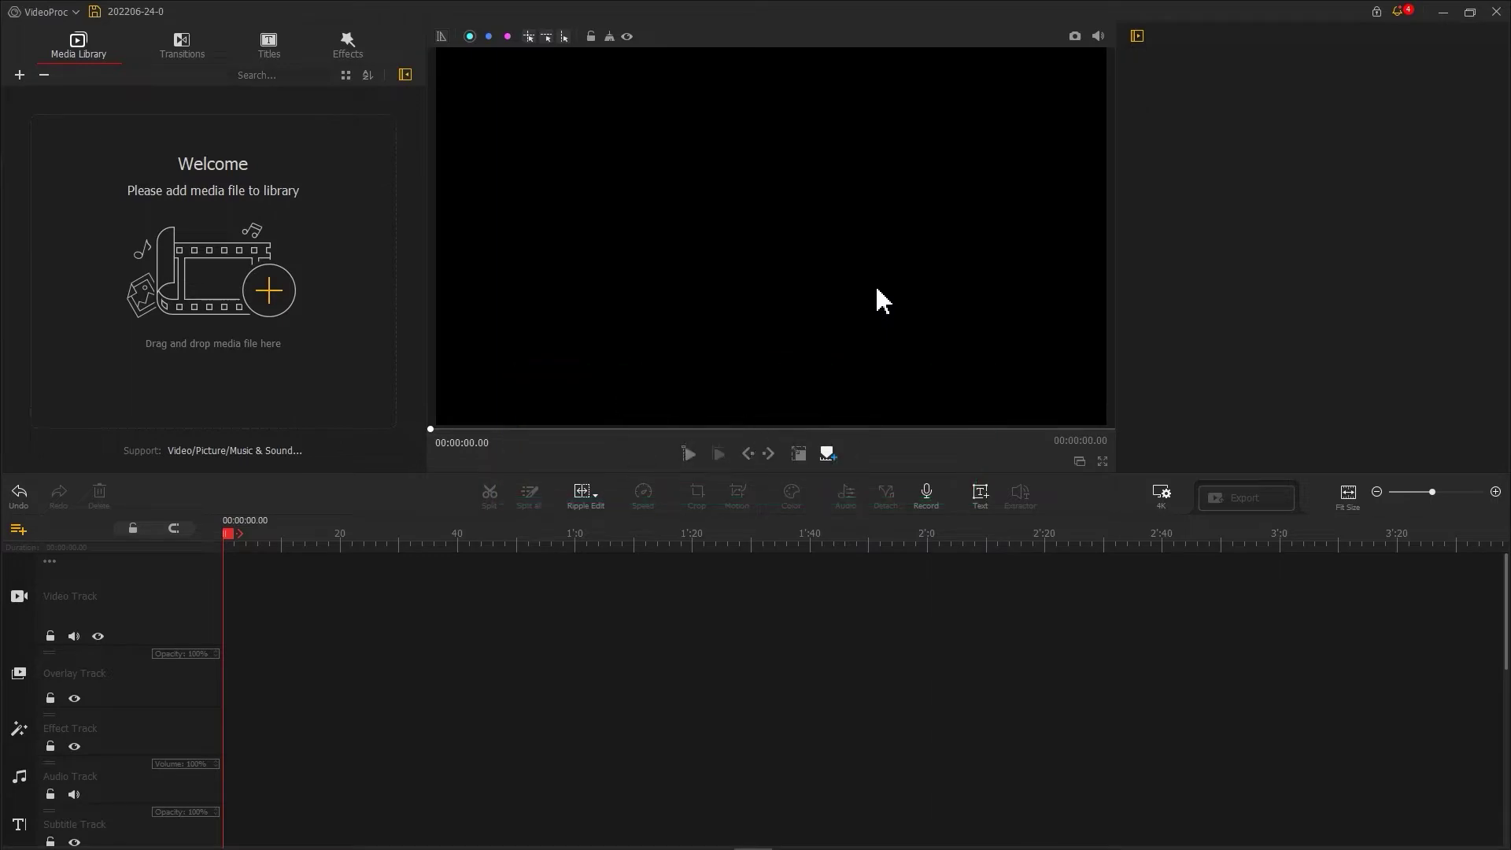
# - Add a text title reading NEW YORK in Bernard MT Condensed font
pyautogui.click(980, 494)
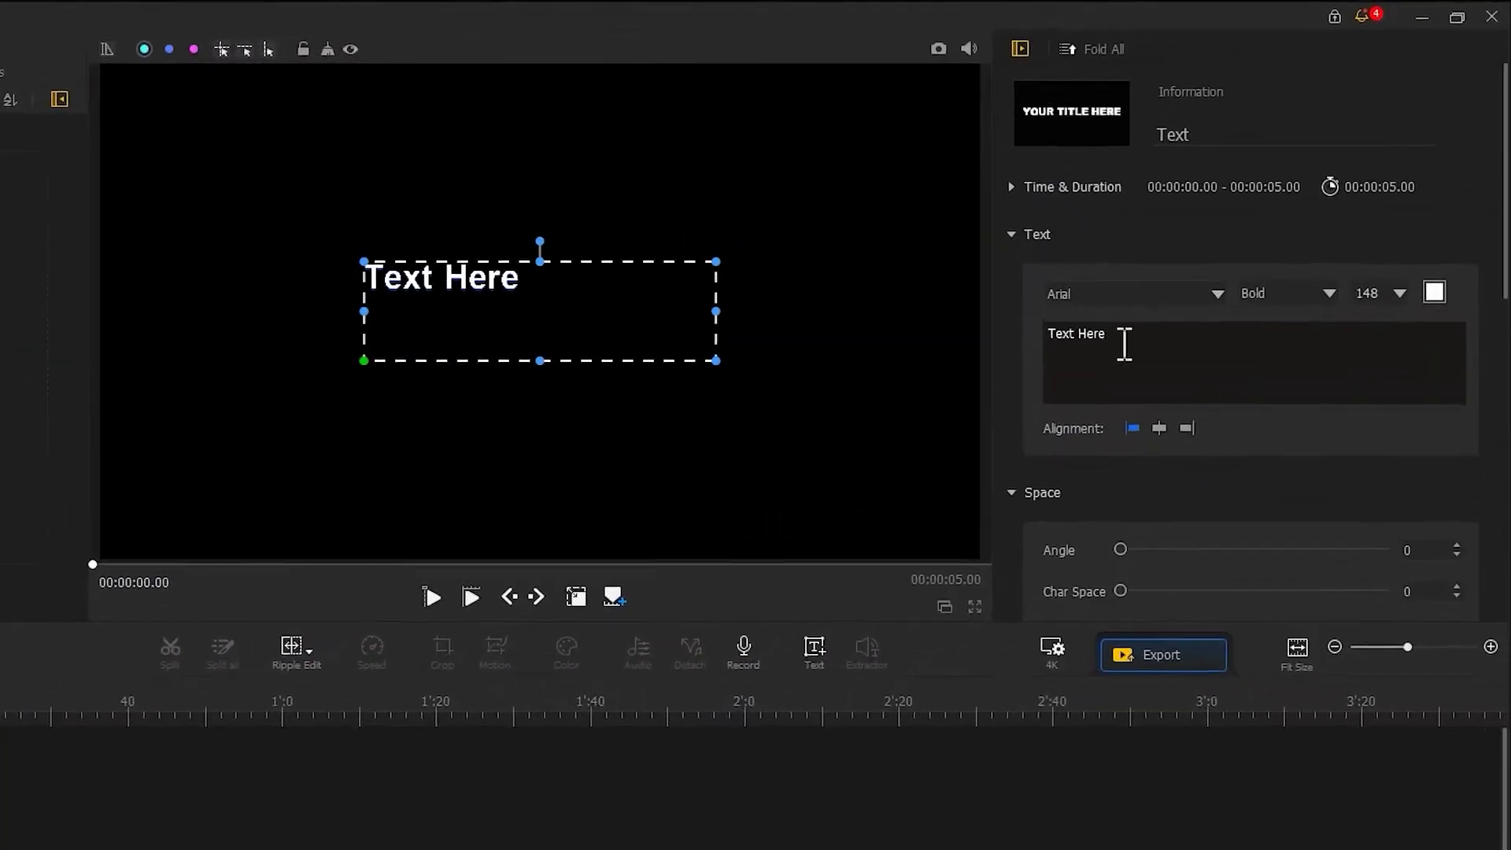
pyautogui.moveTo(1224, 255); pyautogui.dragTo(1147, 258)
pyautogui.write('NEW YORK')
pyautogui.click(1207, 304)
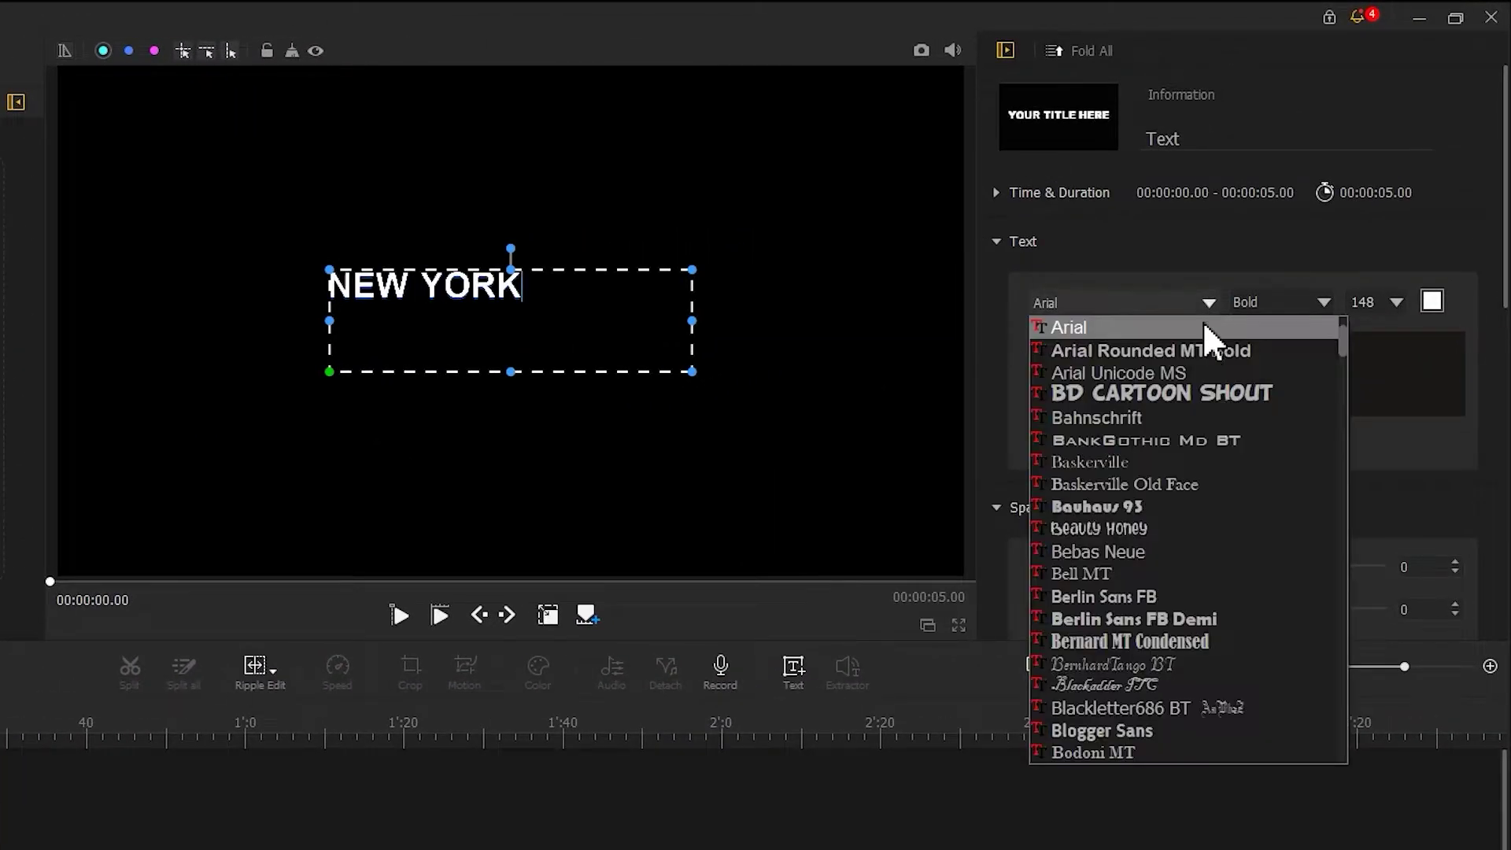
pyautogui.click(1196, 642)
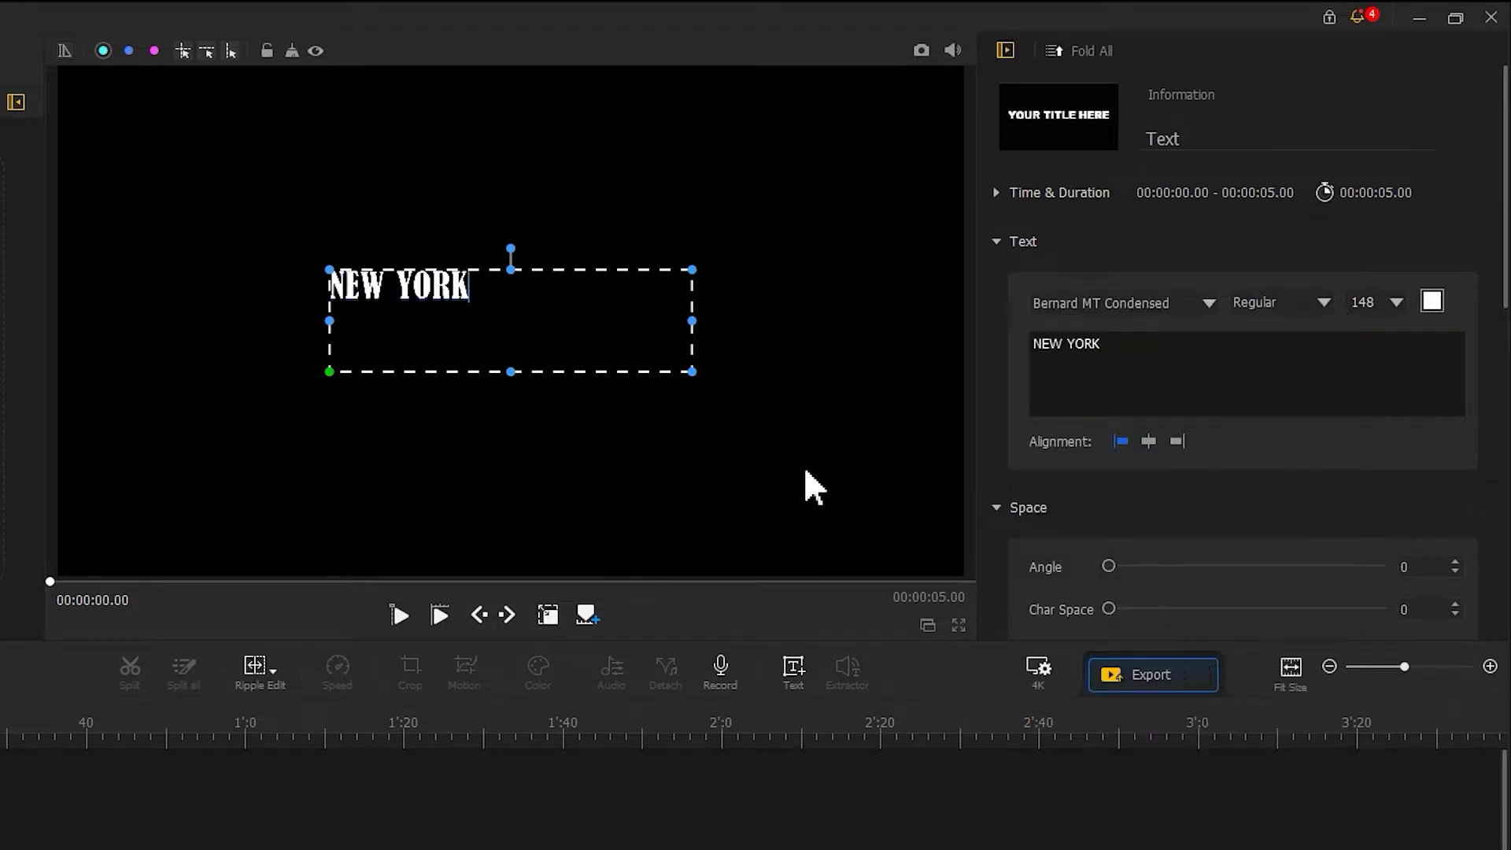
# - Enlarge the title across the frame, snapshot it, and import 202206-24-0.png into the media library
pyautogui.moveTo(638, 336); pyautogui.dragTo(1322, 759)
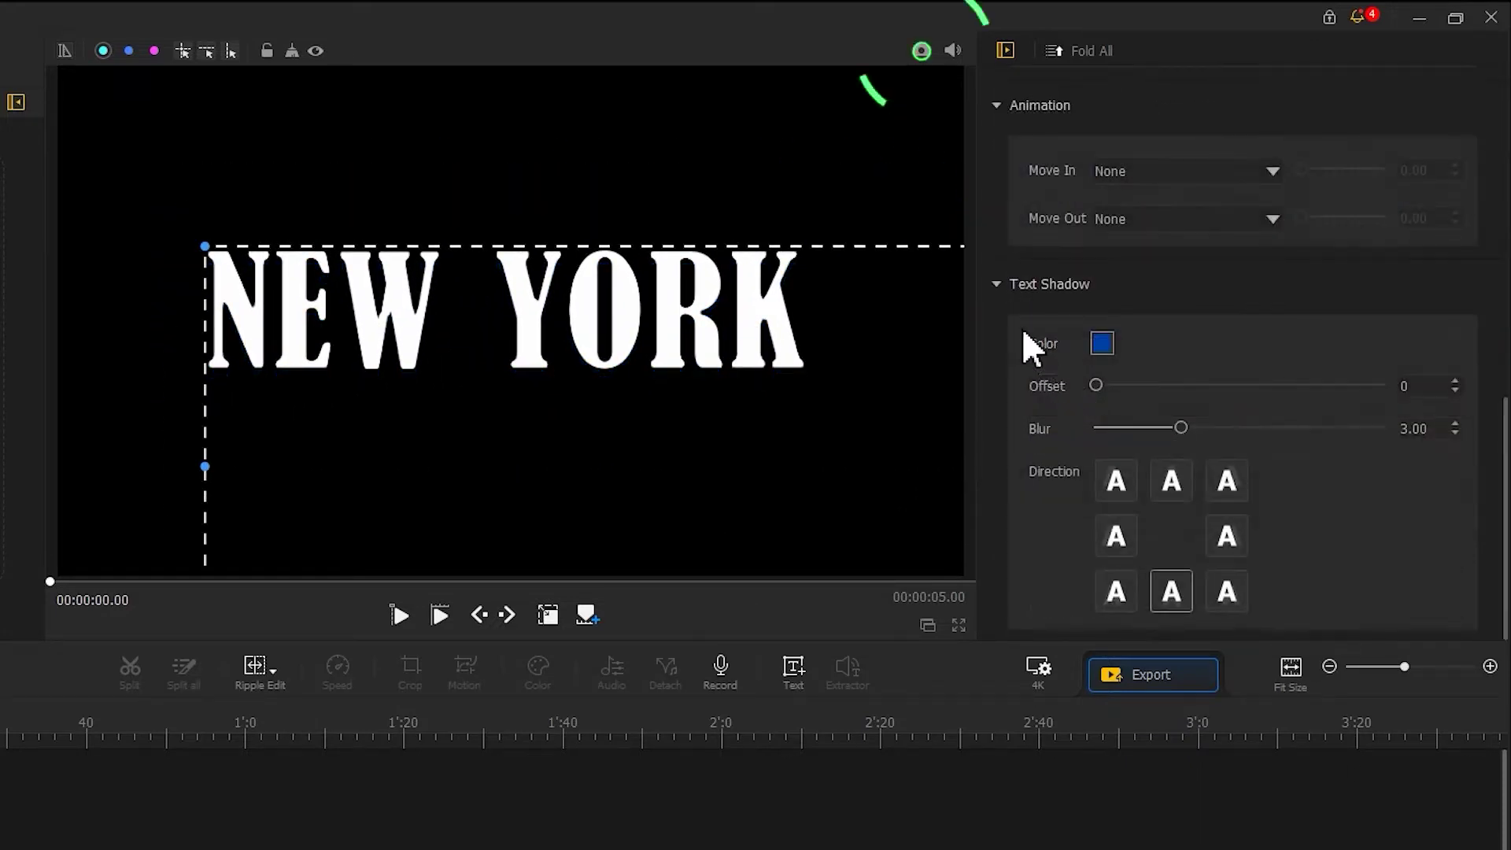
pyautogui.click(922, 51)
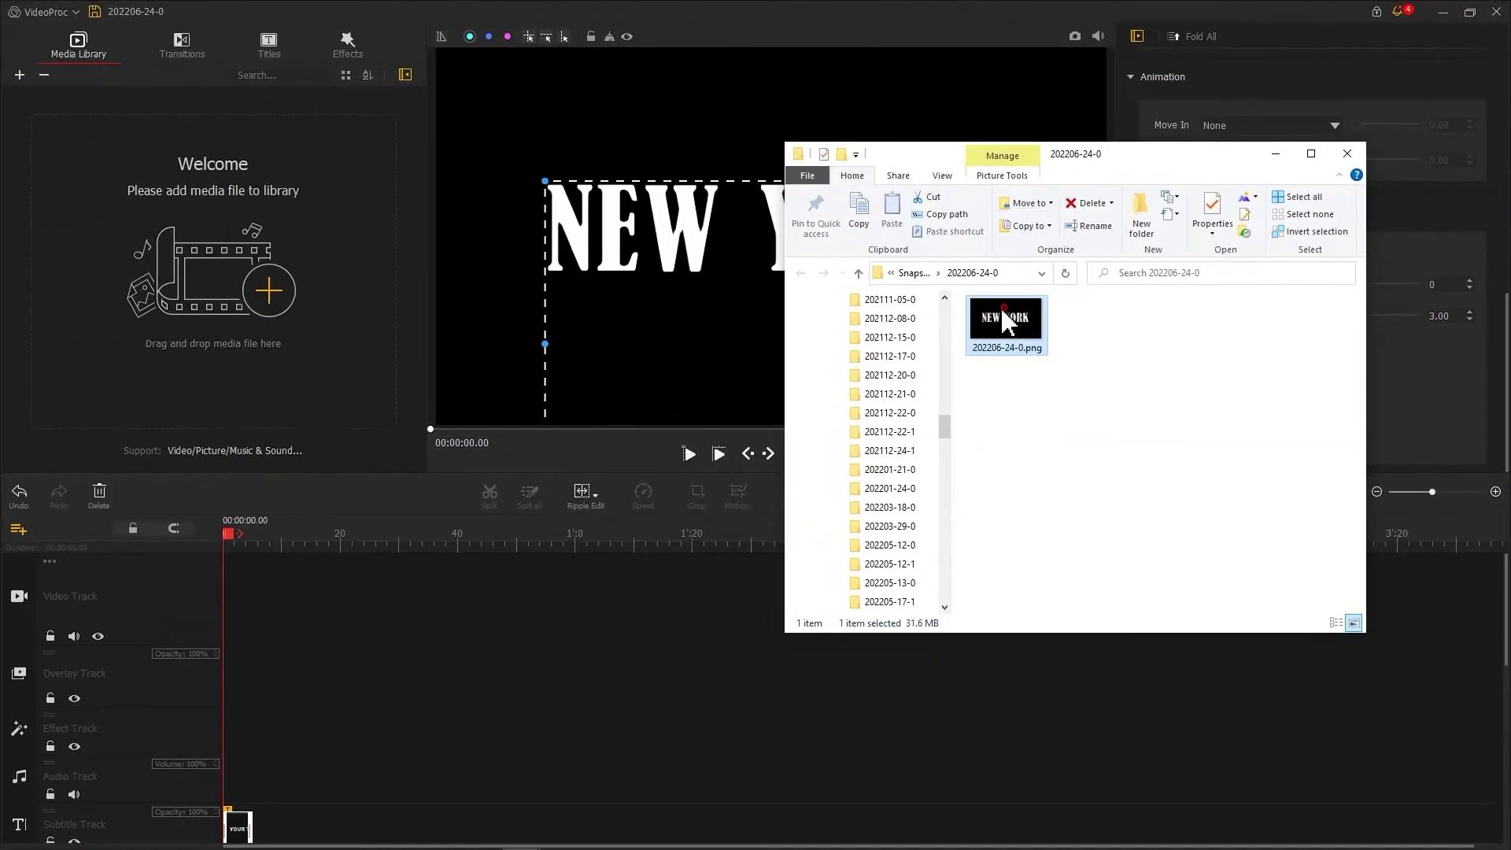
pyautogui.moveTo(399, 266); pyautogui.dragTo(1126, 211)
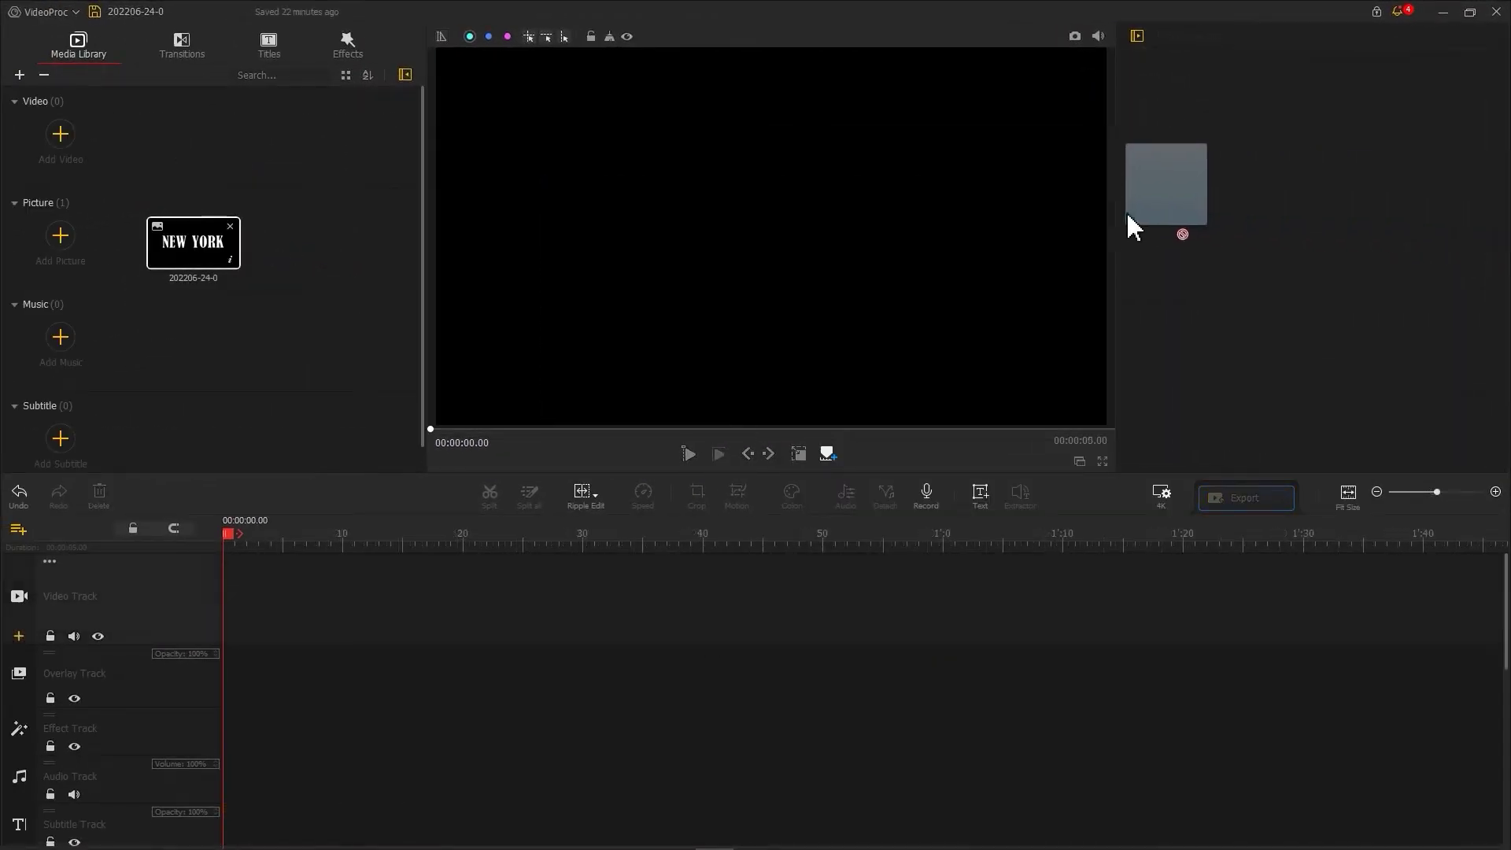
# - Put the statue video on the video track and the NEW YORK picture above it, fit to width, Darken blend
pyautogui.moveTo(322, 133); pyautogui.dragTo(277, 575)
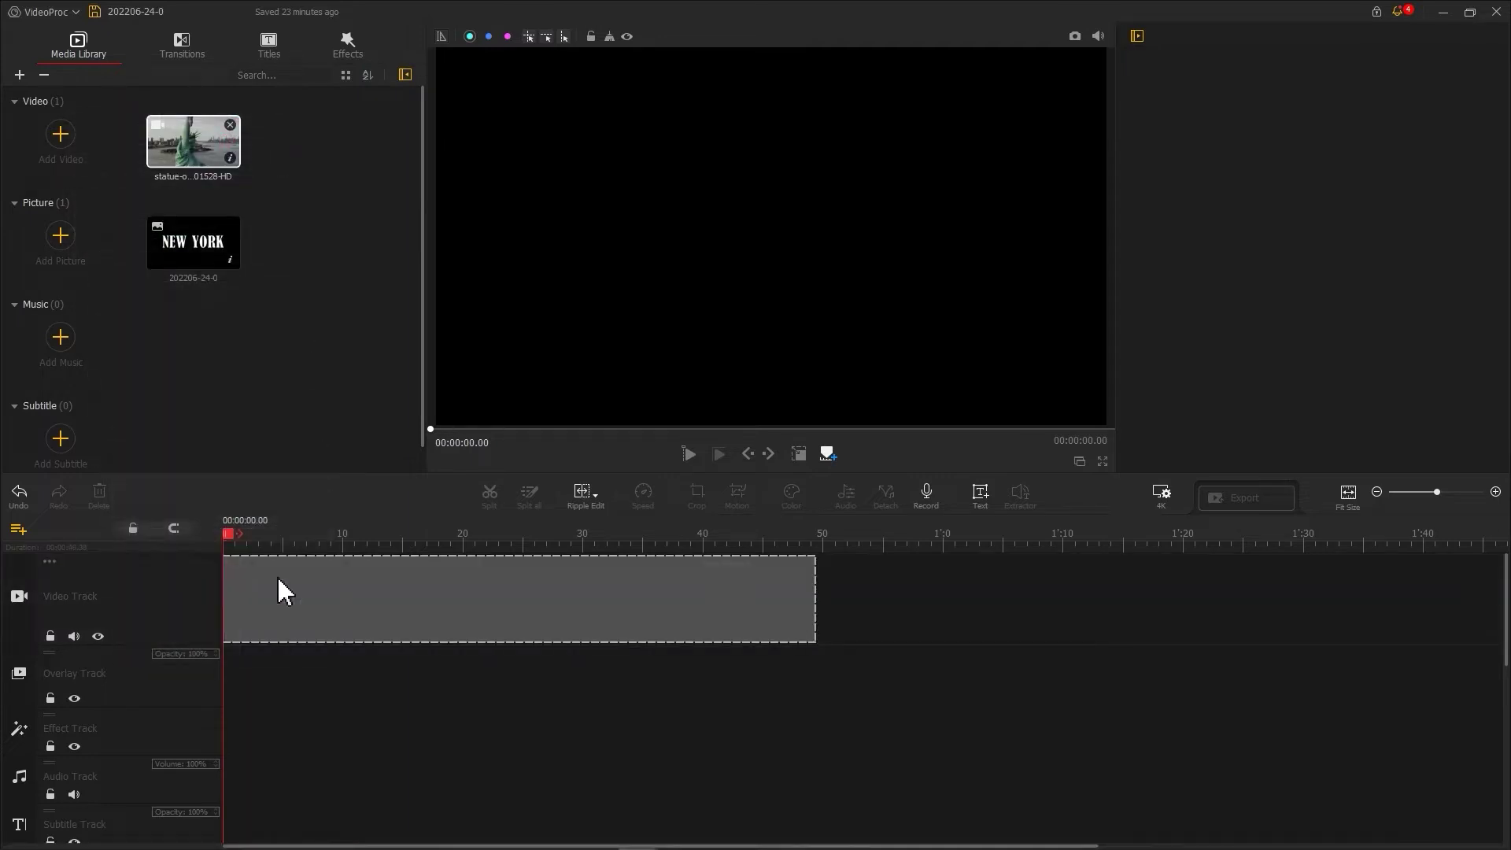
pyautogui.moveTo(194, 252); pyautogui.dragTo(808, 712)
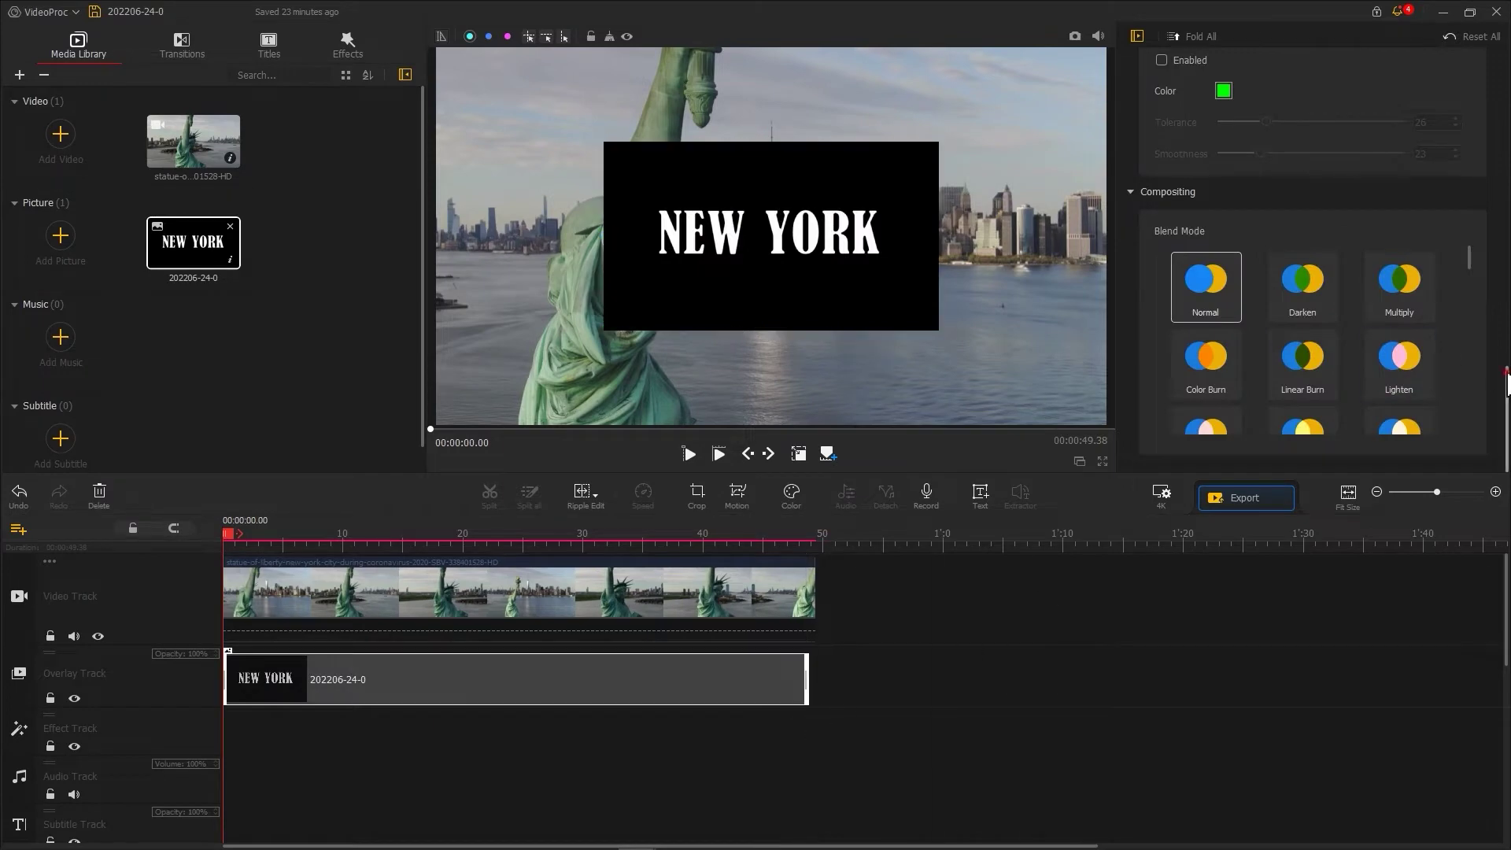
pyautogui.moveTo(1507, 384); pyautogui.dragTo(1505, 236)
pyautogui.click(1284, 272)
pyautogui.scroll(-10, 1327, 277)
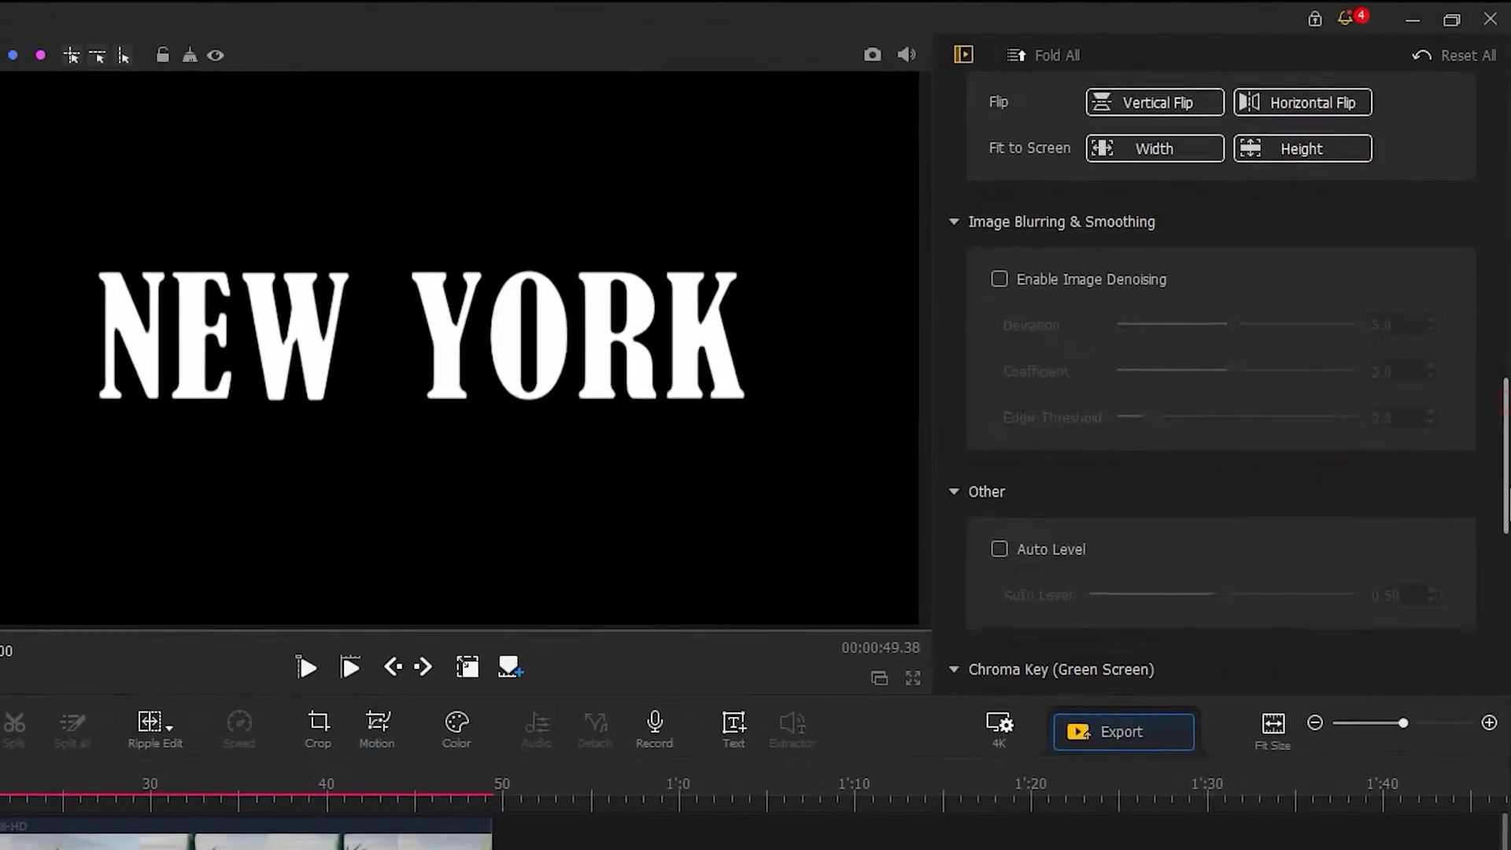
pyautogui.click(1228, 453)
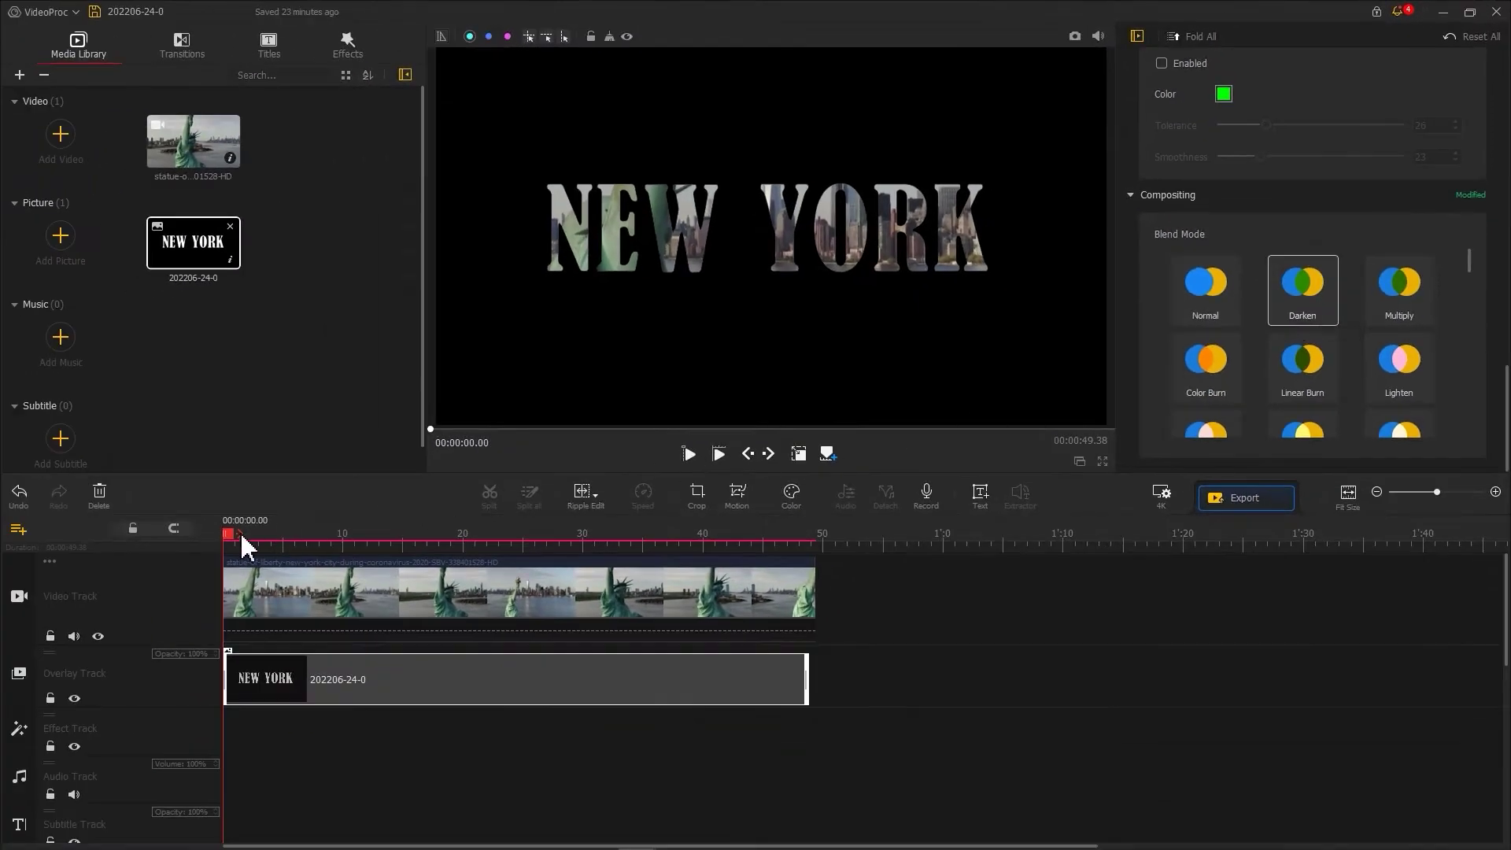
# - Split the NEW YORK overlay at 00:00:08.70 and set the second part to Lighten blending
pyautogui.moveTo(235, 538); pyautogui.dragTo(333, 543)
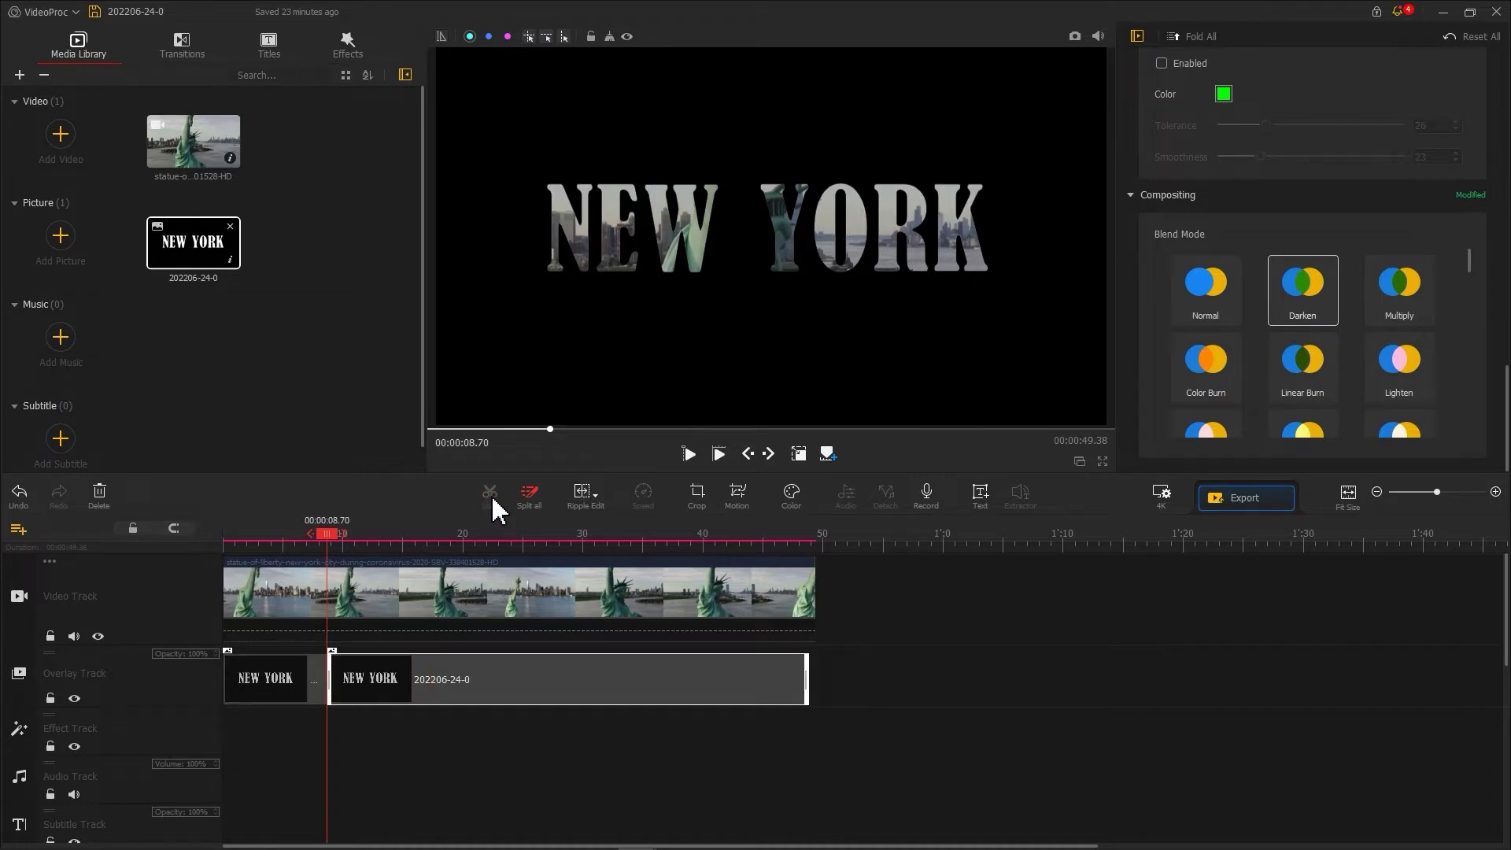
pyautogui.click(352, 693)
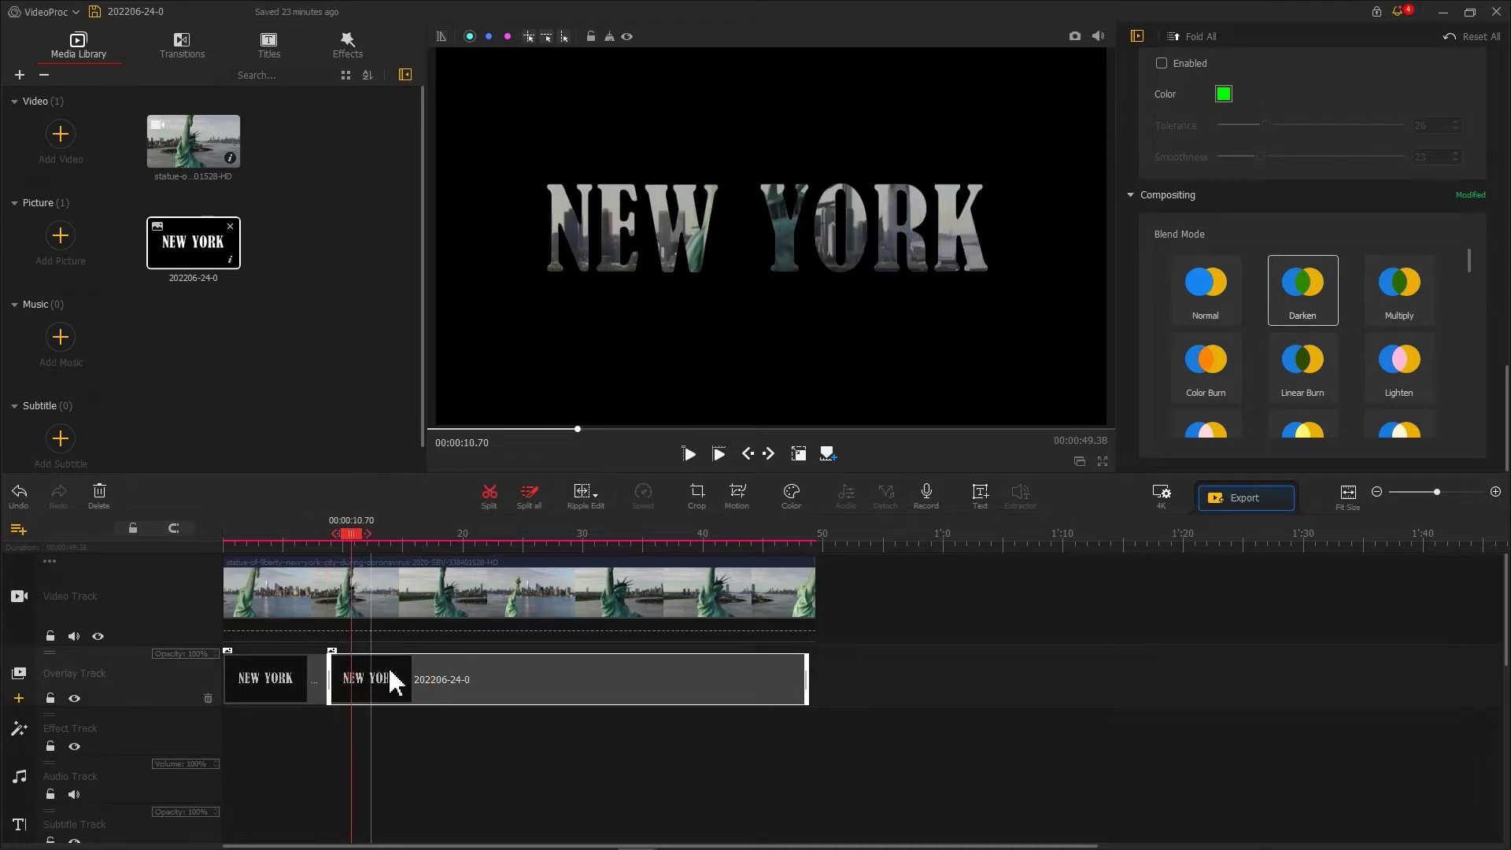
pyautogui.click(1397, 389)
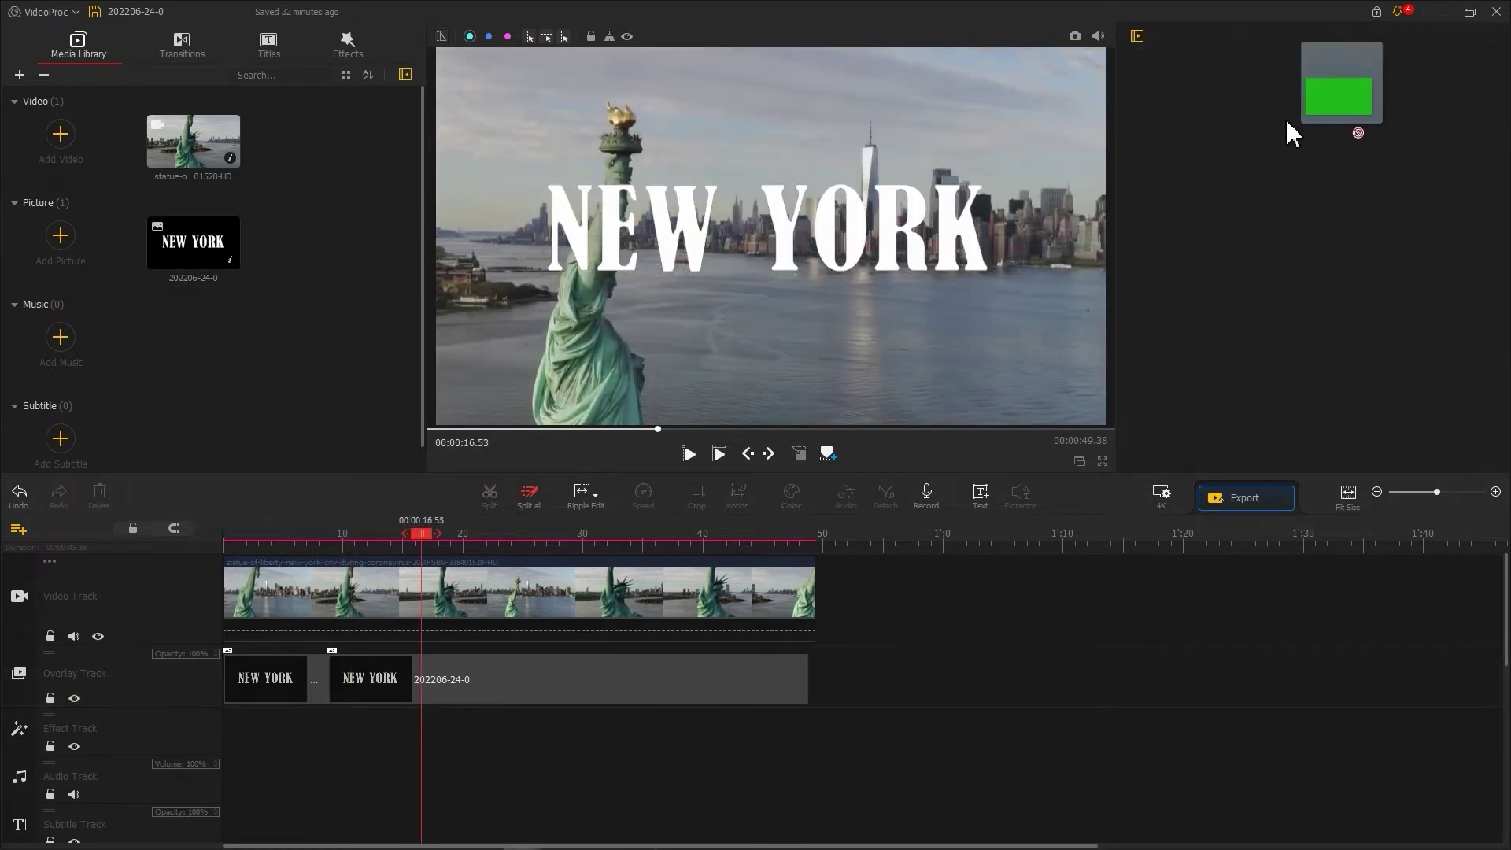
# - Import the green picture, move the second NEW YORK clip to Overlay Track1, and place the green strip on the overlay track
pyautogui.moveTo(1286, 129); pyautogui.dragTo(361, 304)
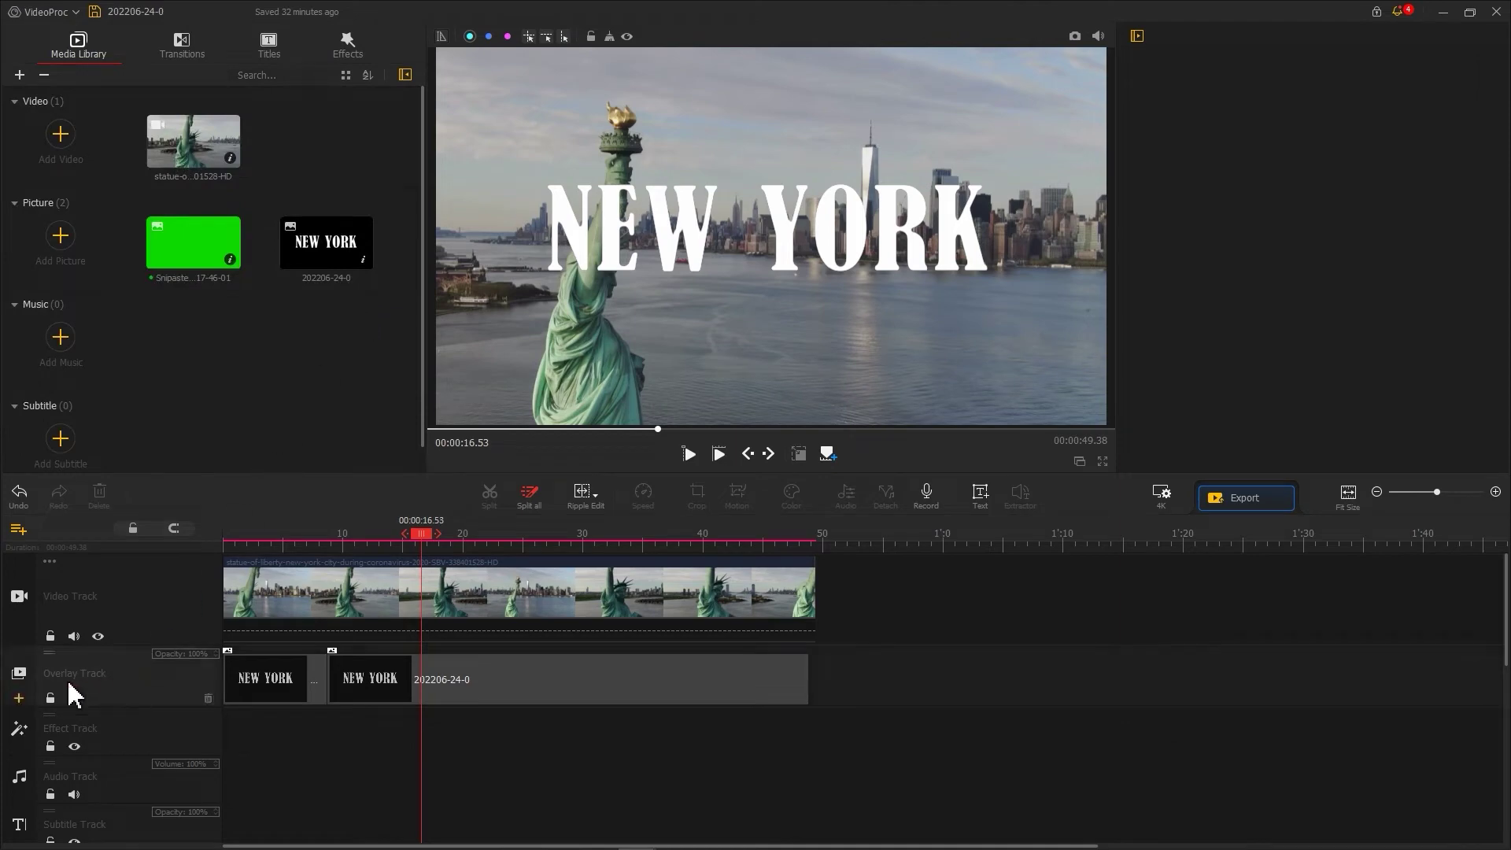
pyautogui.click(19, 698)
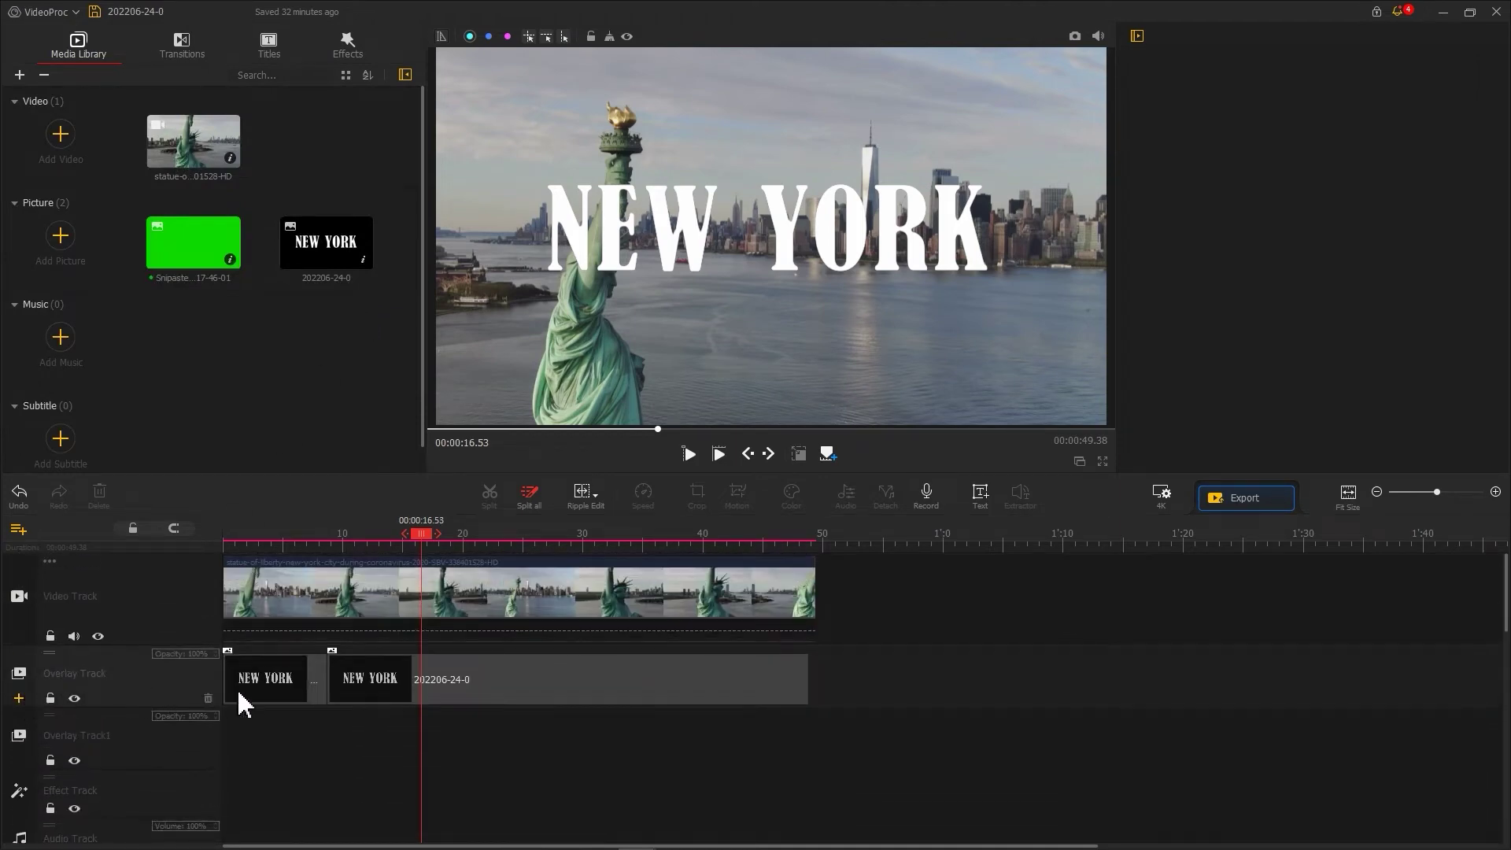
pyautogui.moveTo(475, 705); pyautogui.dragTo(475, 736)
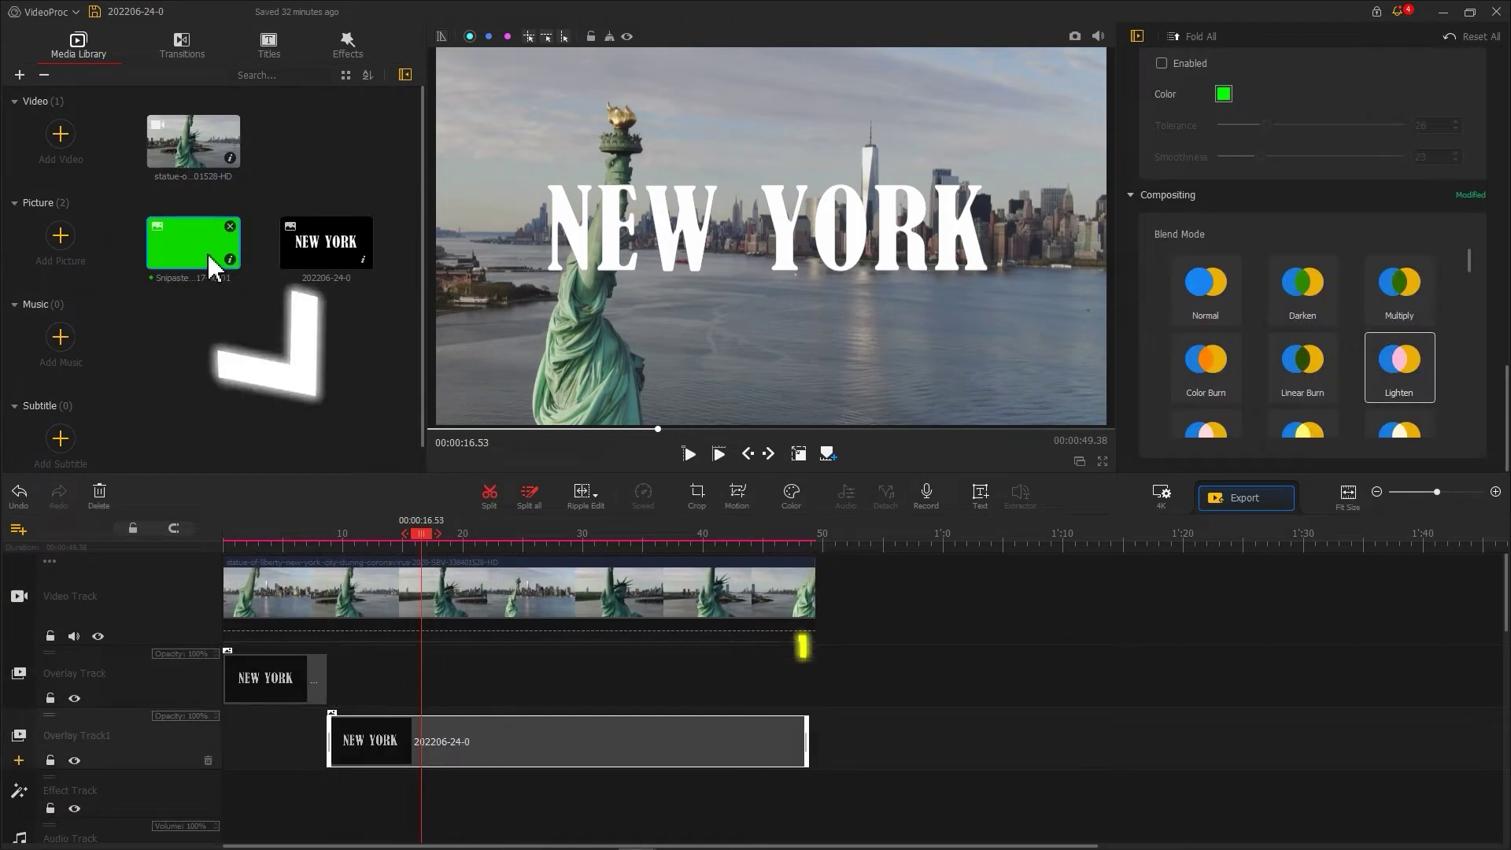
pyautogui.moveTo(211, 265); pyautogui.dragTo(422, 695)
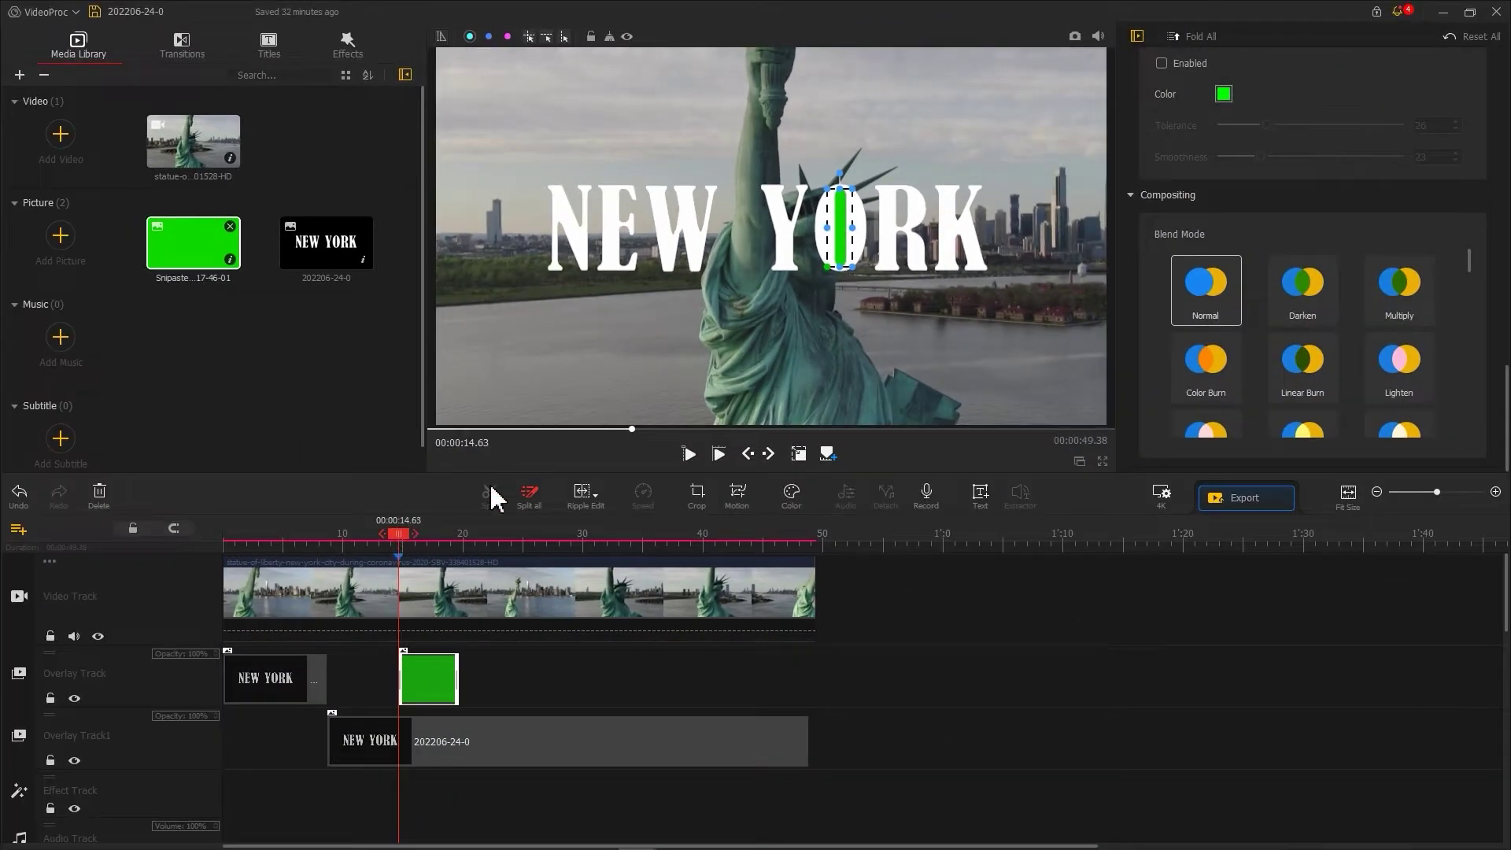
pyautogui.click(1074, 37)
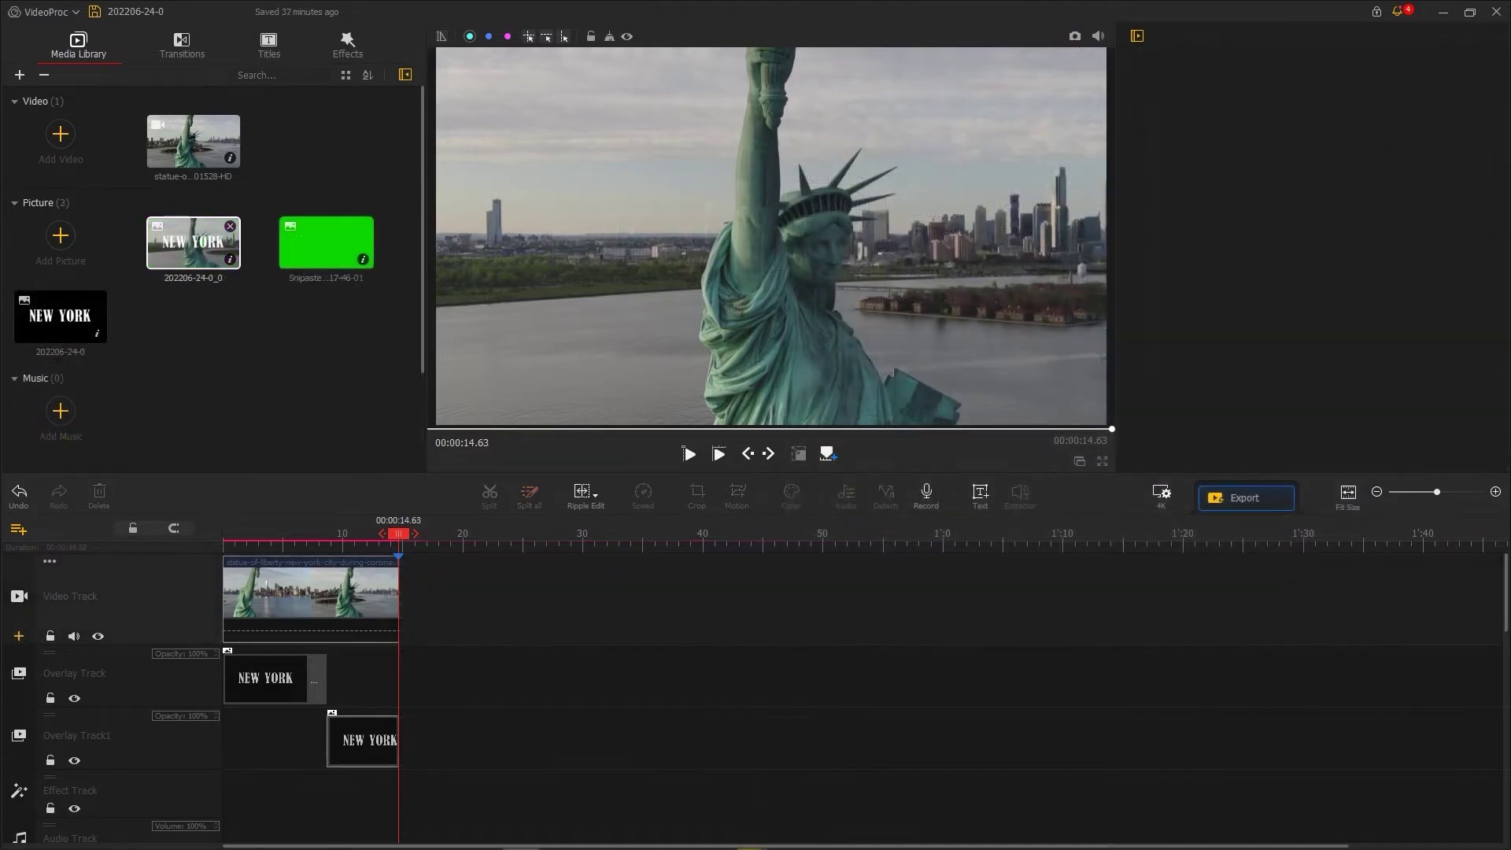
# - Add the city traffic video after the statue clip and overlay the snapshot in Fill mode
pyautogui.moveTo(945, 236); pyautogui.dragTo(449, 594)
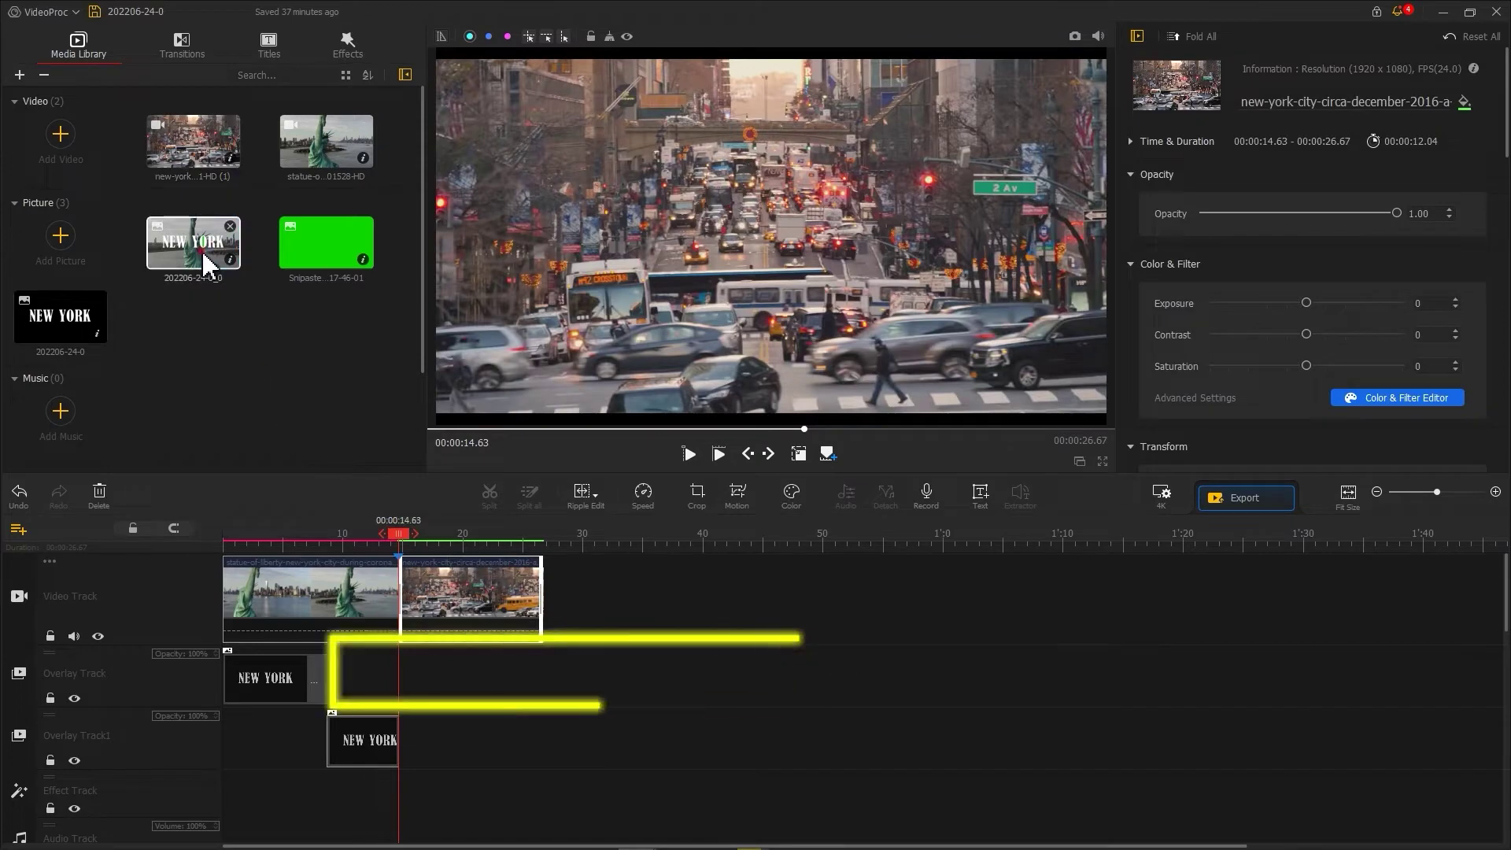
pyautogui.moveTo(205, 263); pyautogui.dragTo(414, 696)
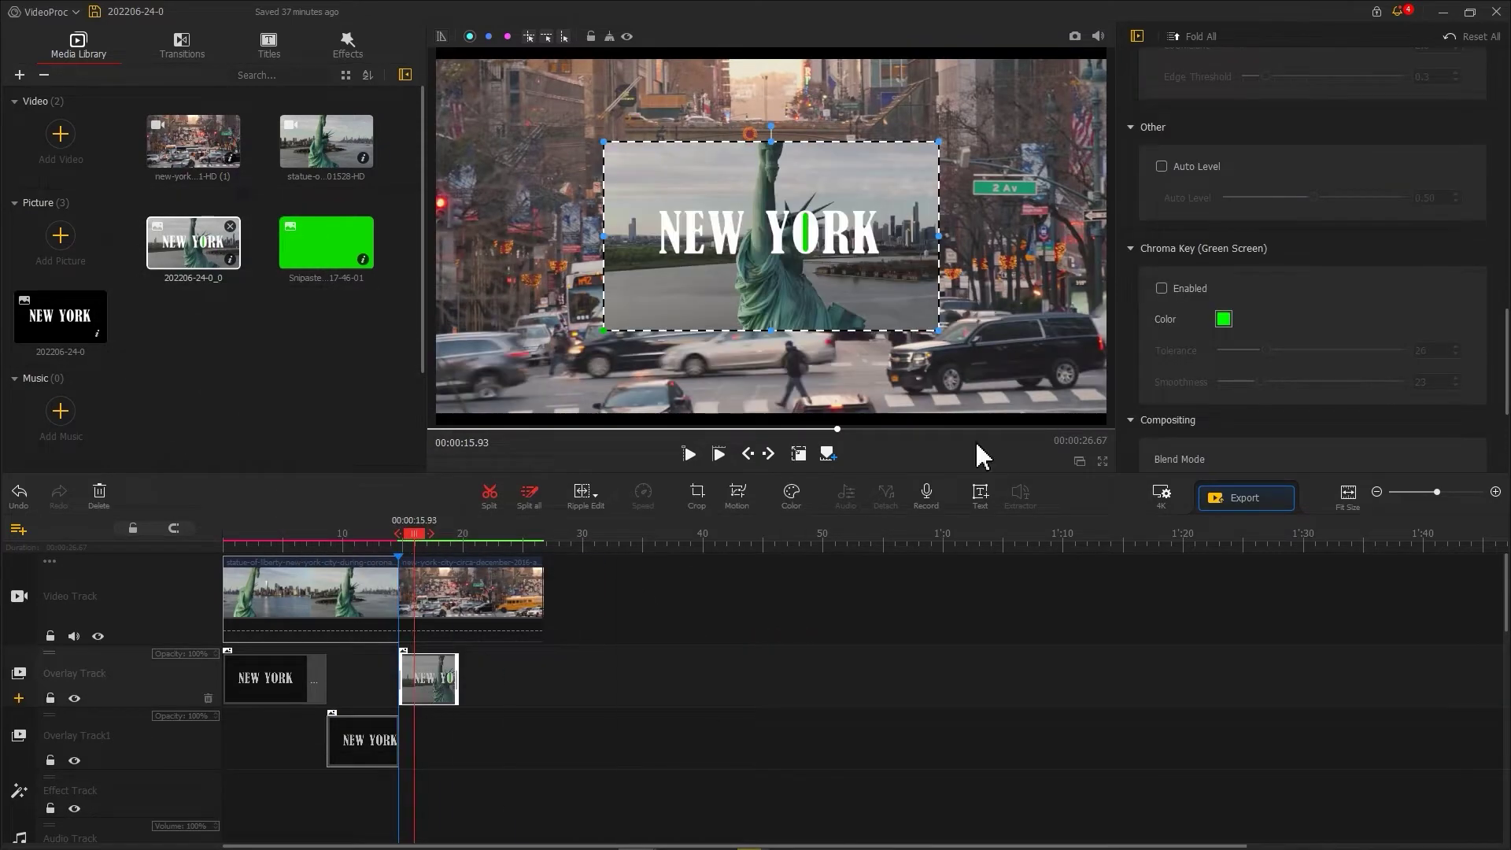
pyautogui.scroll(5, 1278, 224)
pyautogui.click(1279, 226)
pyautogui.scroll(-5, 1278, 224)
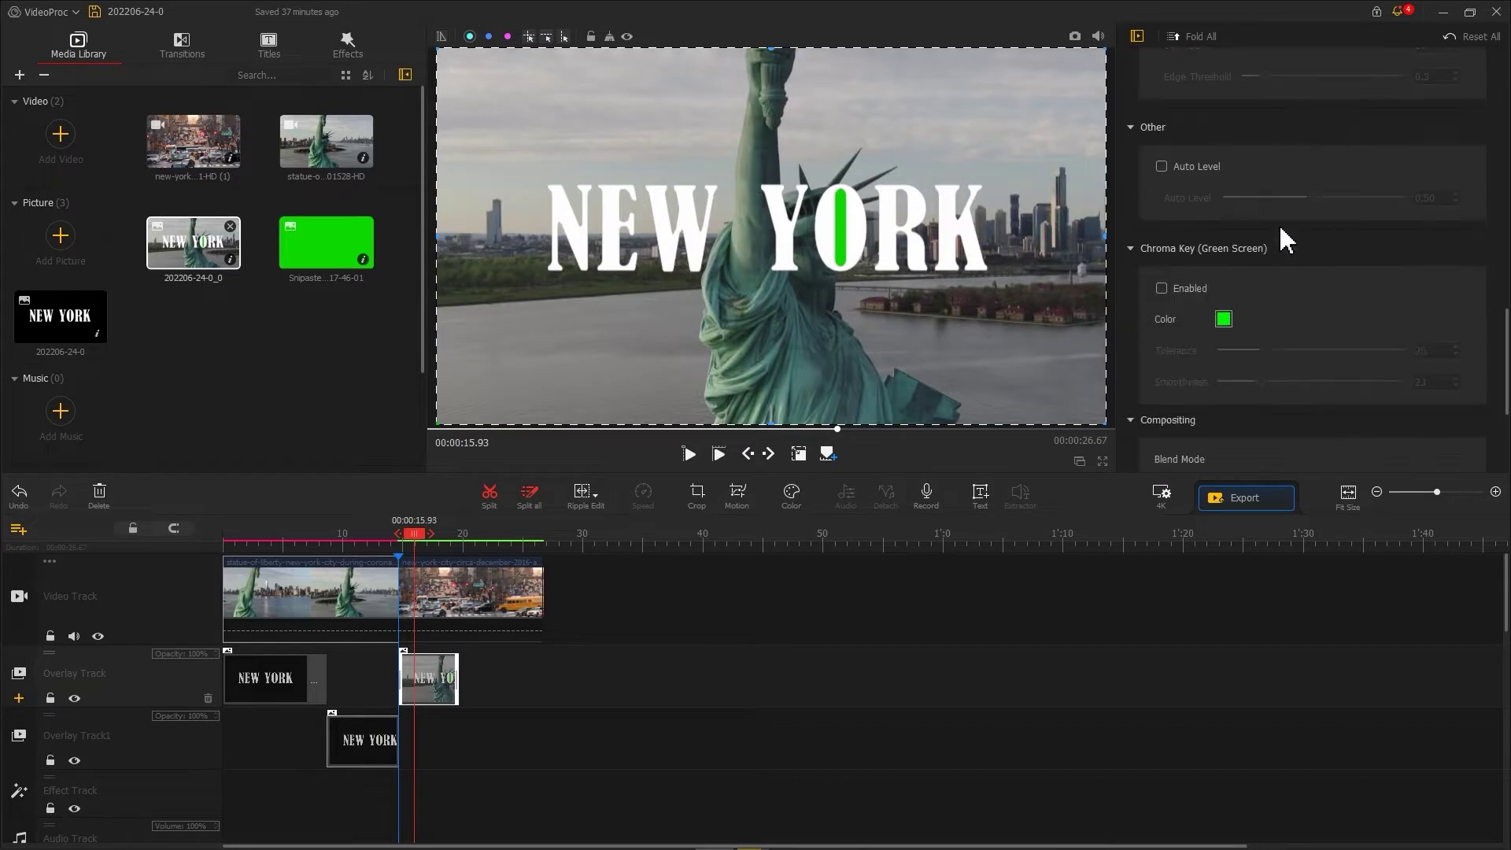
# - Enable green Chroma Key on the snapshot and lower the tolerance to 3
pyautogui.click(1223, 319)
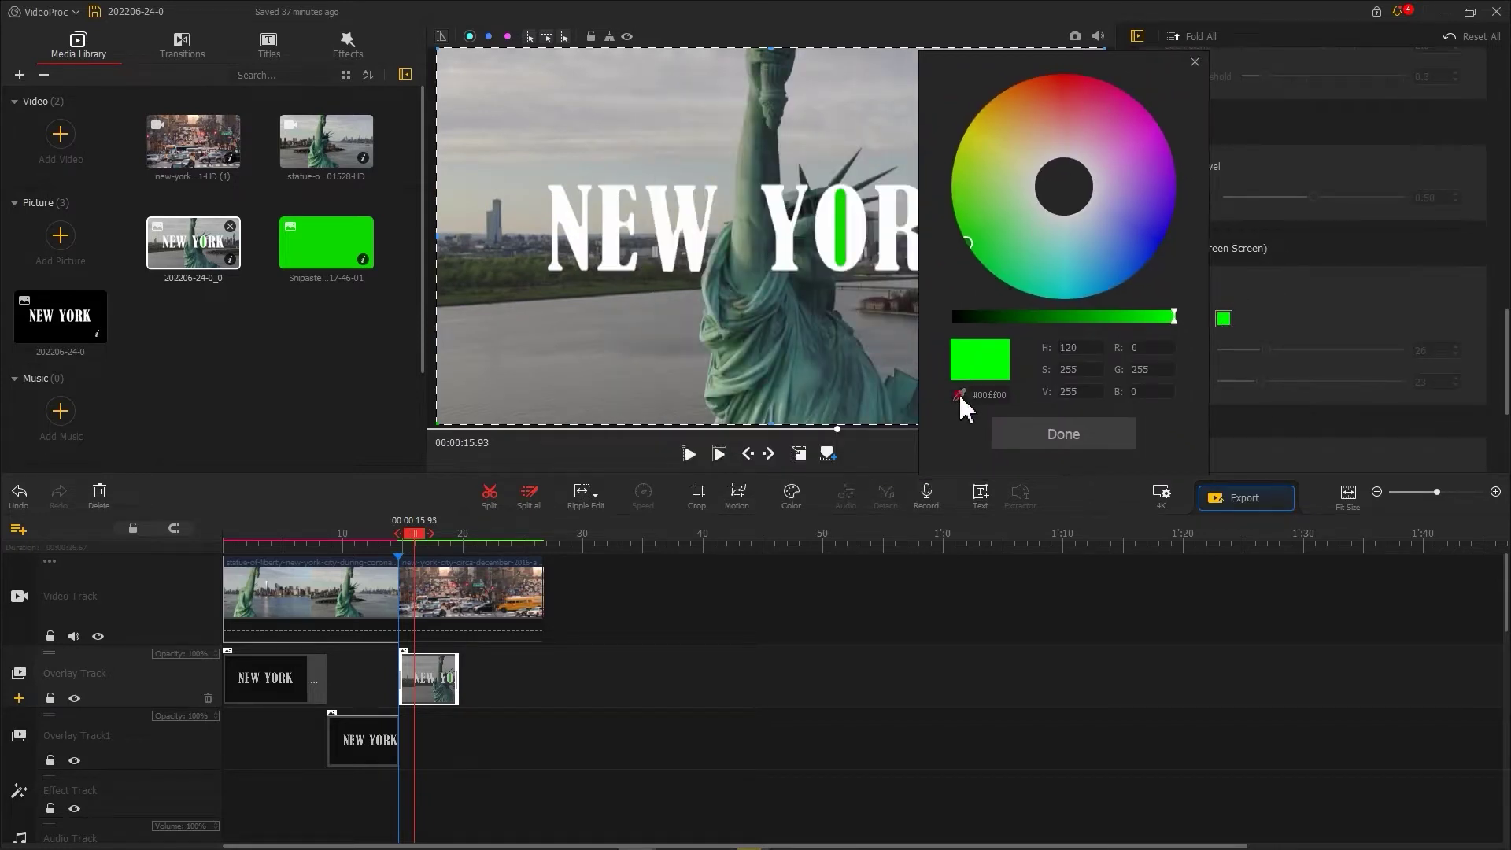
pyautogui.click(1057, 436)
pyautogui.click(1162, 289)
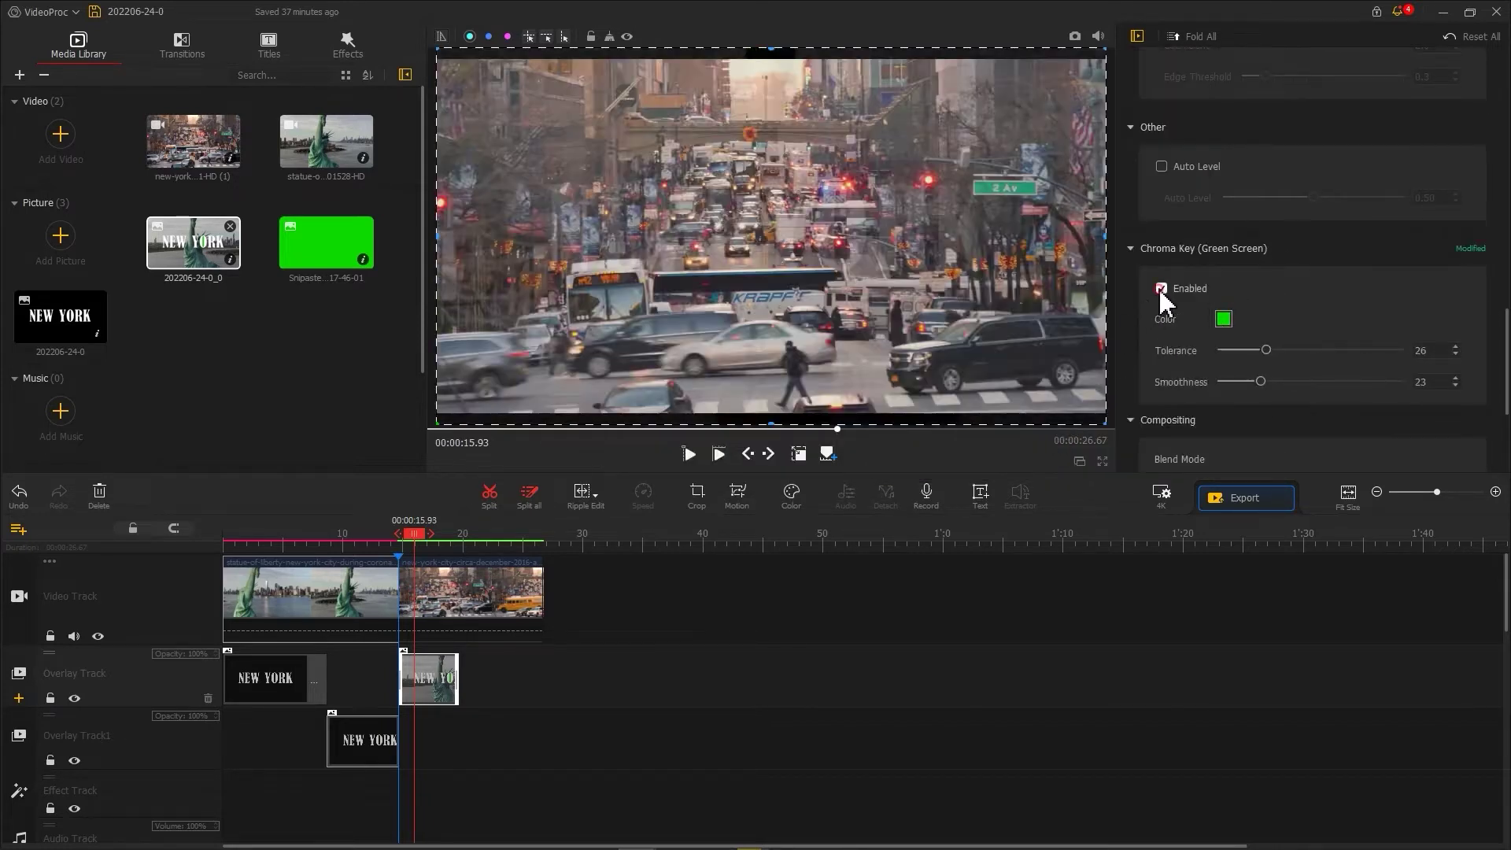
pyautogui.moveTo(1266, 350); pyautogui.dragTo(1236, 350)
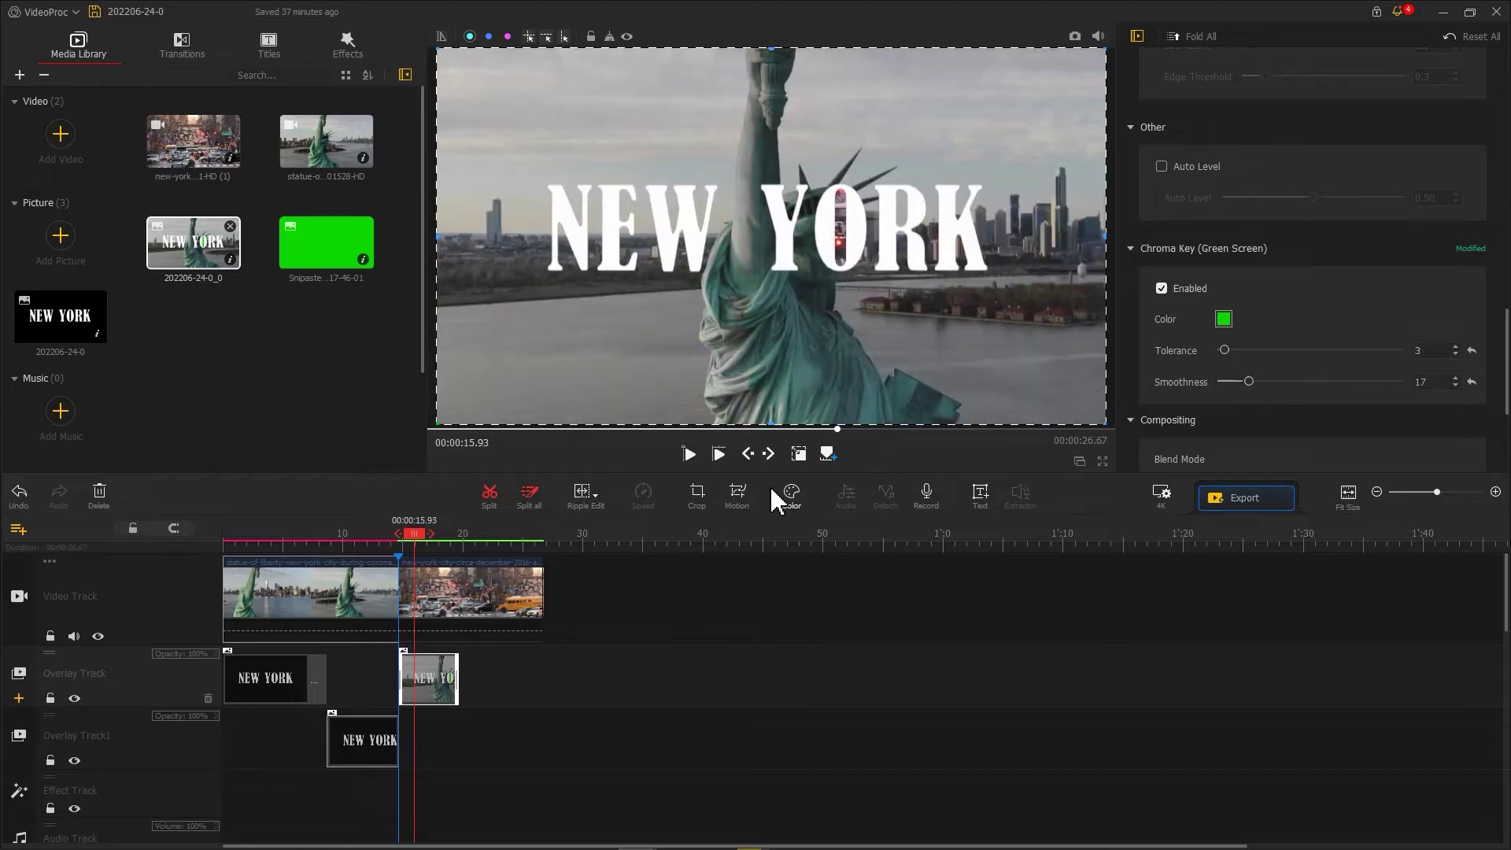
# - Add a motion keyframe zooming into the snapshot overlay and play back the move
pyautogui.click(737, 496)
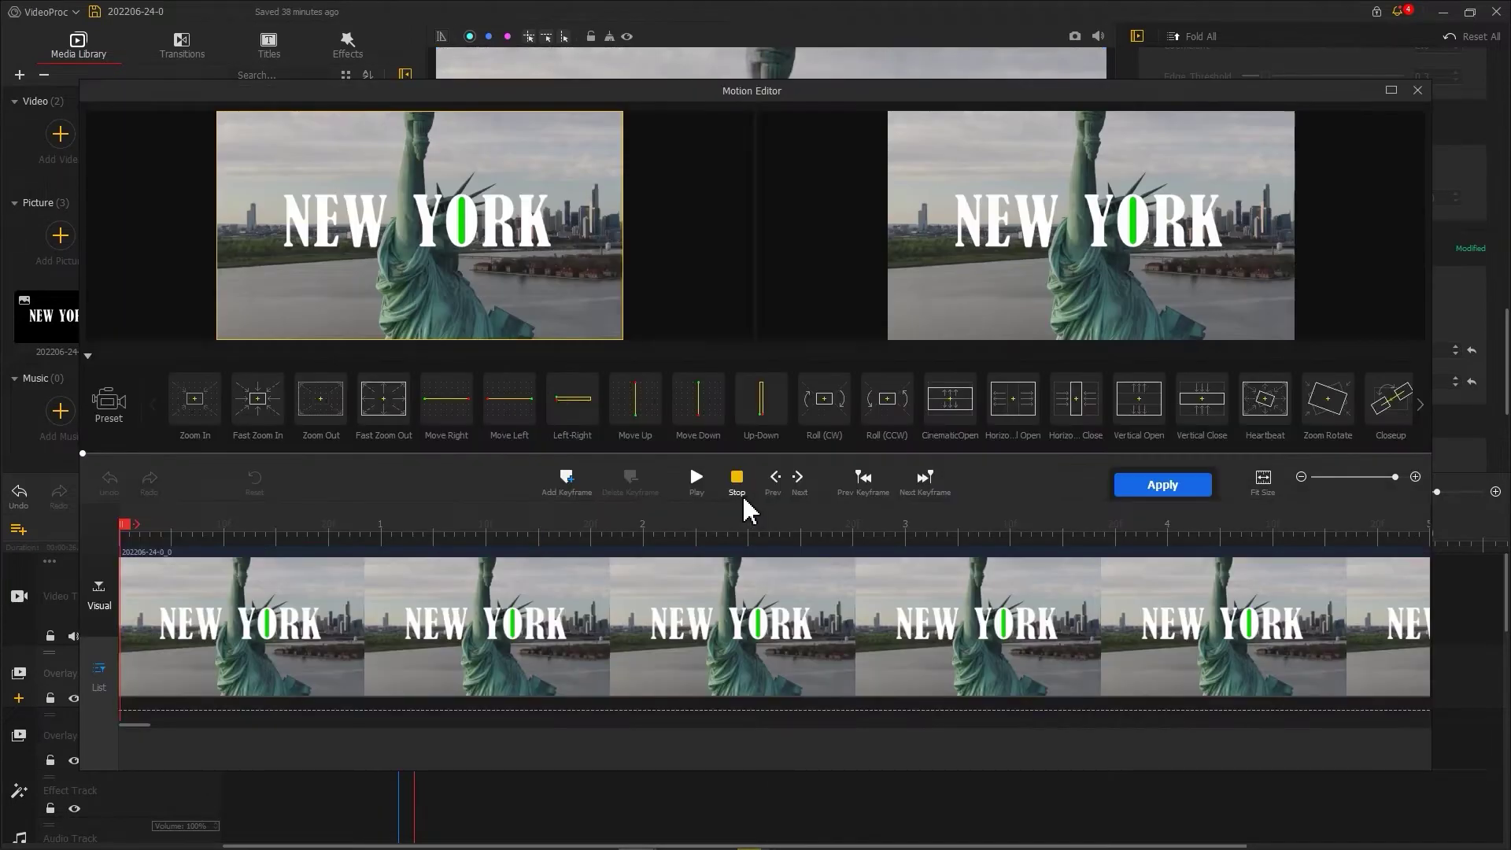
pyautogui.click(577, 482)
pyautogui.moveTo(321, 277); pyautogui.dragTo(217, 339)
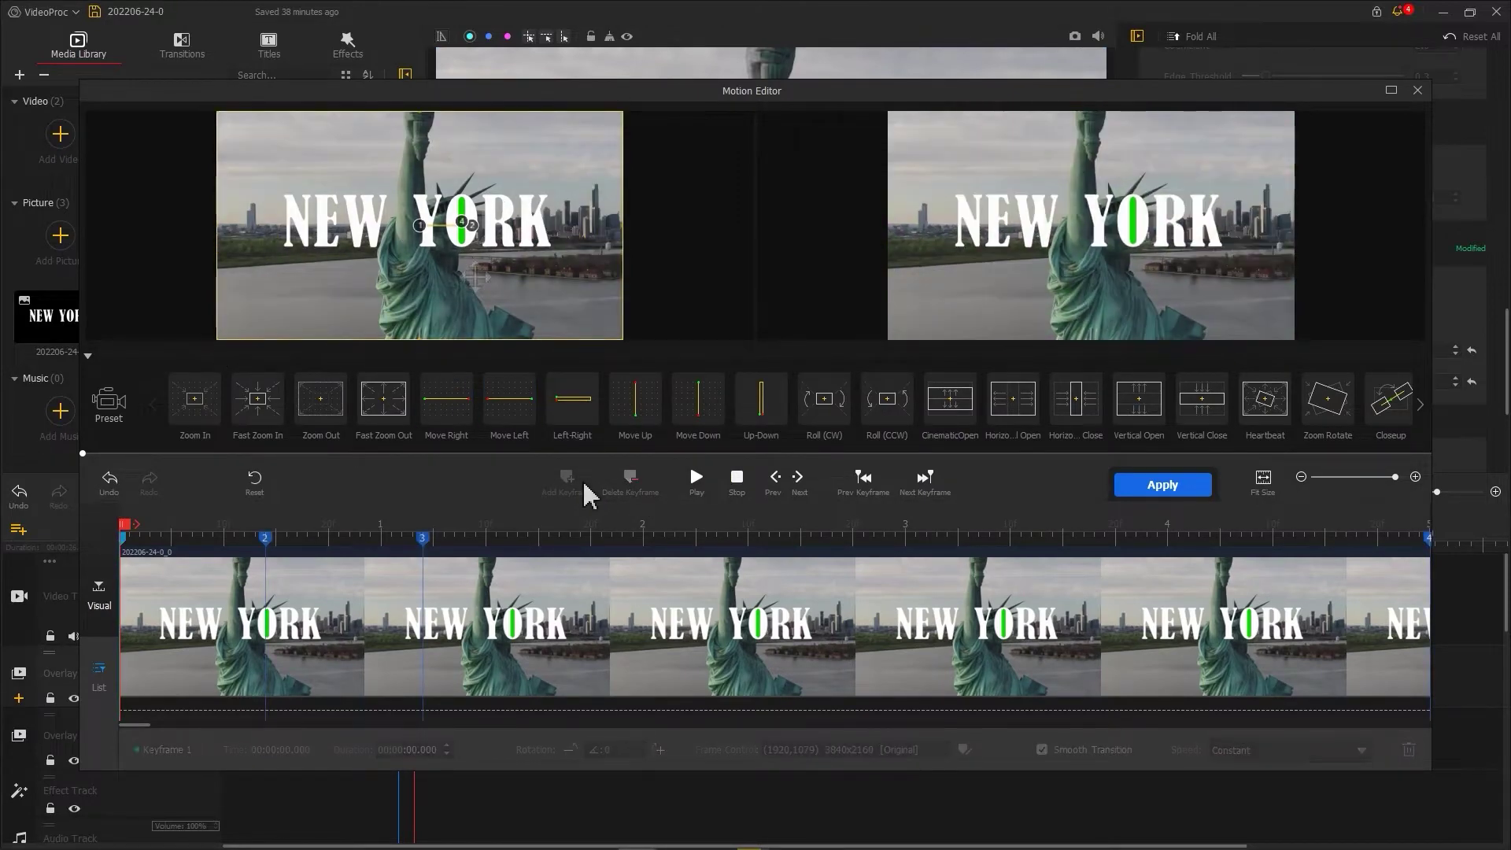
pyautogui.press('space')
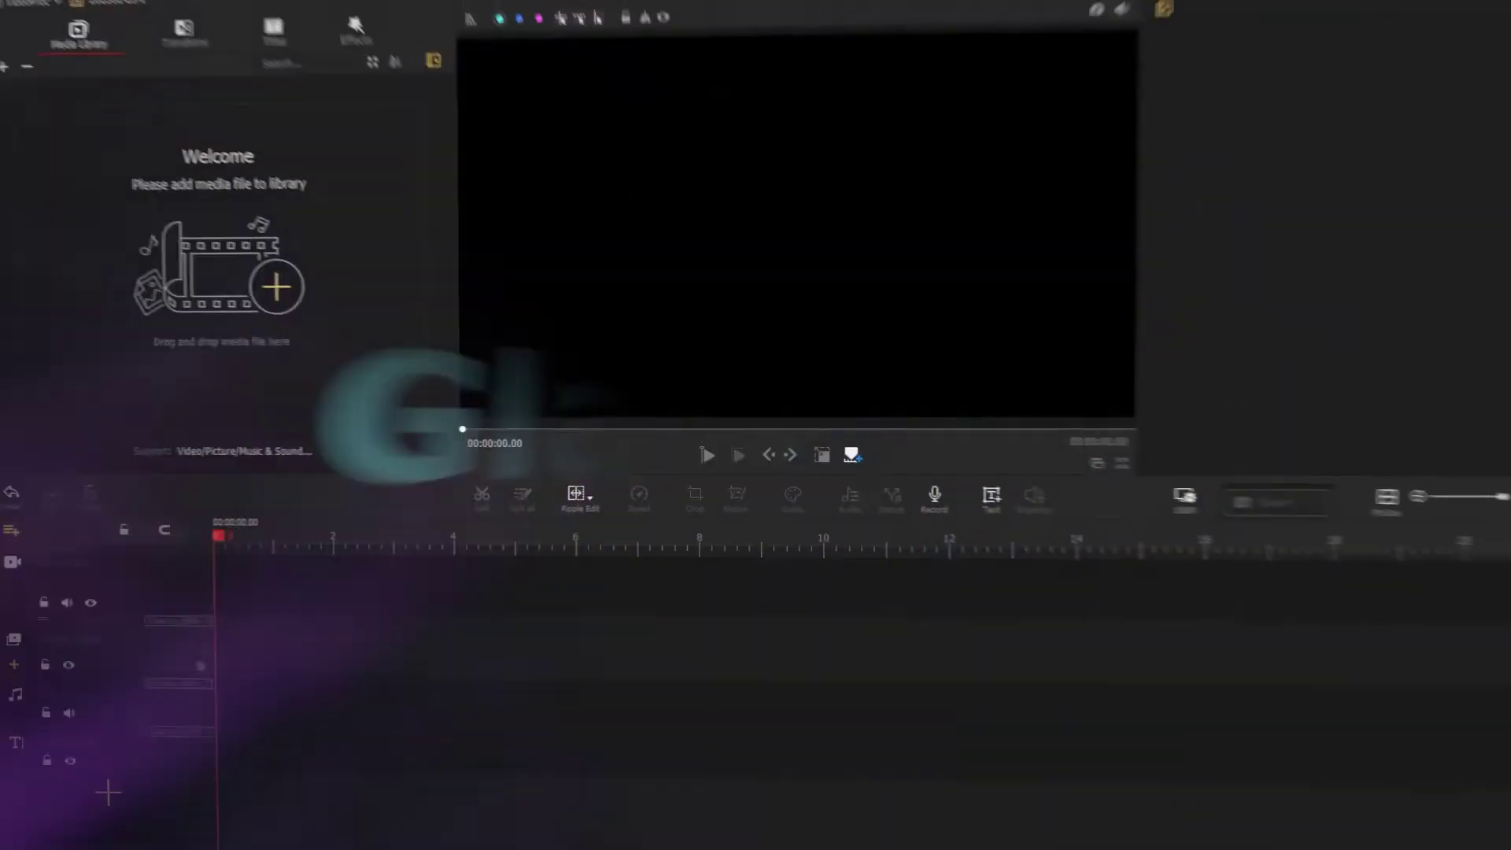
# - Import the green picture 202302-23-1 into the new project's media library
pyautogui.moveTo(1350, 150); pyautogui.dragTo(329, 275)
# - Place the green picture on the overlay track and narrow it to a full-height thin vertical strip
pyautogui.moveTo(185, 250); pyautogui.dragTo(229, 645)
pyautogui.moveTo(631, 239); pyautogui.dragTo(809, 224)
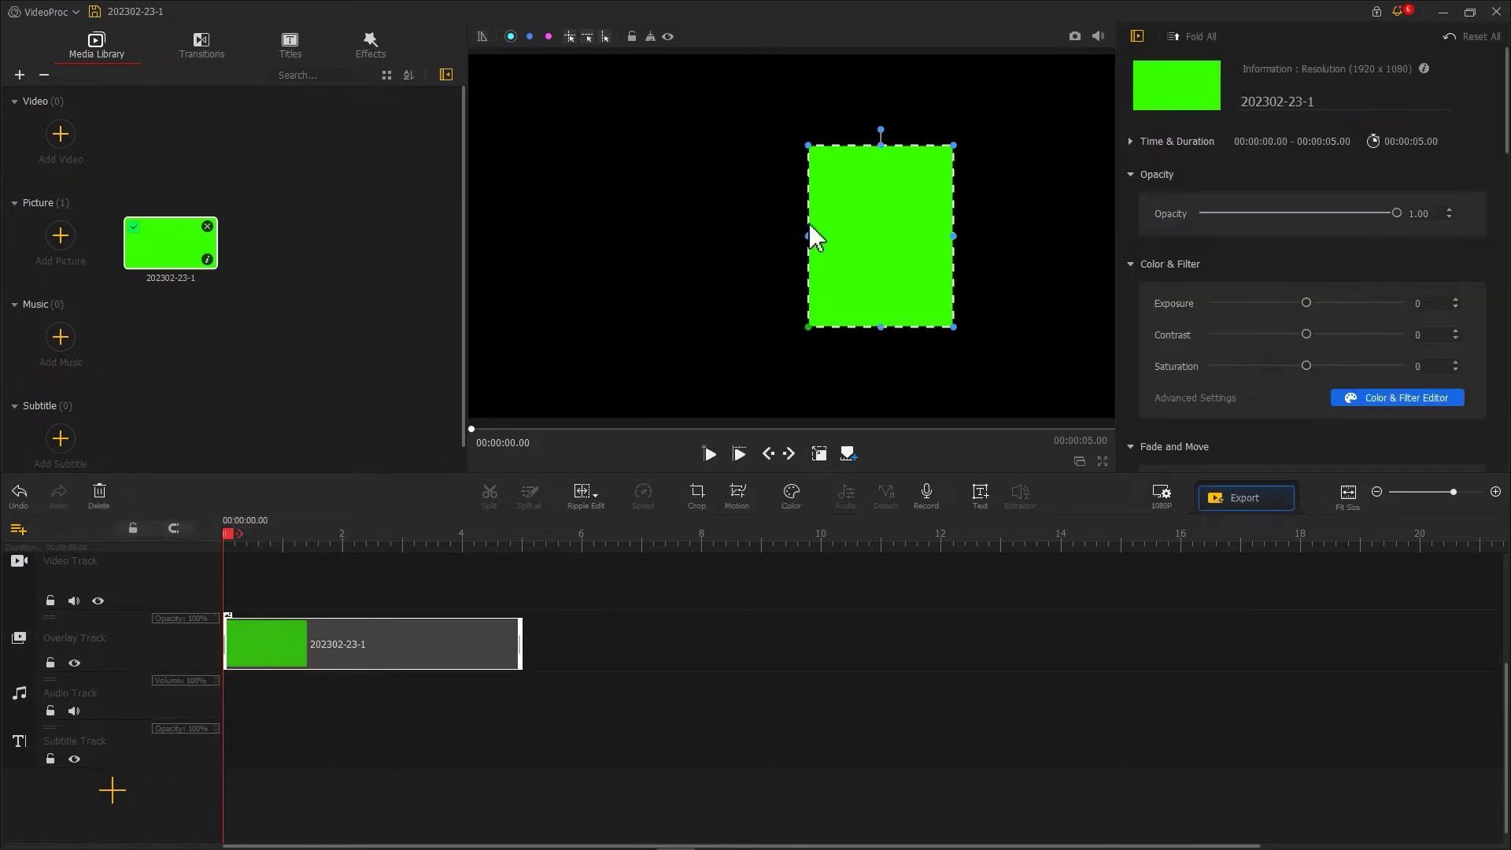
pyautogui.moveTo(955, 250); pyautogui.dragTo(835, 227)
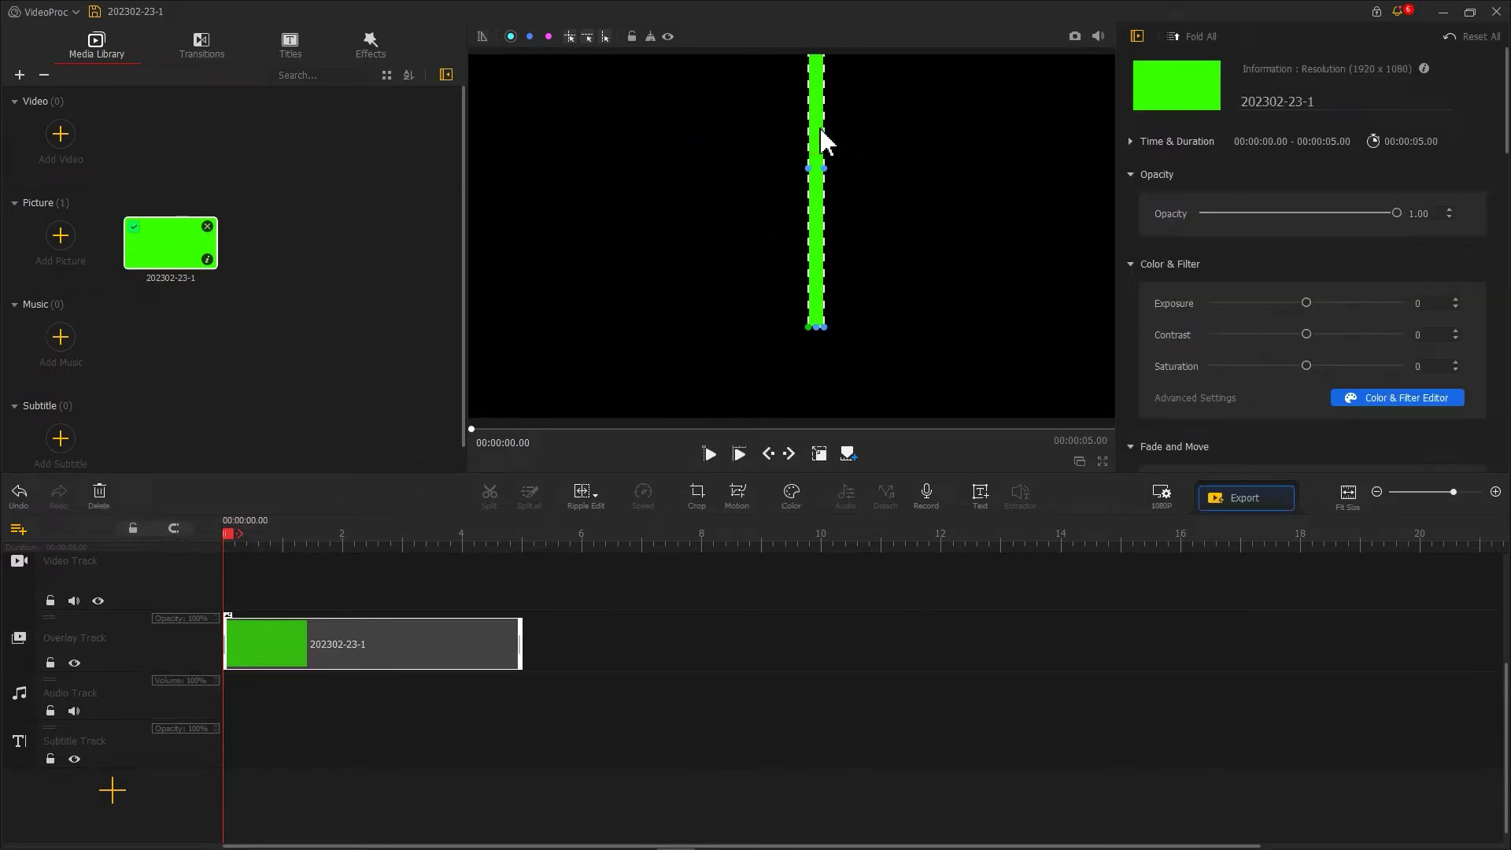
pyautogui.moveTo(816, 326); pyautogui.dragTo(807, 486)
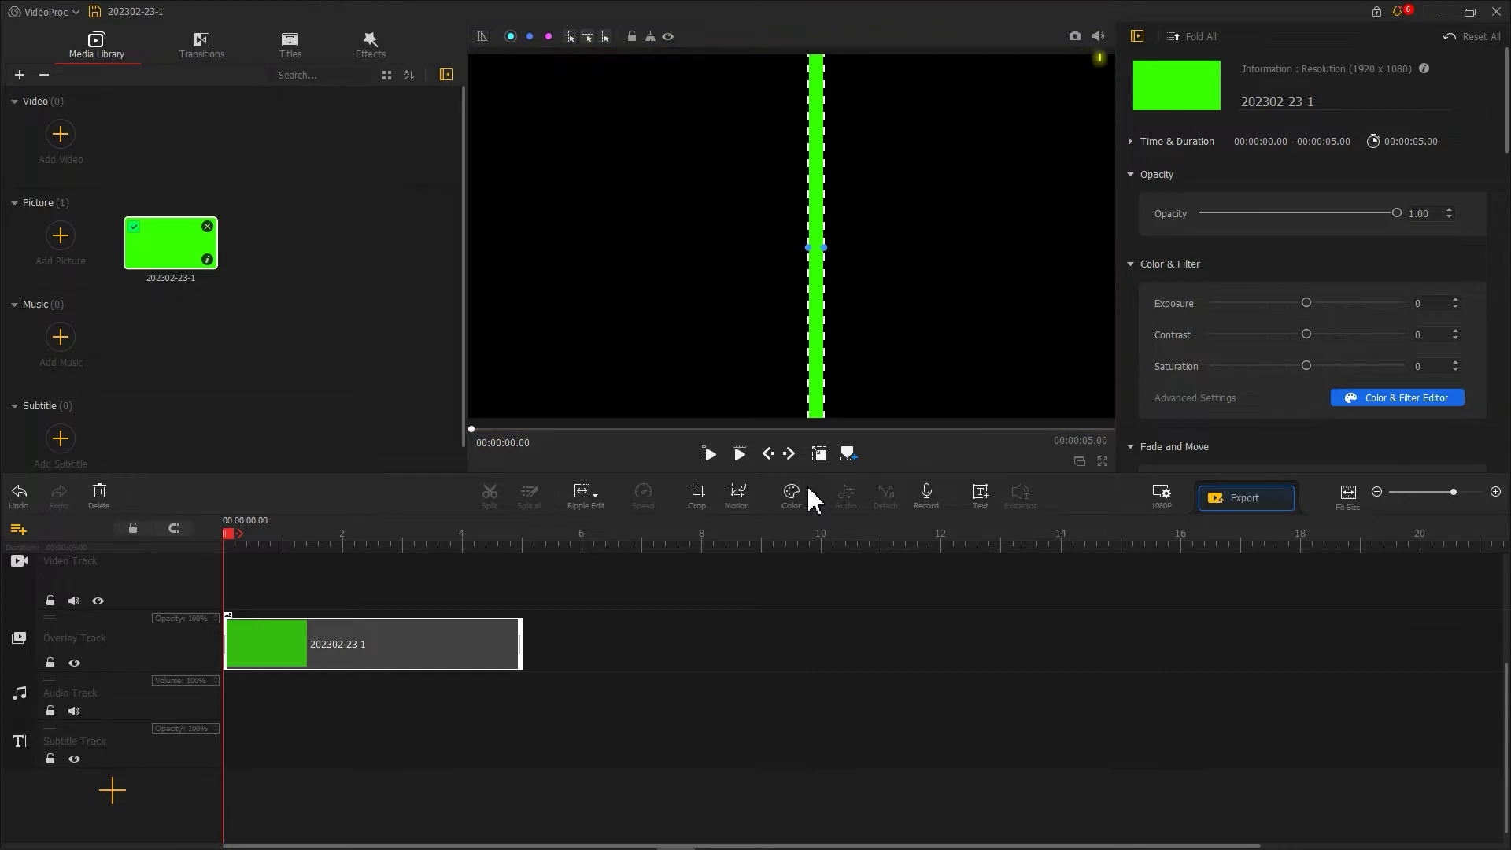
# - Add the blue image beneath the strip, snapshot the frame, and import it as 202302-23-1_1
pyautogui.moveTo(1379, 224); pyautogui.dragTo(314, 263)
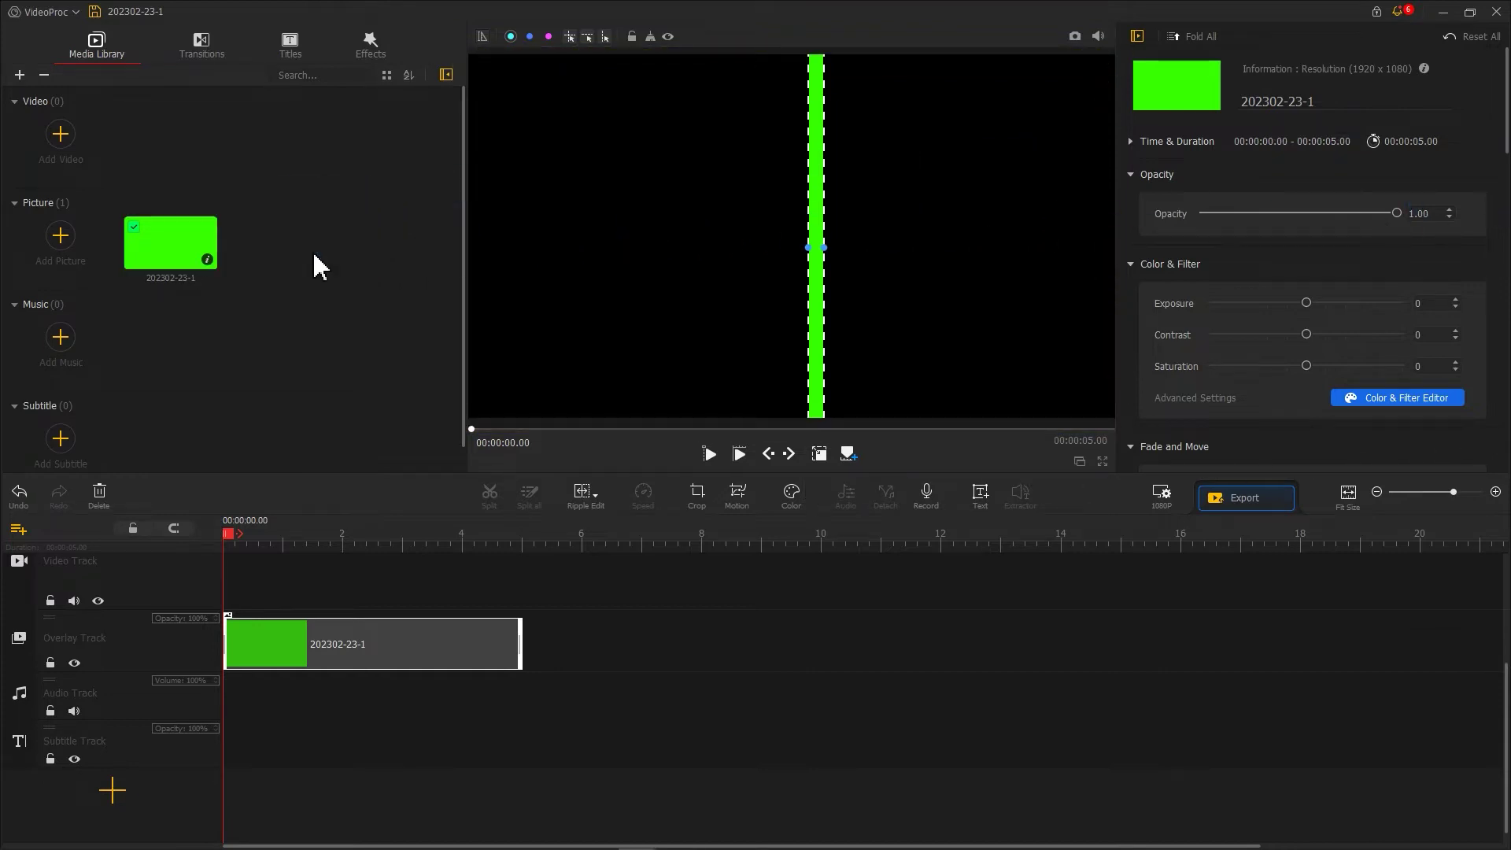
pyautogui.moveTo(170, 242); pyautogui.dragTo(266, 597)
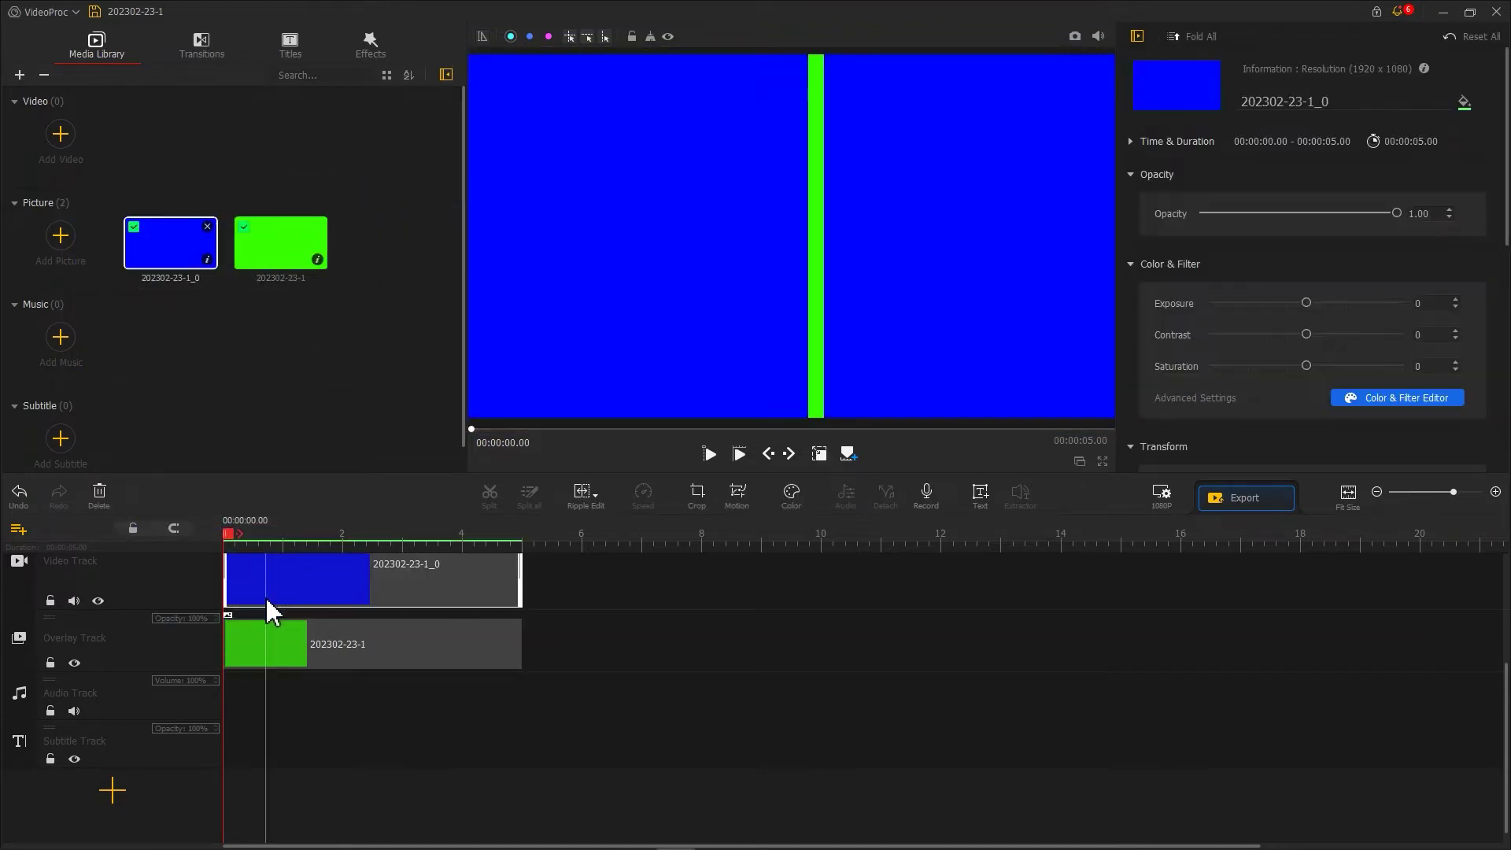
pyautogui.click(1074, 37)
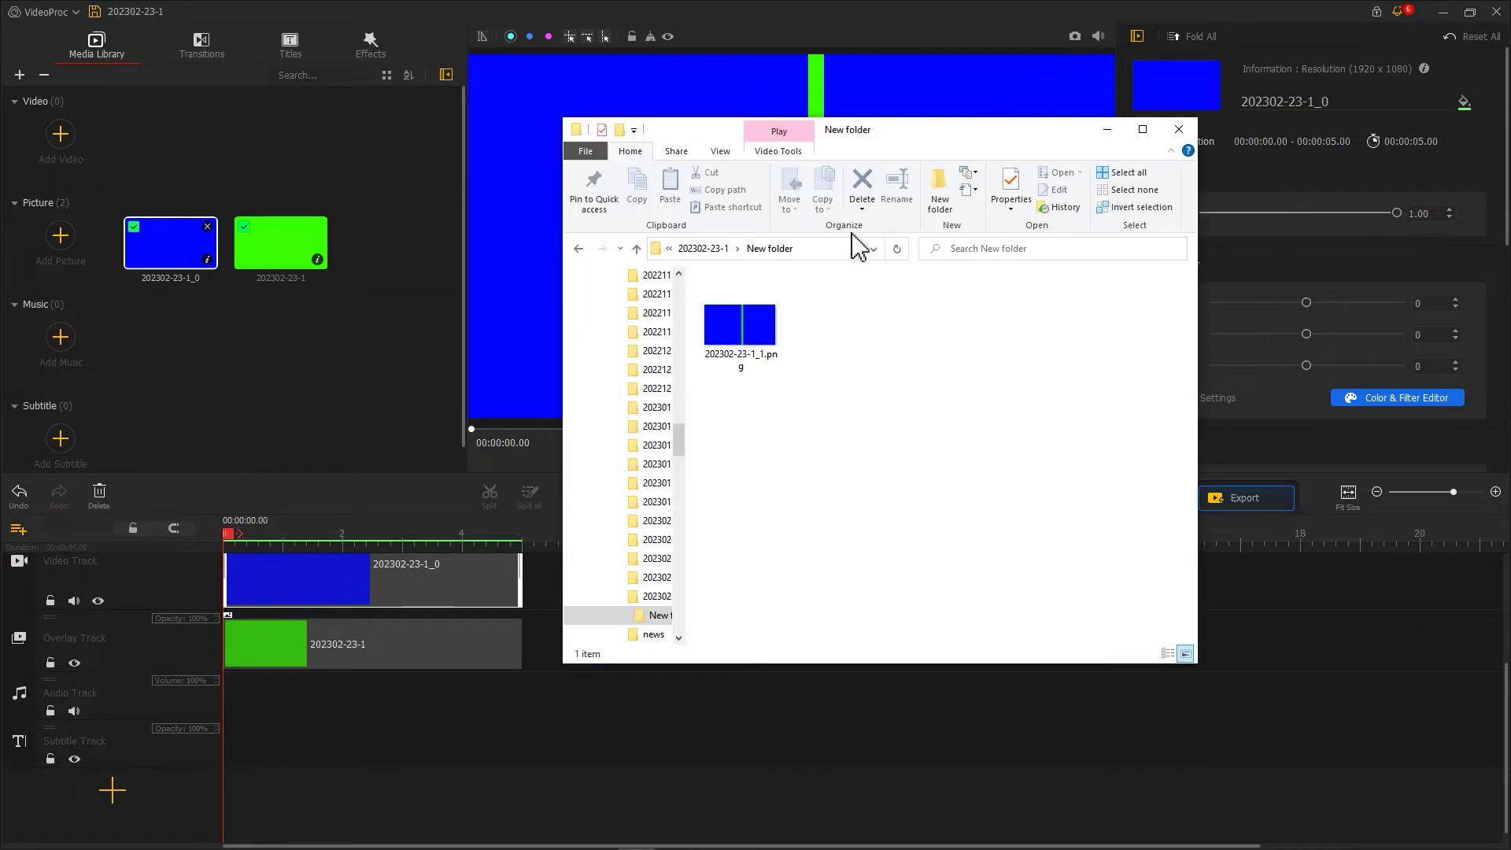
pyautogui.moveTo(746, 334); pyautogui.dragTo(396, 256)
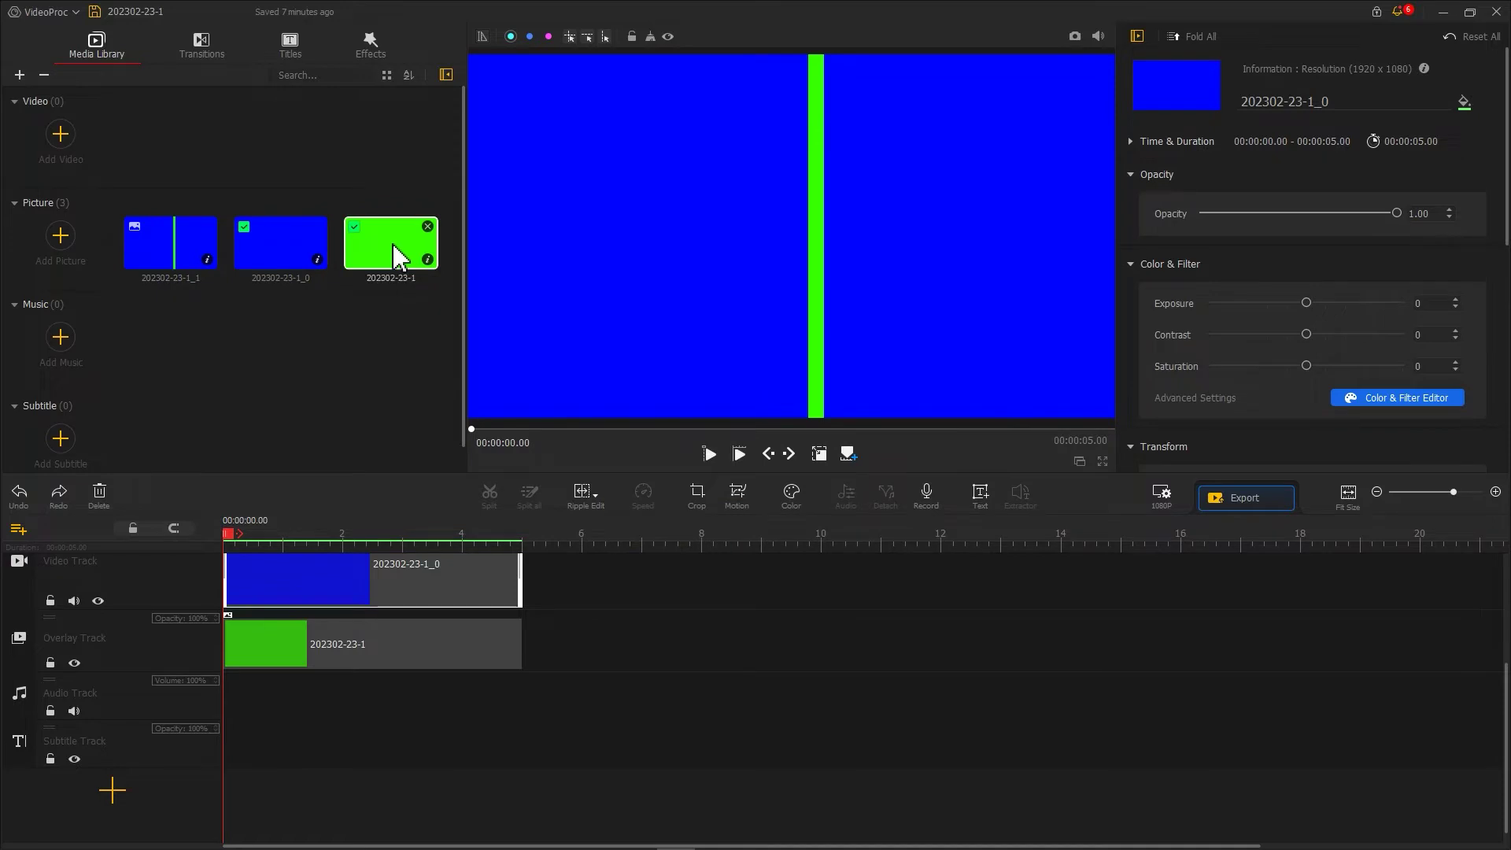
# - Delete the blue background clip and the green overlay clip from the timeline
pyautogui.click(349, 587)
pyautogui.press('Delete')
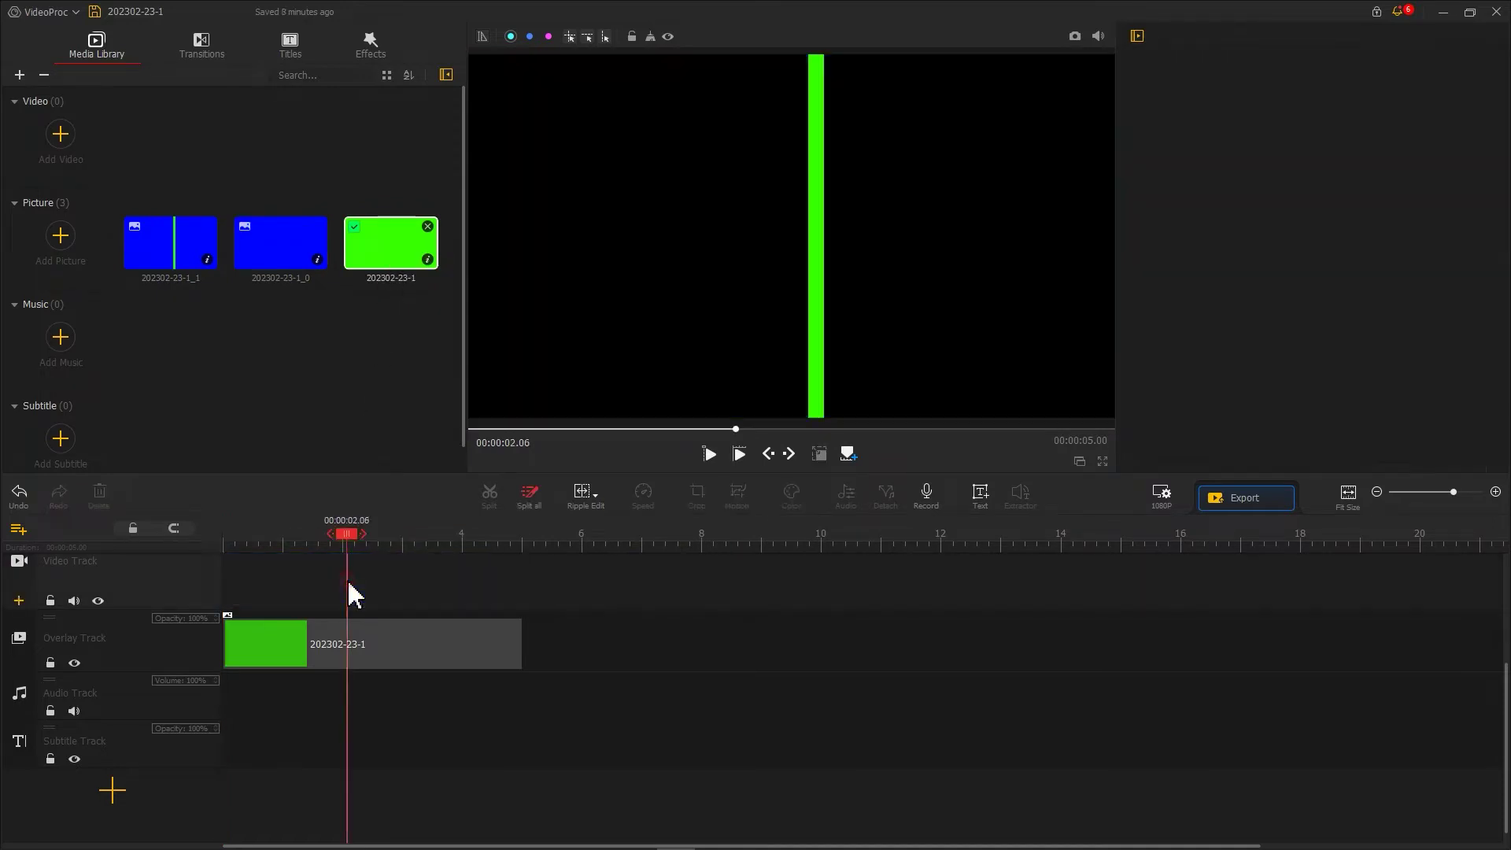
pyautogui.press('Delete')
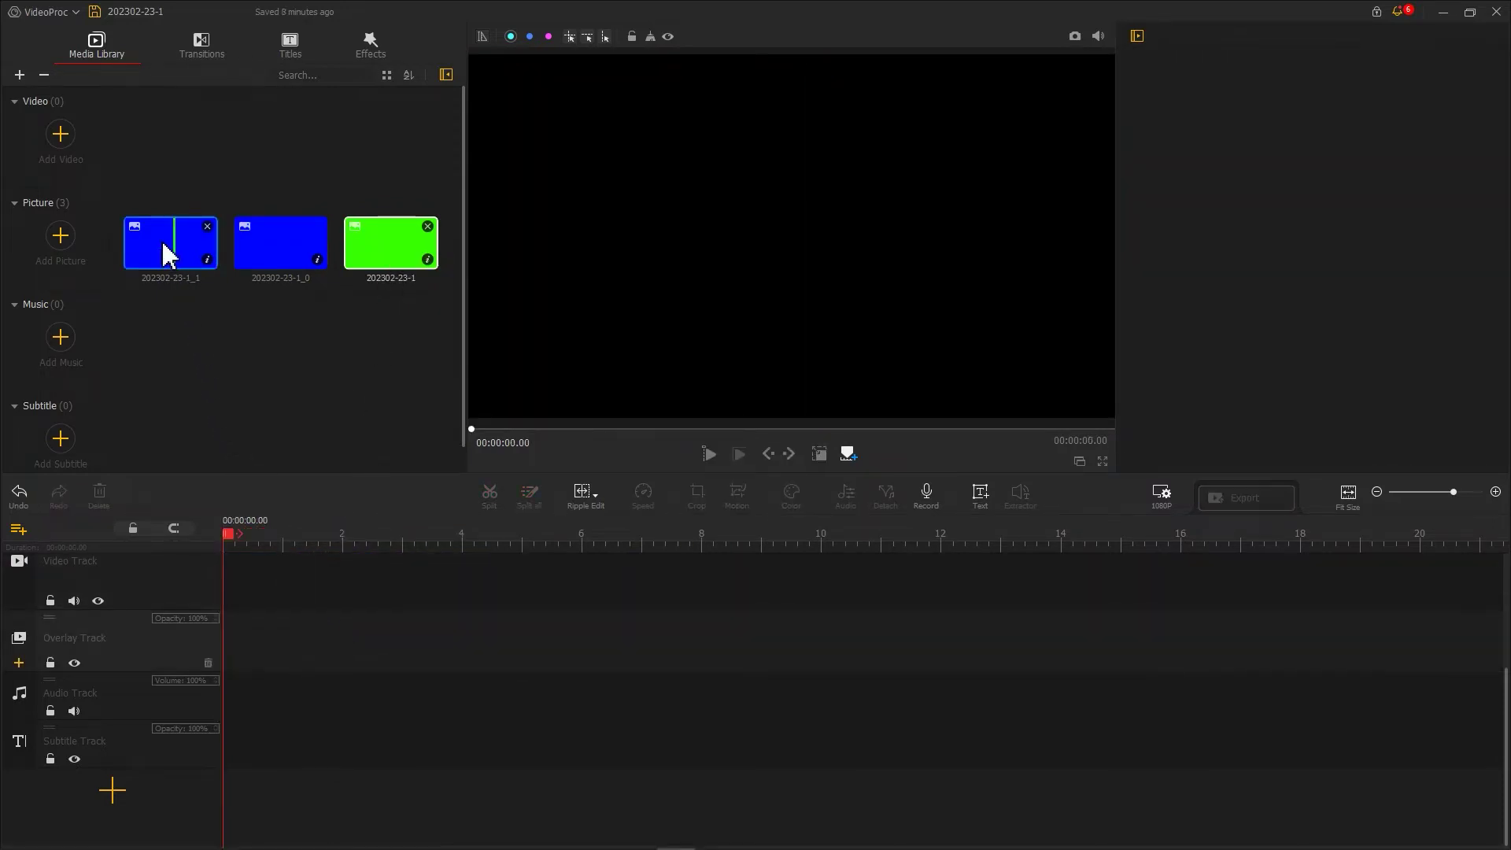
# - Place snapshot 202302-23-1_1 on the overlay track and stretch it to fill the frame
pyautogui.moveTo(170, 254); pyautogui.dragTo(212, 654)
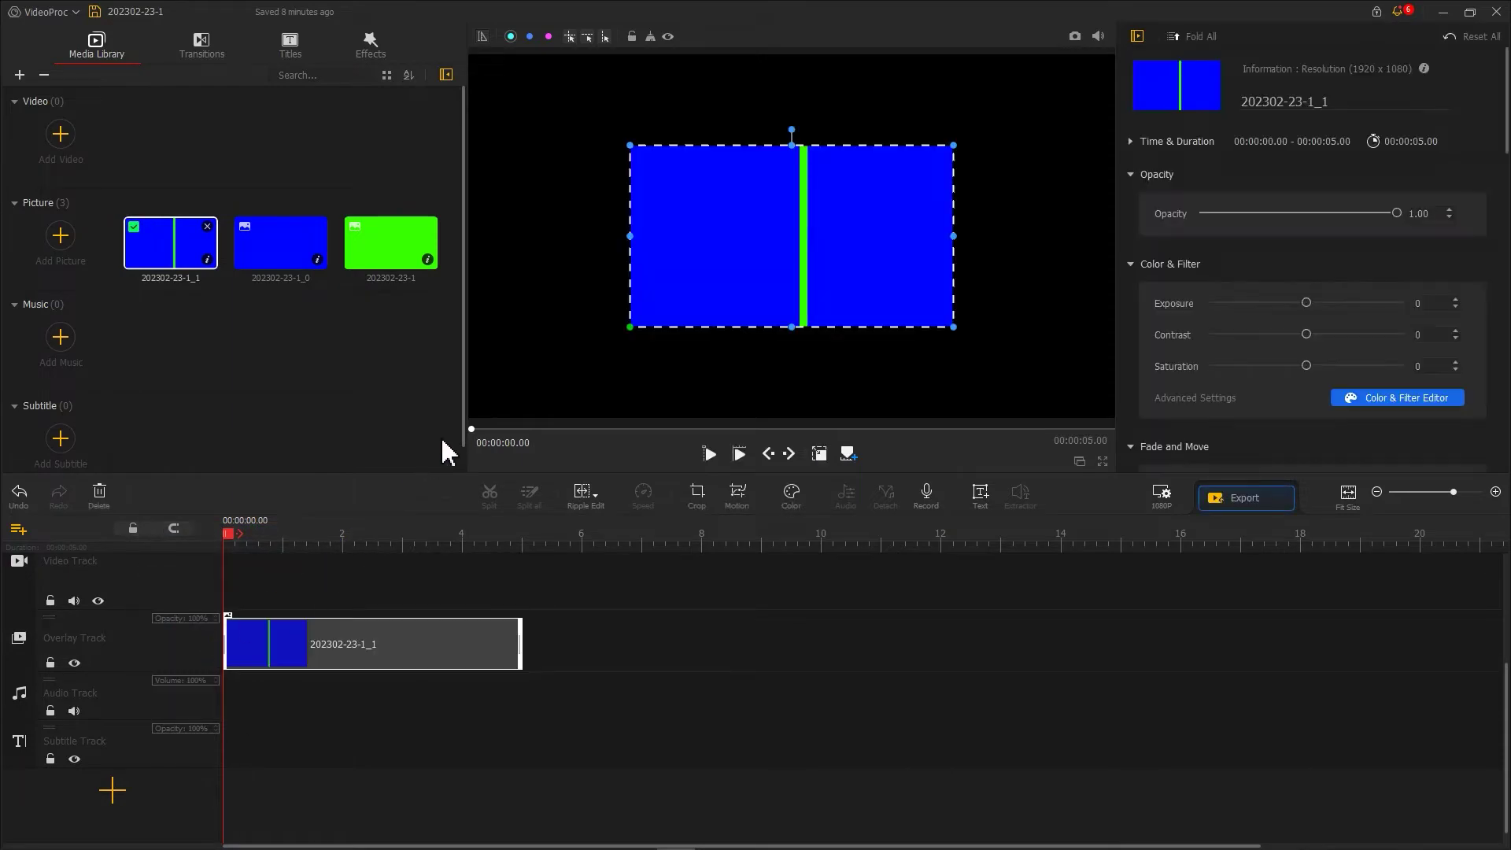
pyautogui.moveTo(630, 327); pyautogui.dragTo(468, 418)
pyautogui.moveTo(953, 145); pyautogui.dragTo(1086, 70)
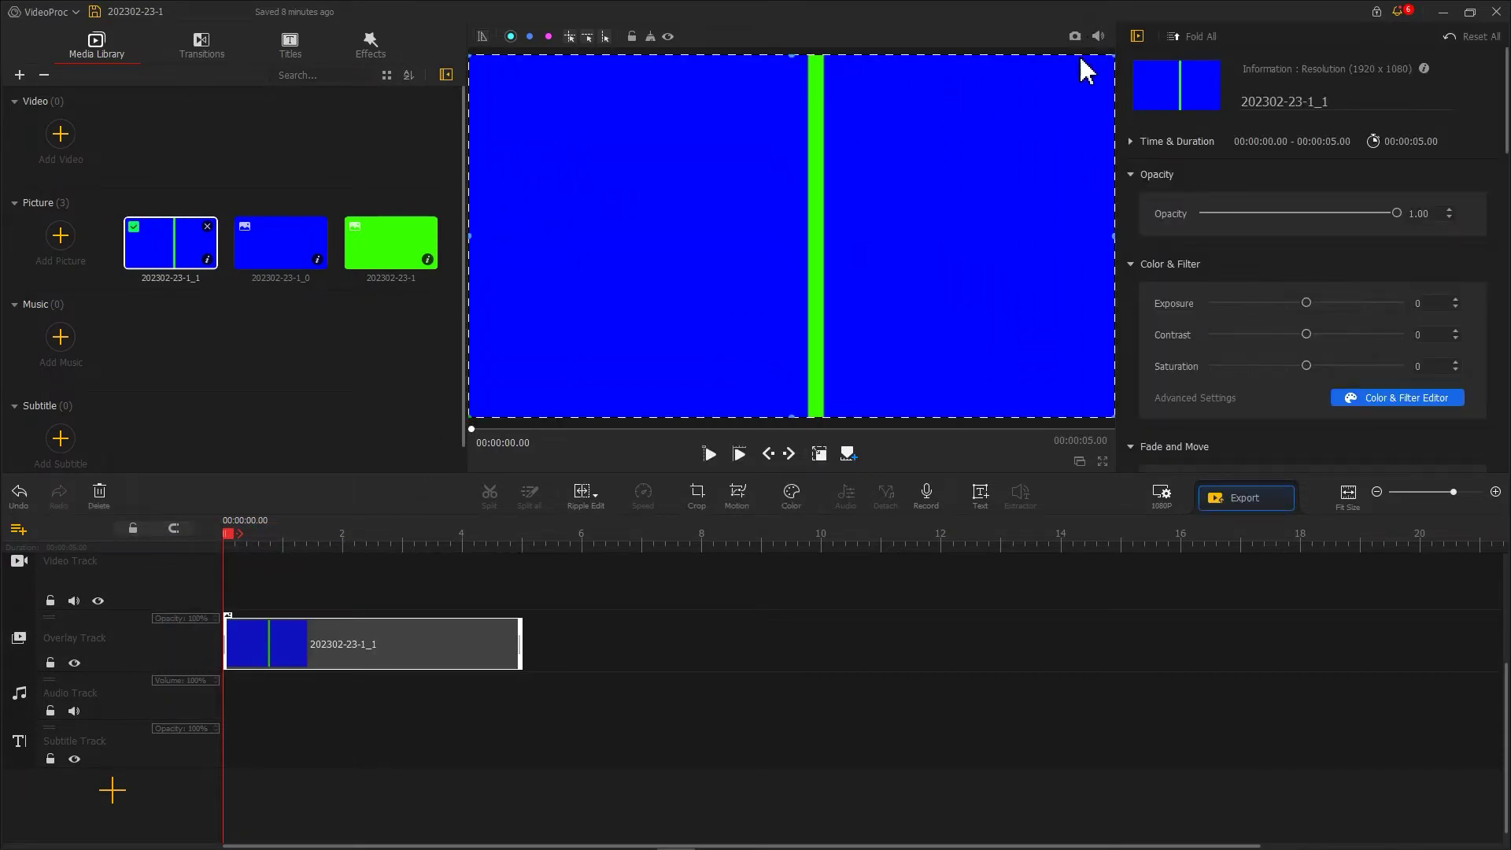
# - Add motion keyframes at 0 s with a shrunken window and at 3.36 s shifted right past the strip
pyautogui.click(740, 496)
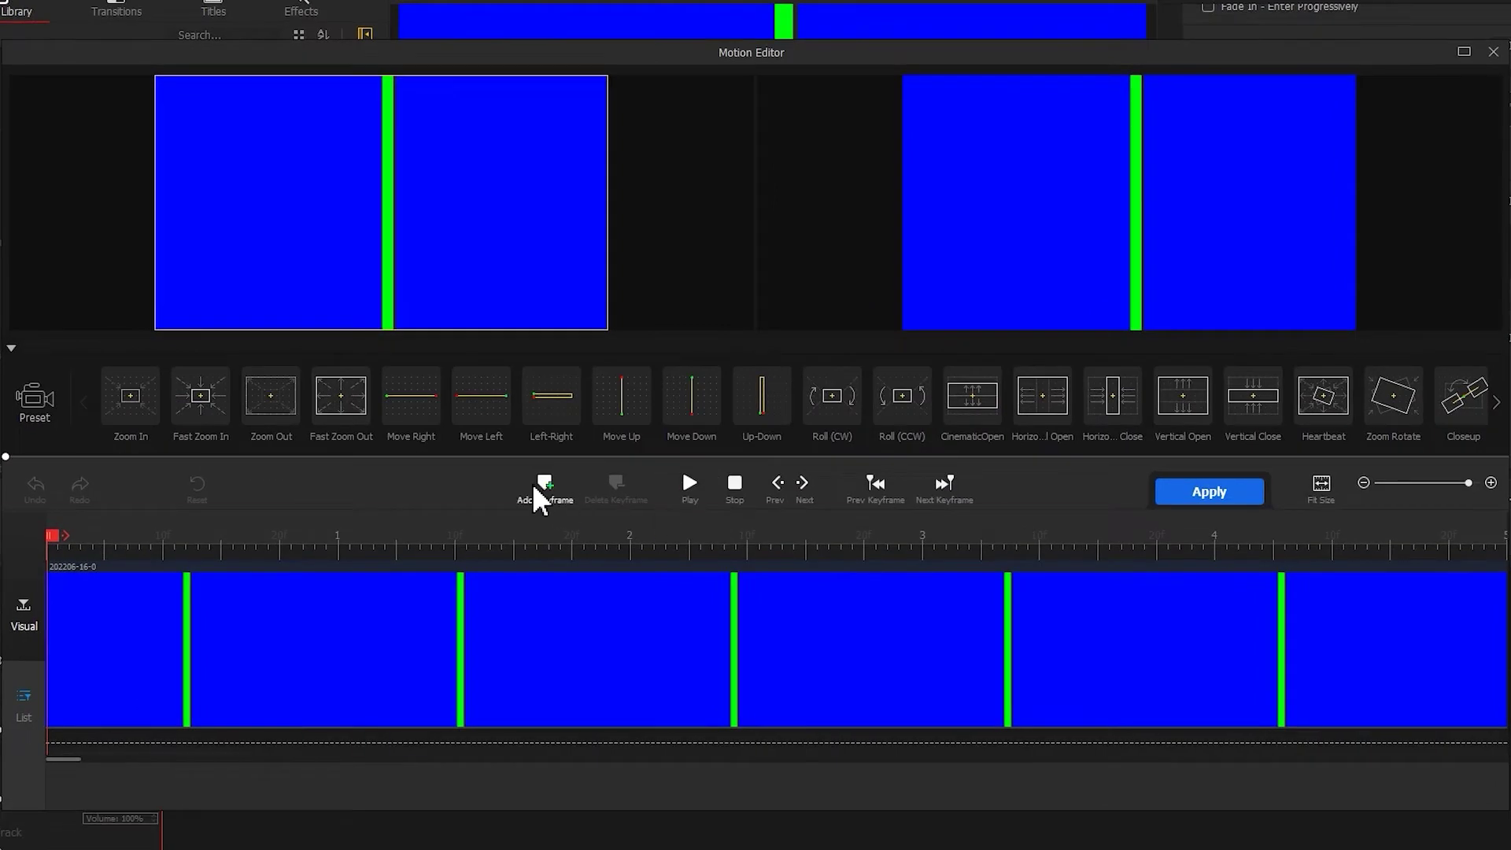
pyautogui.click(539, 494)
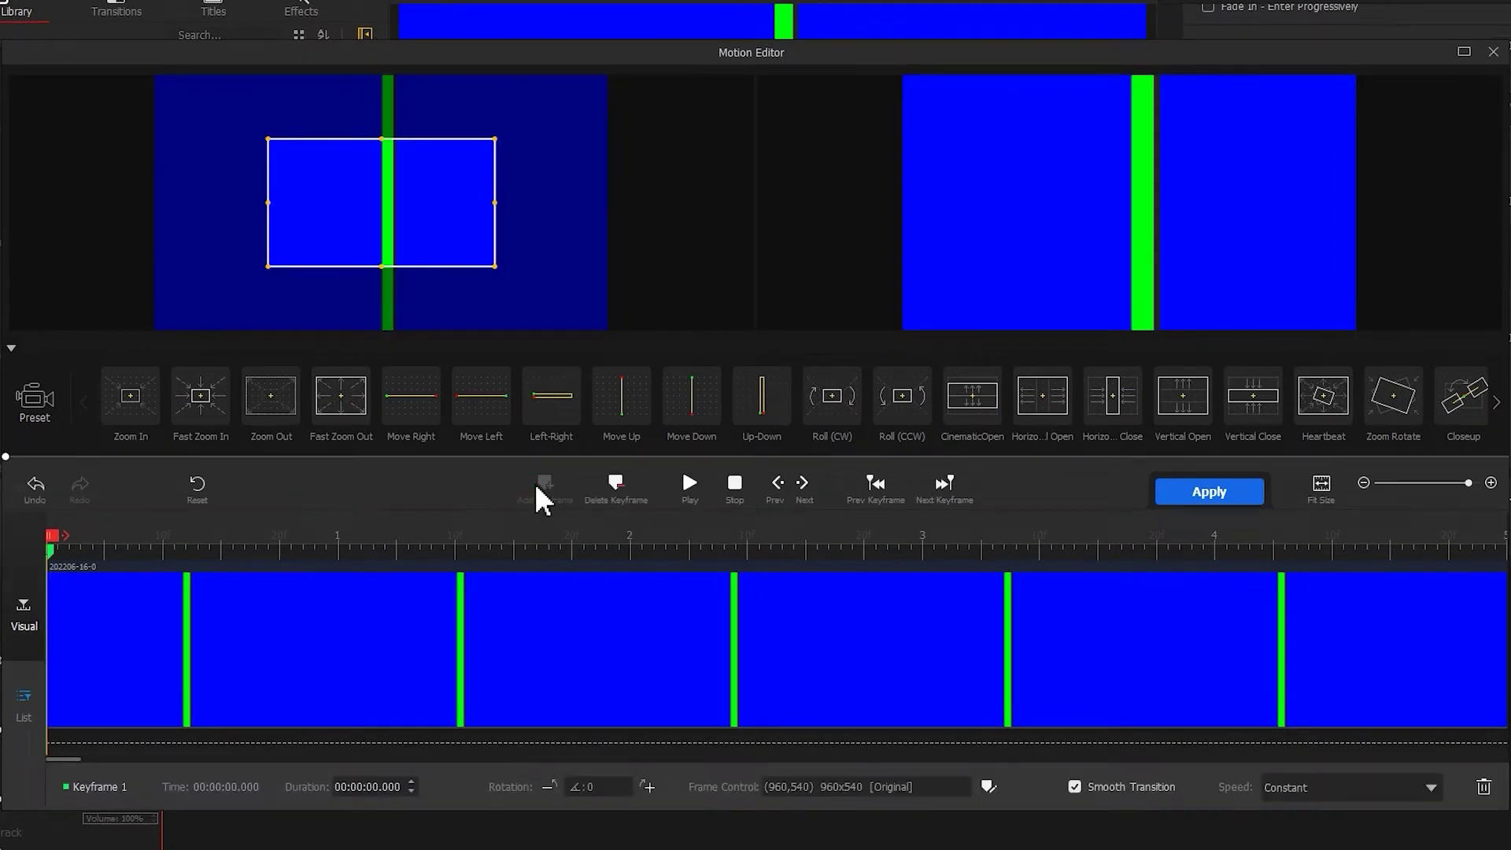
pyautogui.moveTo(495, 139); pyautogui.dragTo(355, 202)
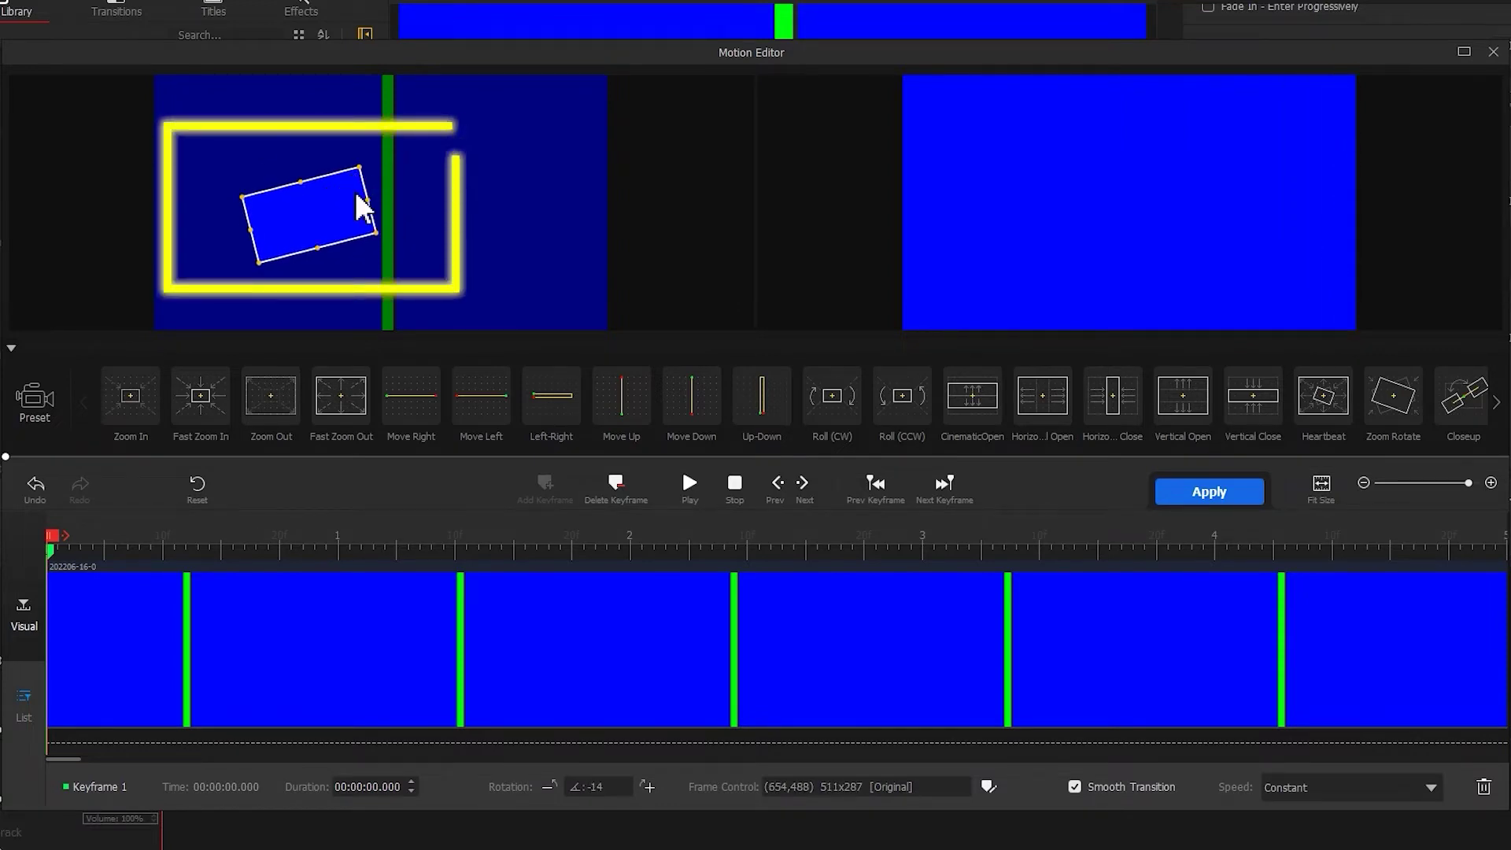
pyautogui.click(1029, 549)
pyautogui.click(562, 496)
pyautogui.moveTo(482, 438)
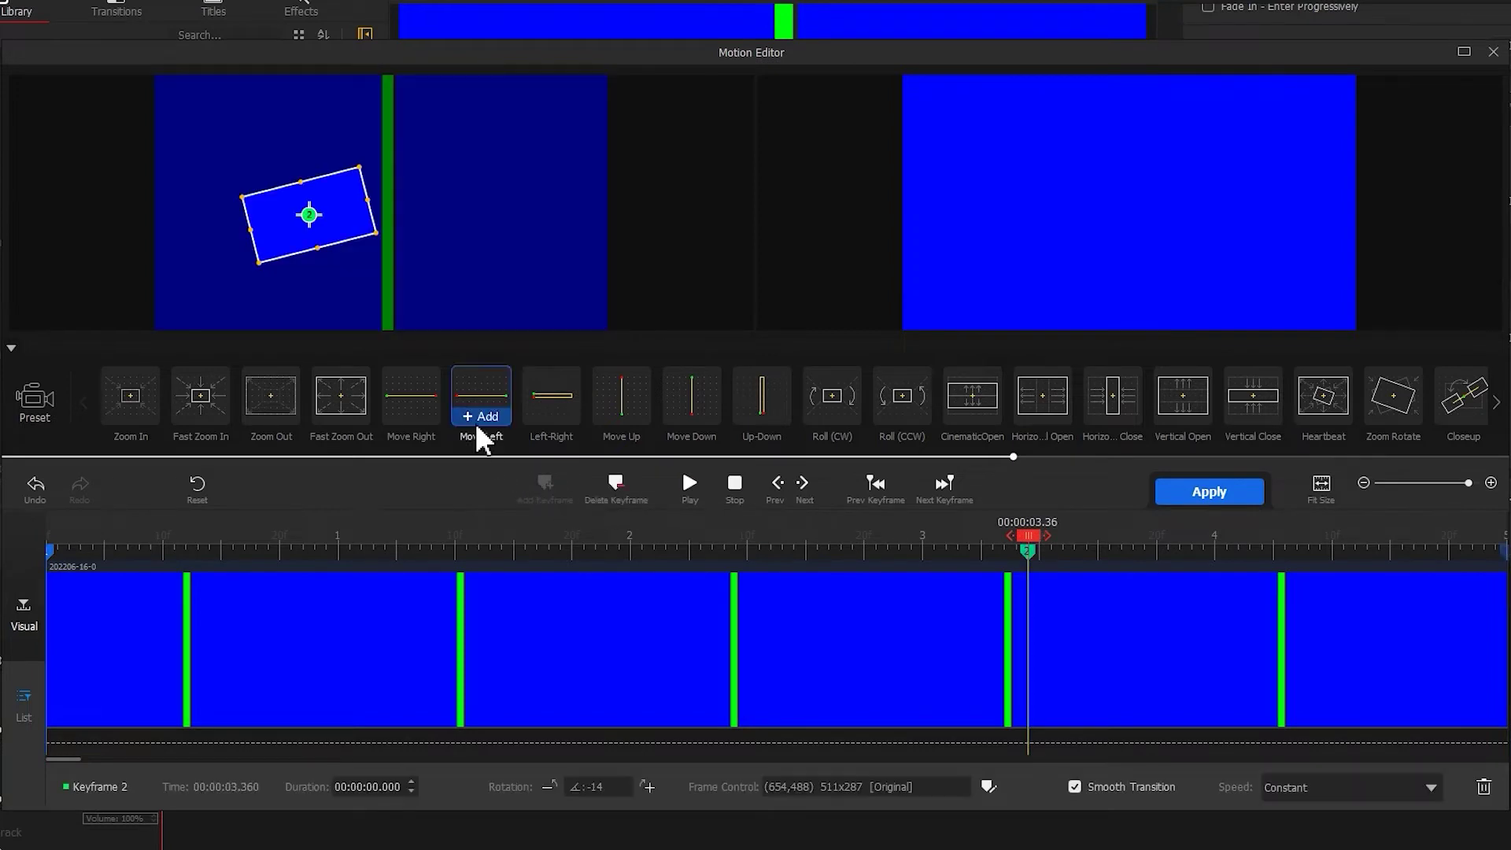
pyautogui.moveTo(333, 227); pyautogui.dragTo(488, 228)
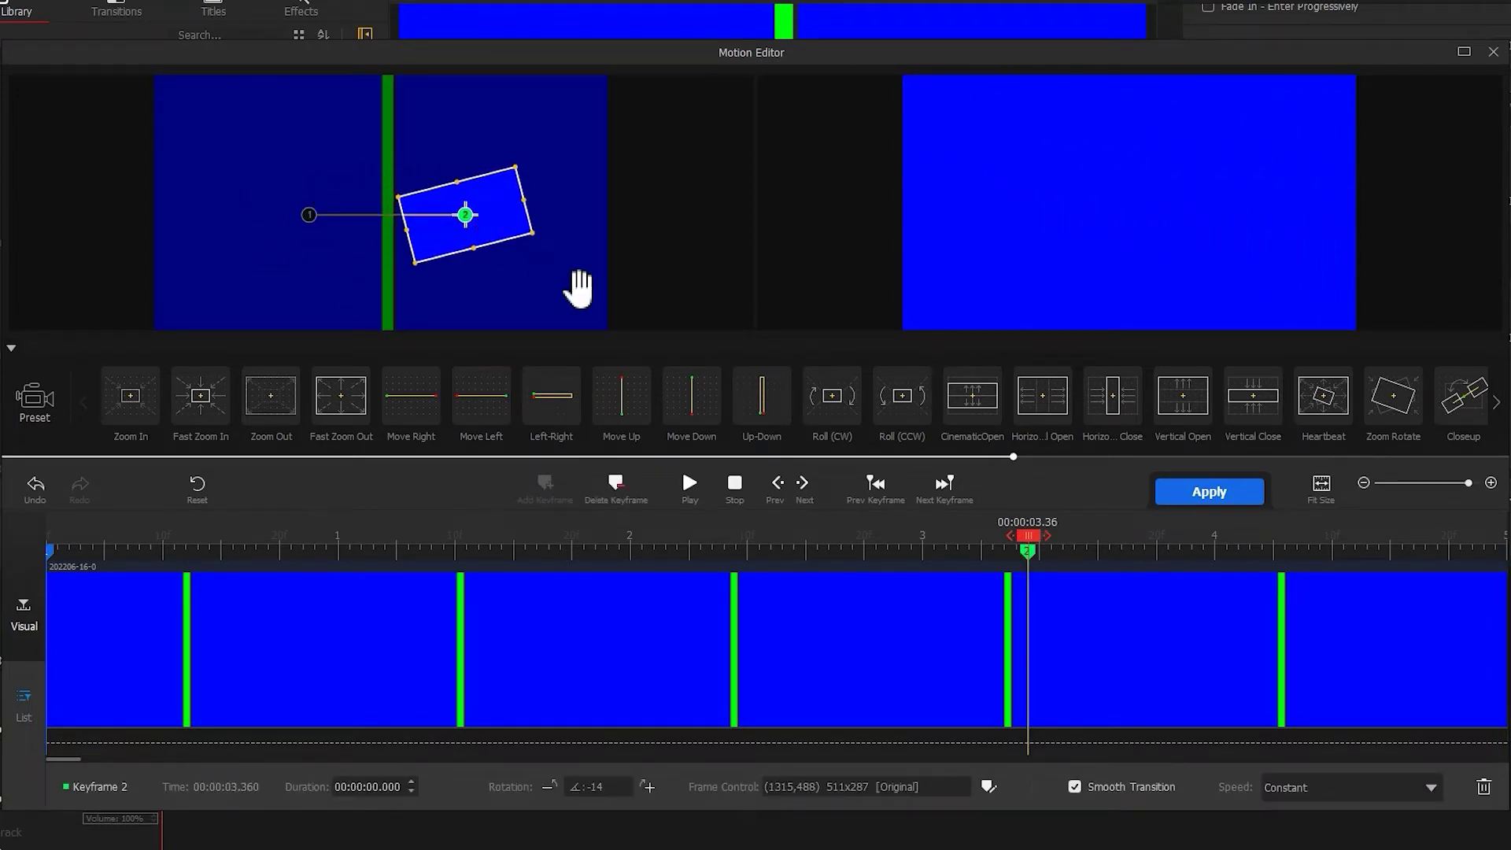
# - Add a final keyframe at the clip's end, apply the motion, and put the Footage car video on the video track
pyautogui.moveTo(1029, 537); pyautogui.dragTo(1505, 540)
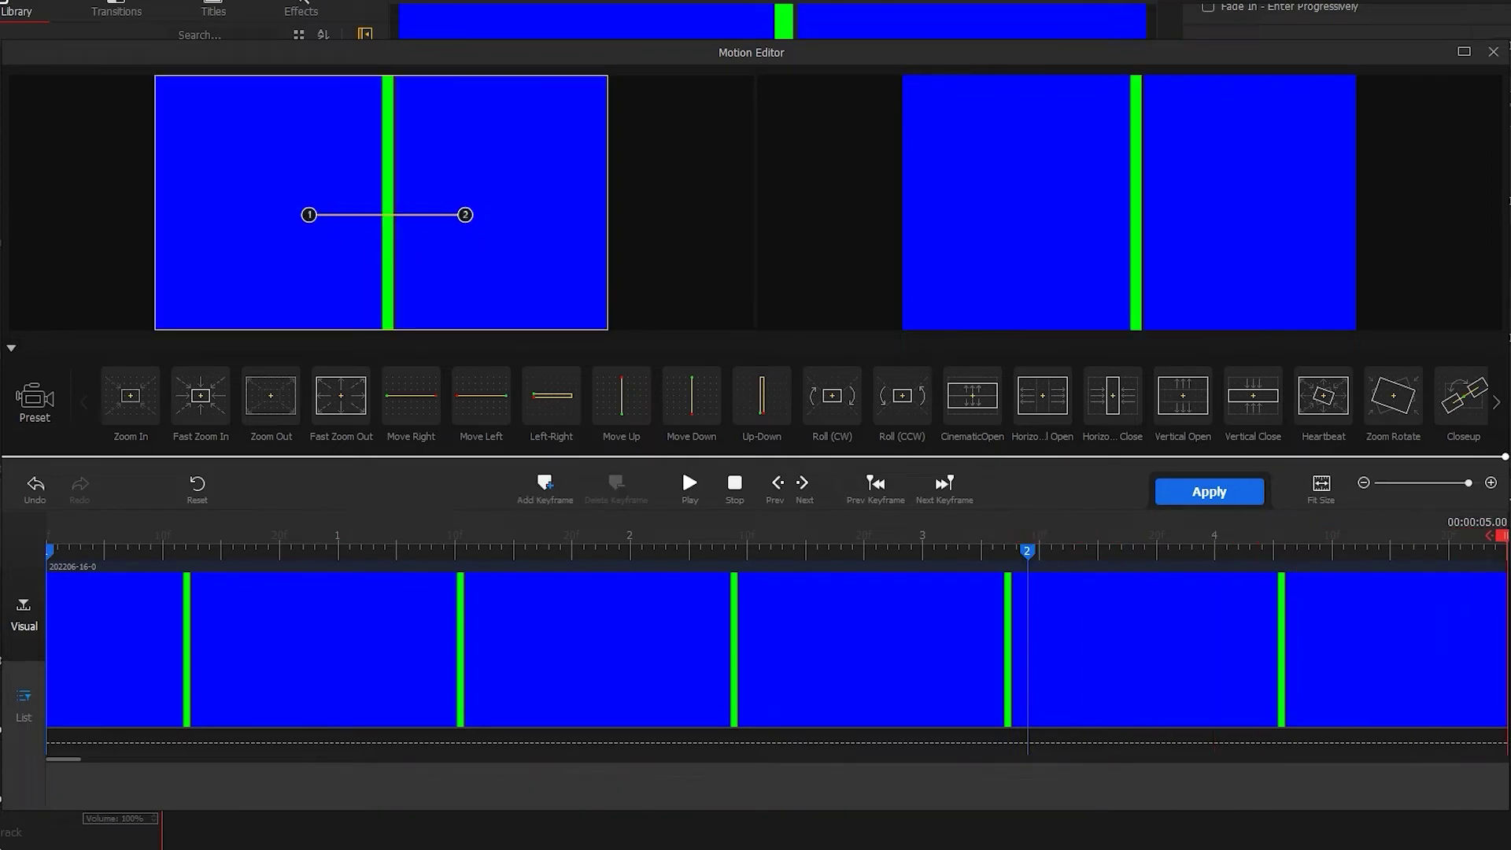
pyautogui.click(559, 496)
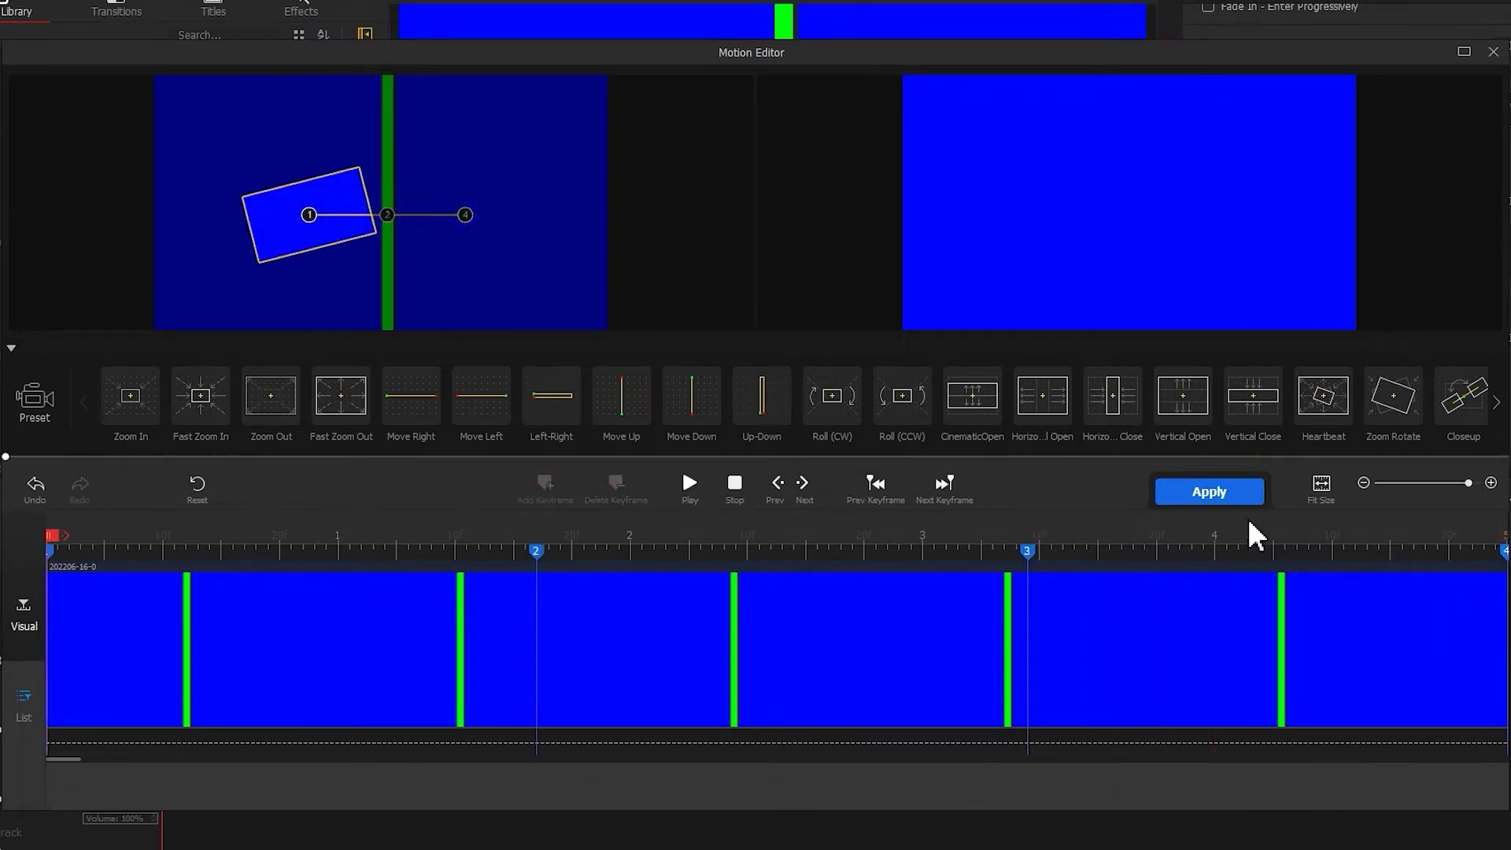
pyautogui.click(1204, 500)
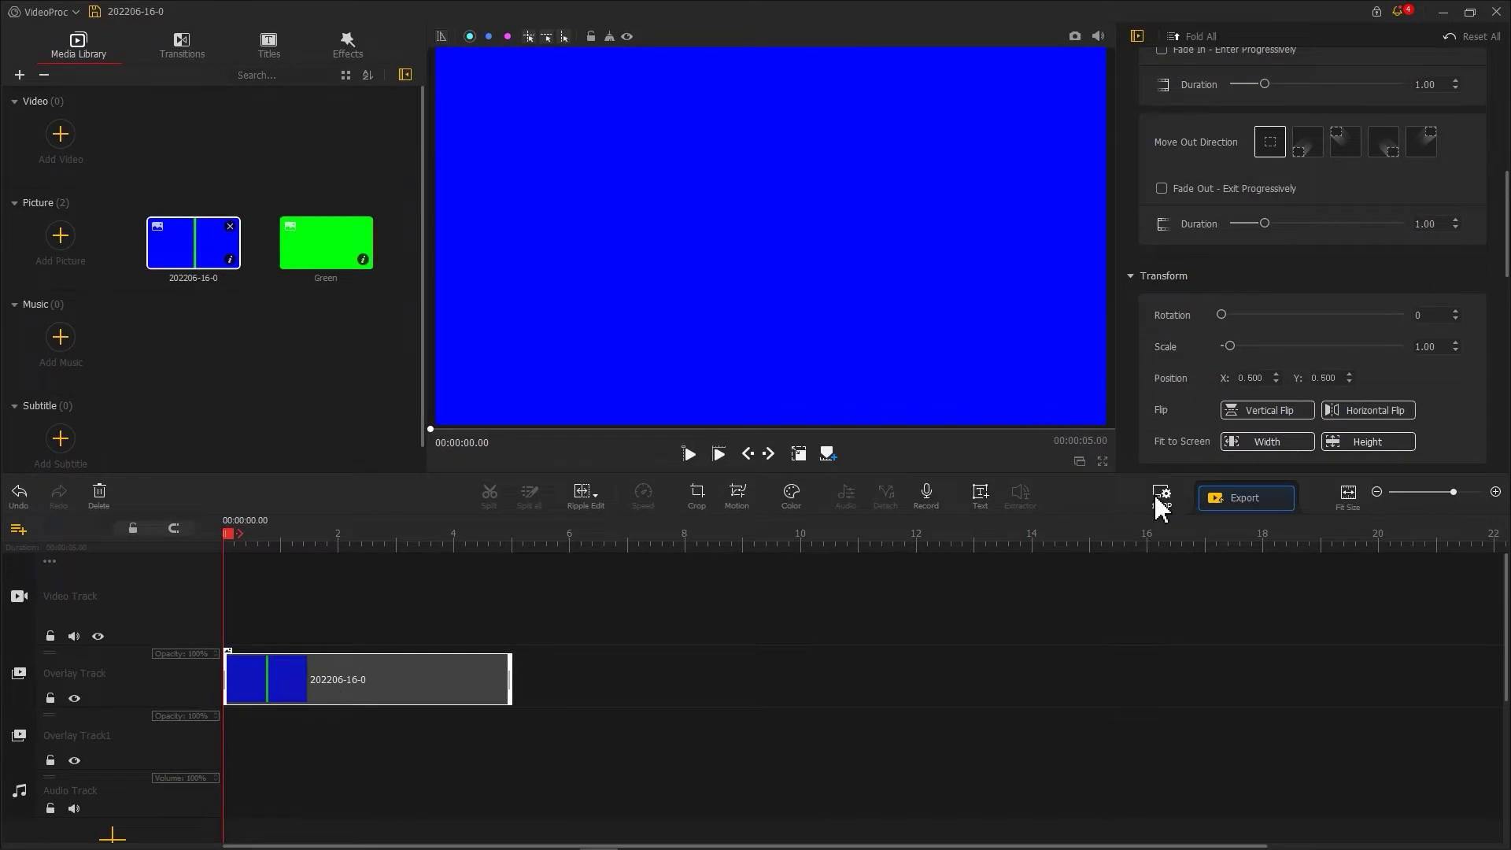
pyautogui.moveTo(1260, 32); pyautogui.dragTo(348, 163)
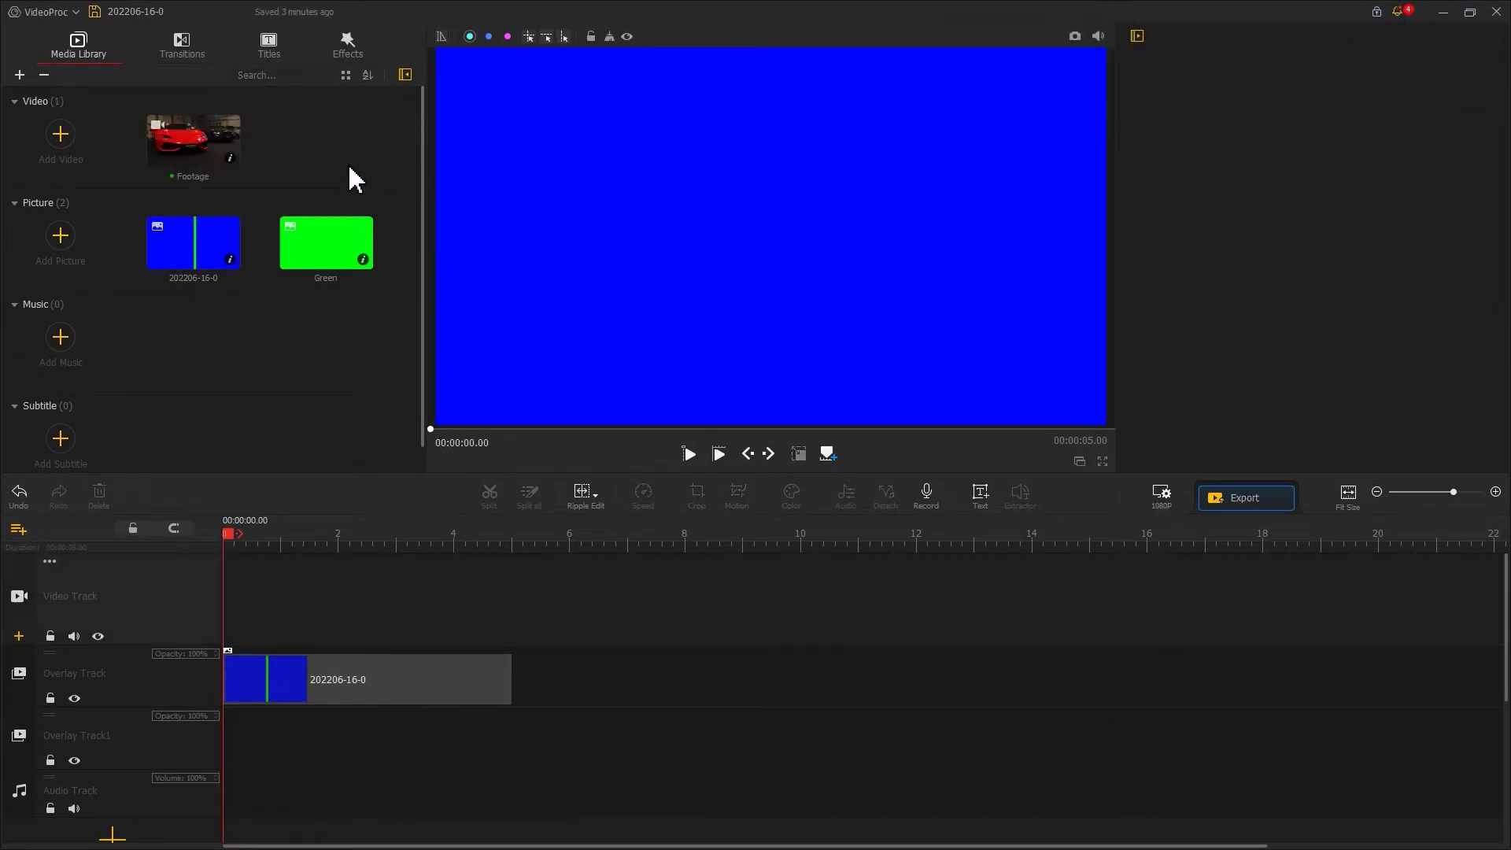
pyautogui.moveTo(226, 143); pyautogui.dragTo(268, 564)
# - Put the car Footage on the video track and choose green as the overlay's key colour
pyautogui.click(312, 675)
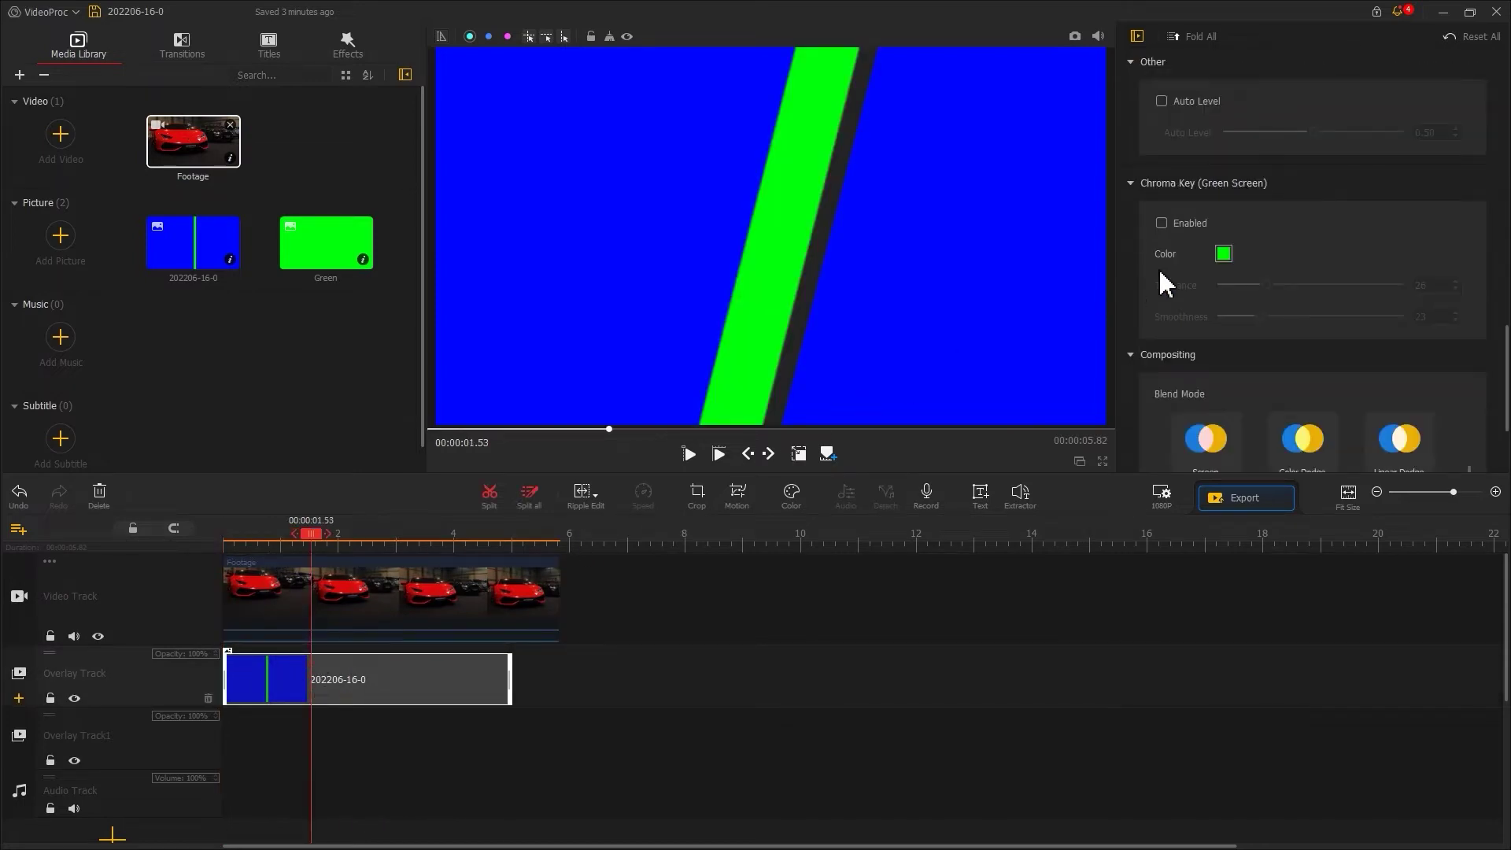
pyautogui.click(1223, 253)
pyautogui.moveTo(864, 88); pyautogui.dragTo(1164, 67)
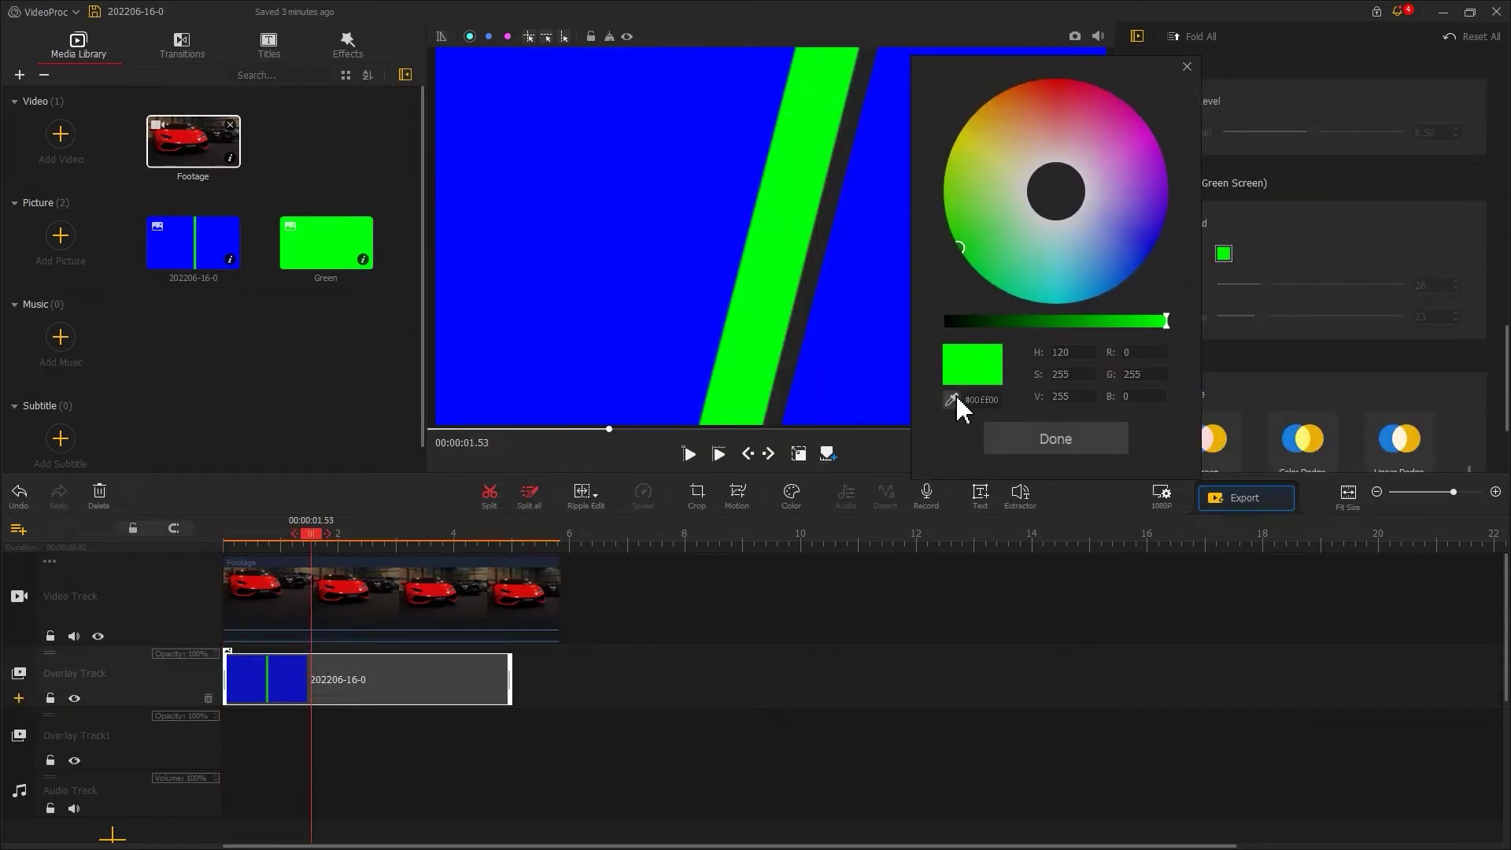
pyautogui.click(995, 433)
# - Enable chroma key on the strip overlay with tolerance 25 to reveal the car
pyautogui.click(1162, 223)
pyautogui.click(1262, 285)
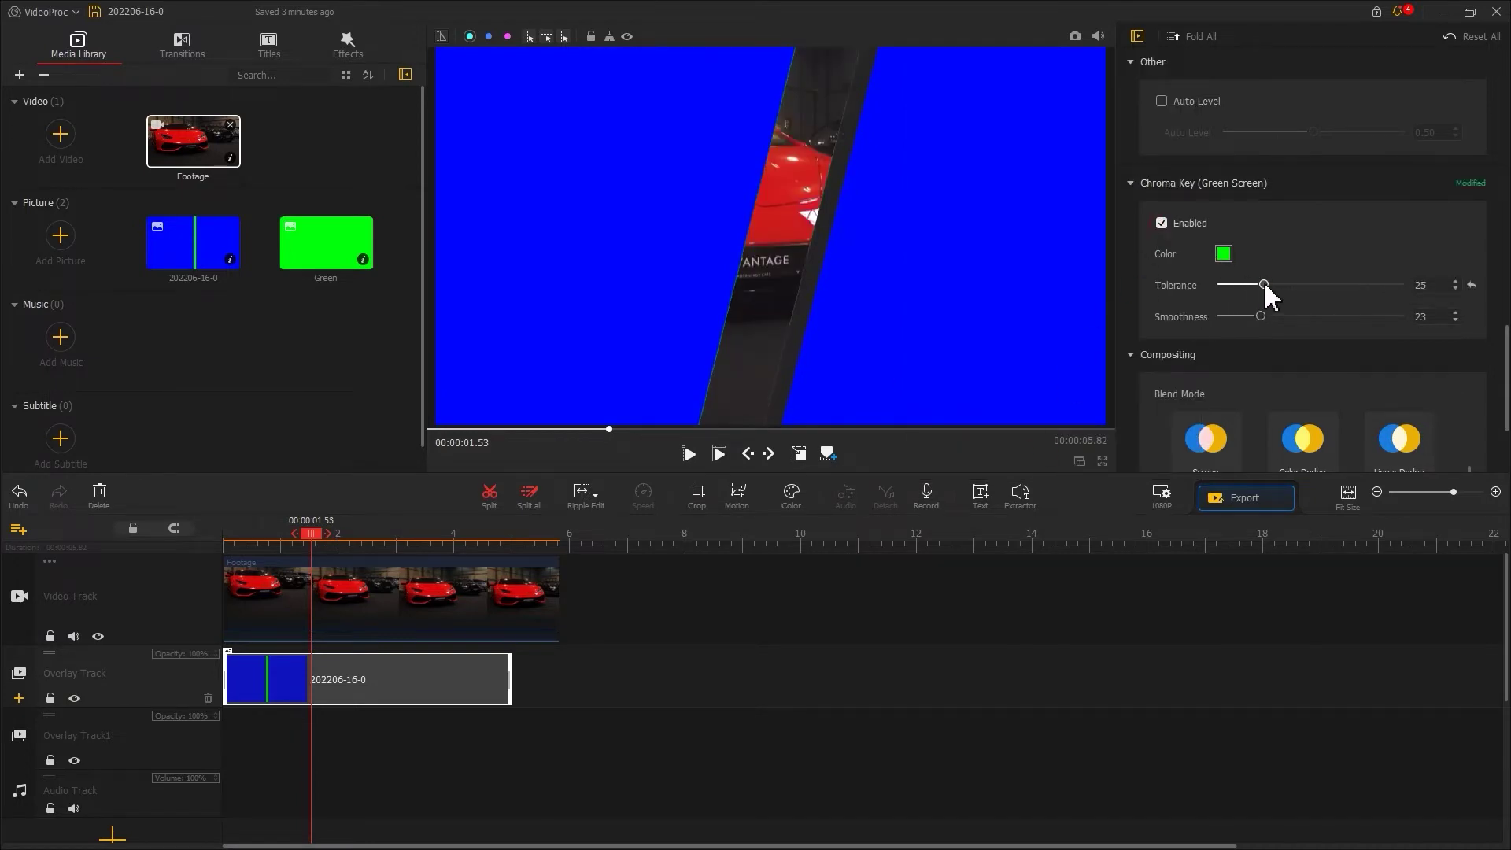
pyautogui.click(305, 586)
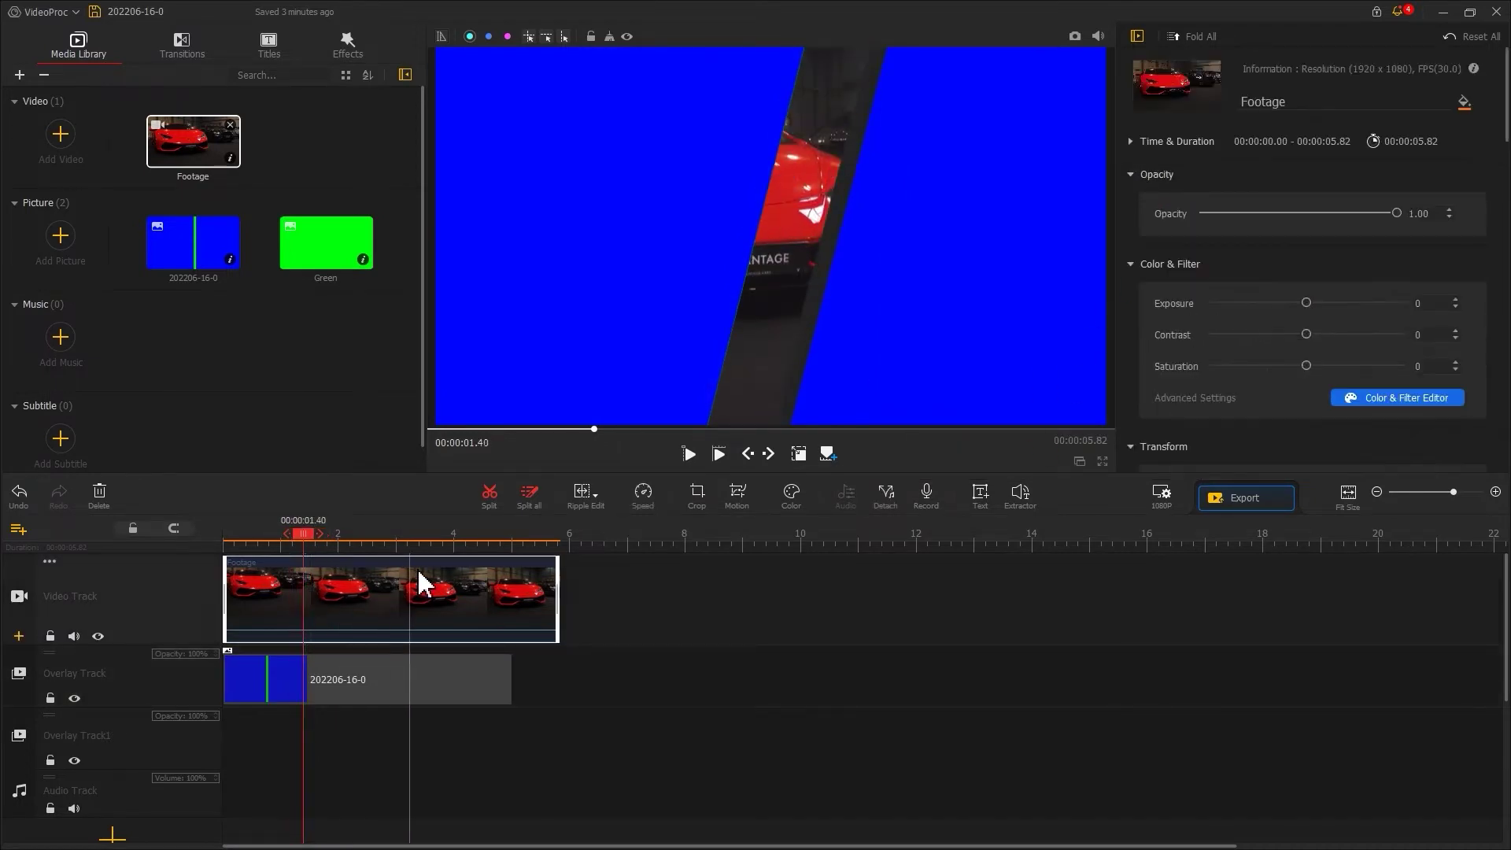
# - Grade the Footage with the Landscape Night5 filter, exposure 12 and contrast 20
pyautogui.click(799, 496)
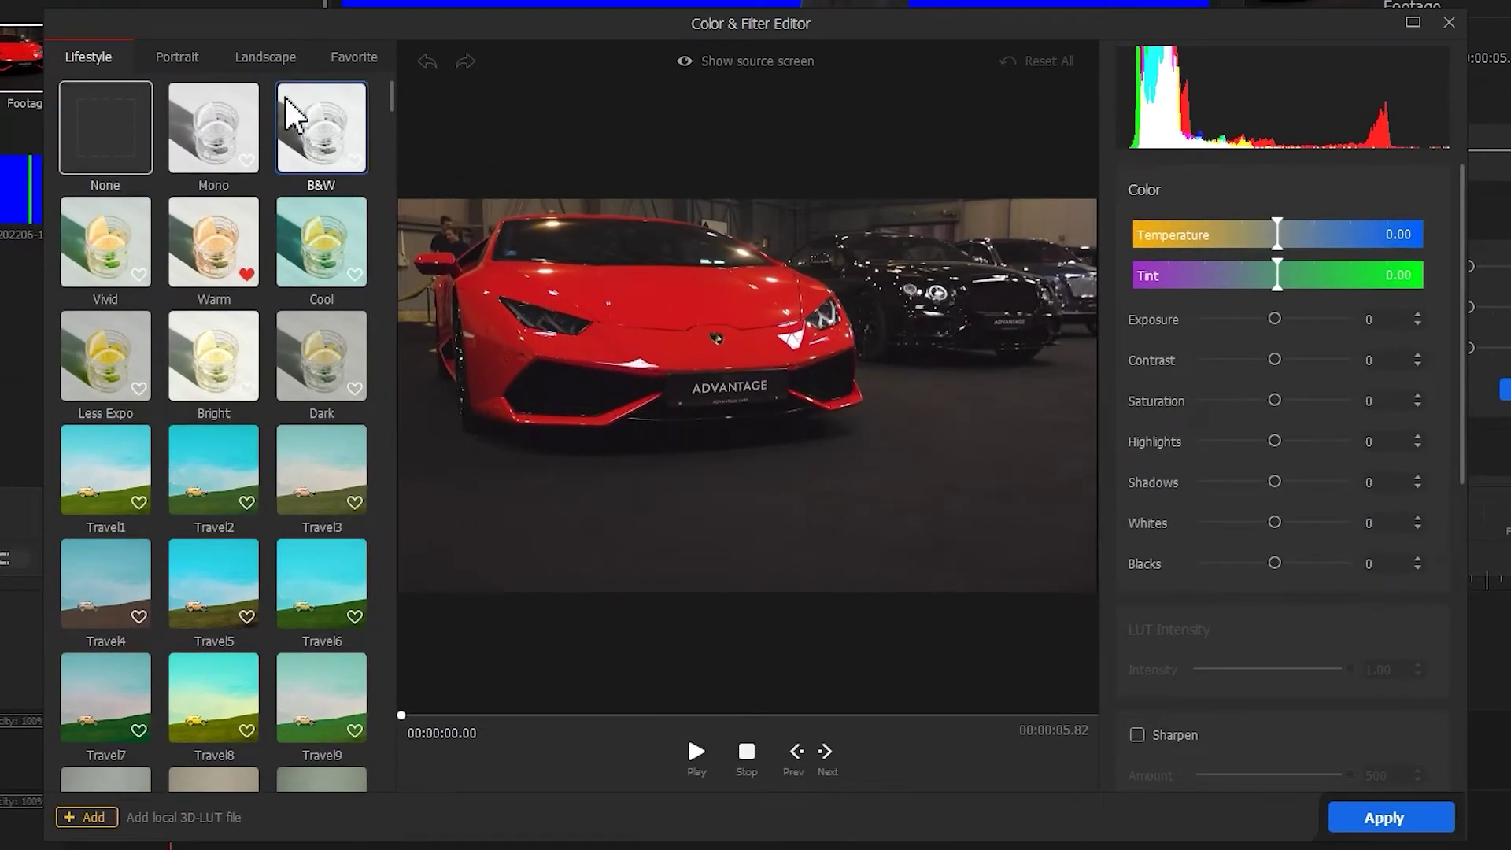
pyautogui.click(267, 58)
pyautogui.scroll(-4, 240, 426)
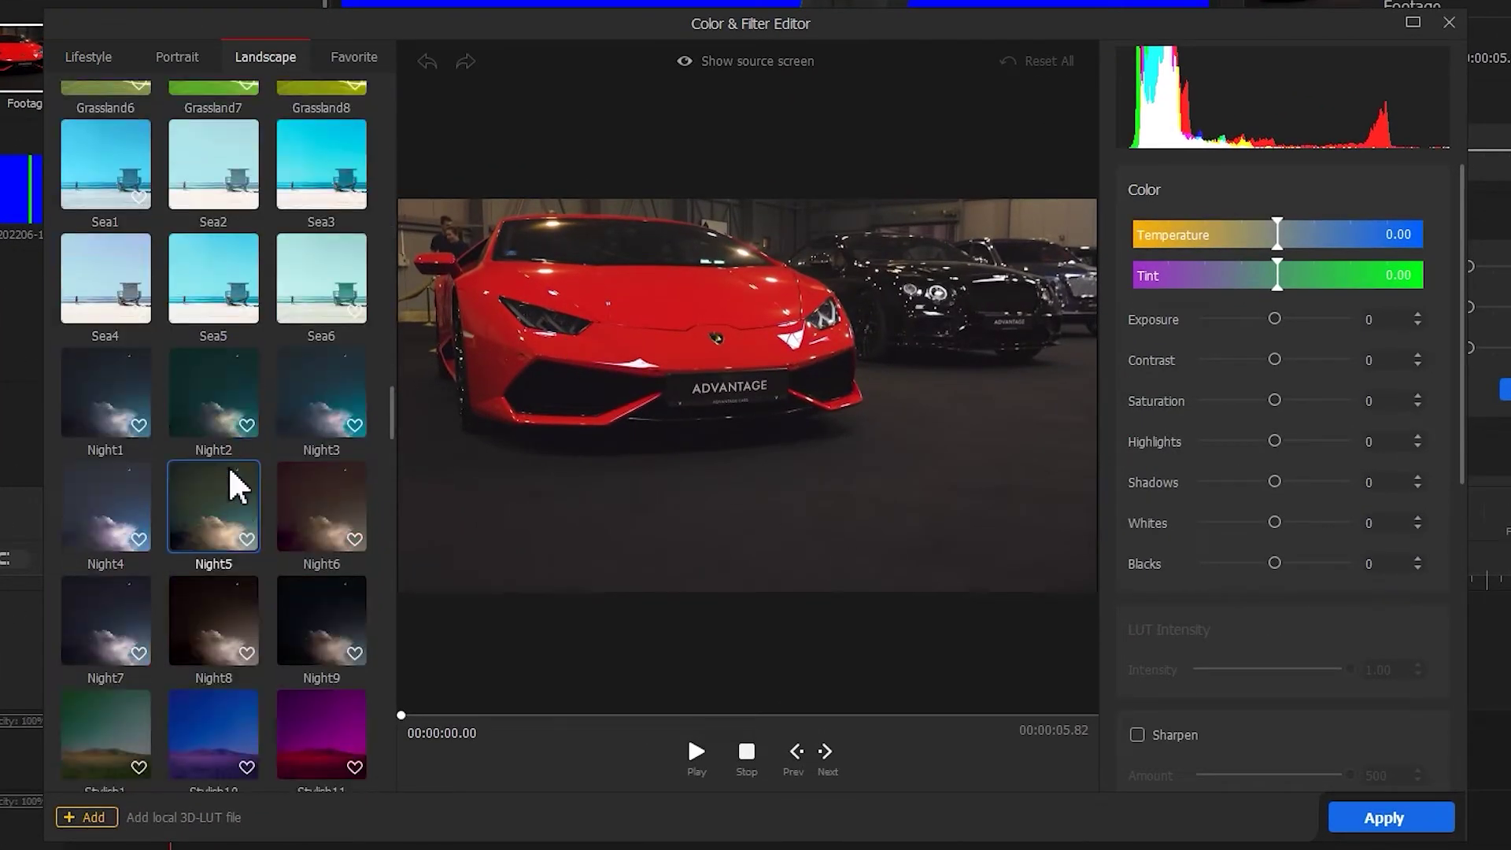
pyautogui.click(260, 523)
pyautogui.moveTo(1276, 319); pyautogui.dragTo(1291, 362)
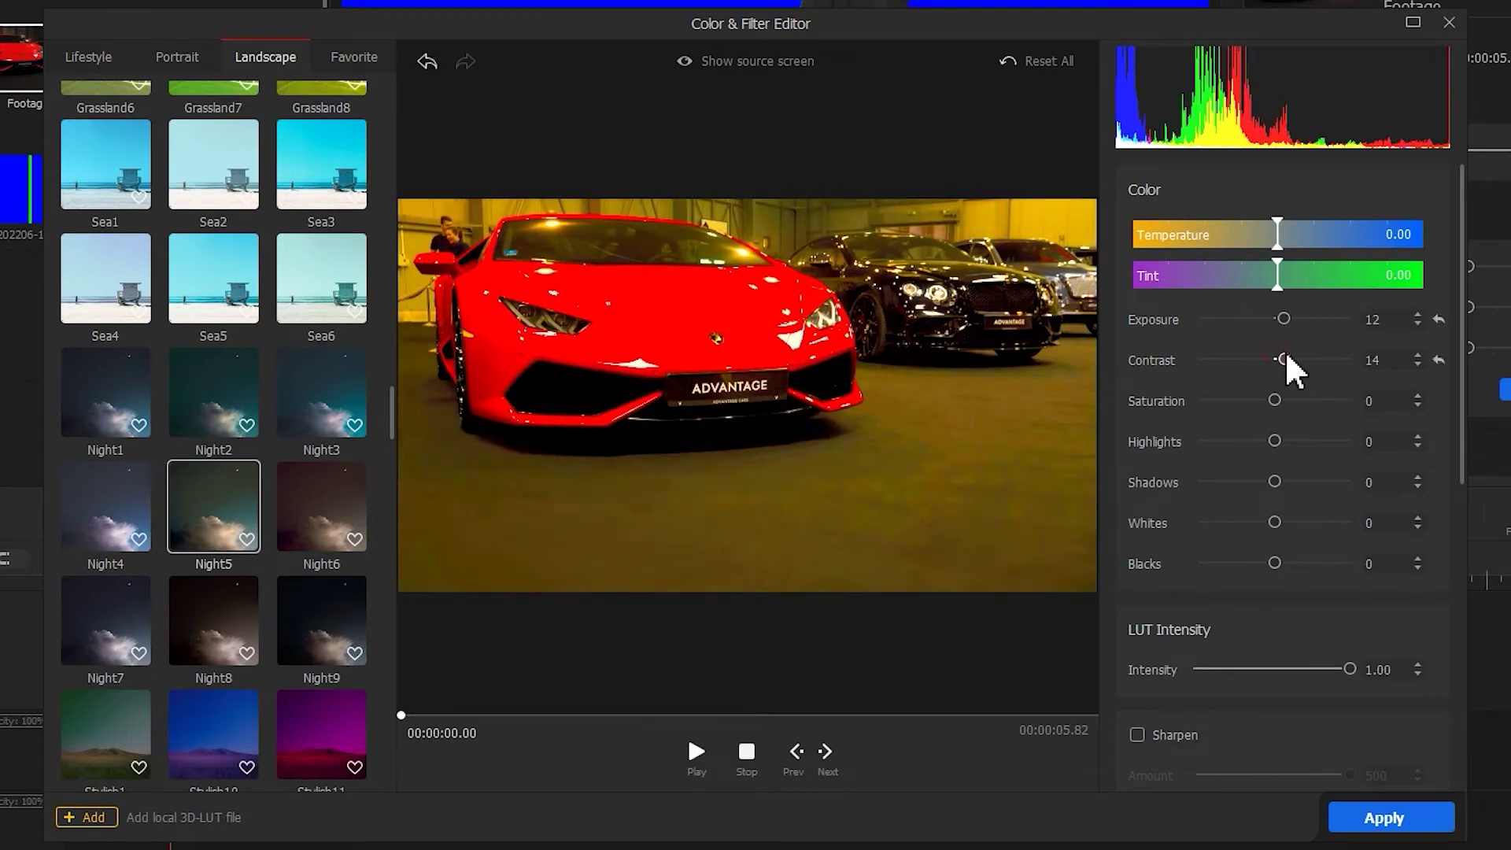
pyautogui.moveTo(1278, 234); pyautogui.dragTo(1218, 236)
pyautogui.click(1385, 818)
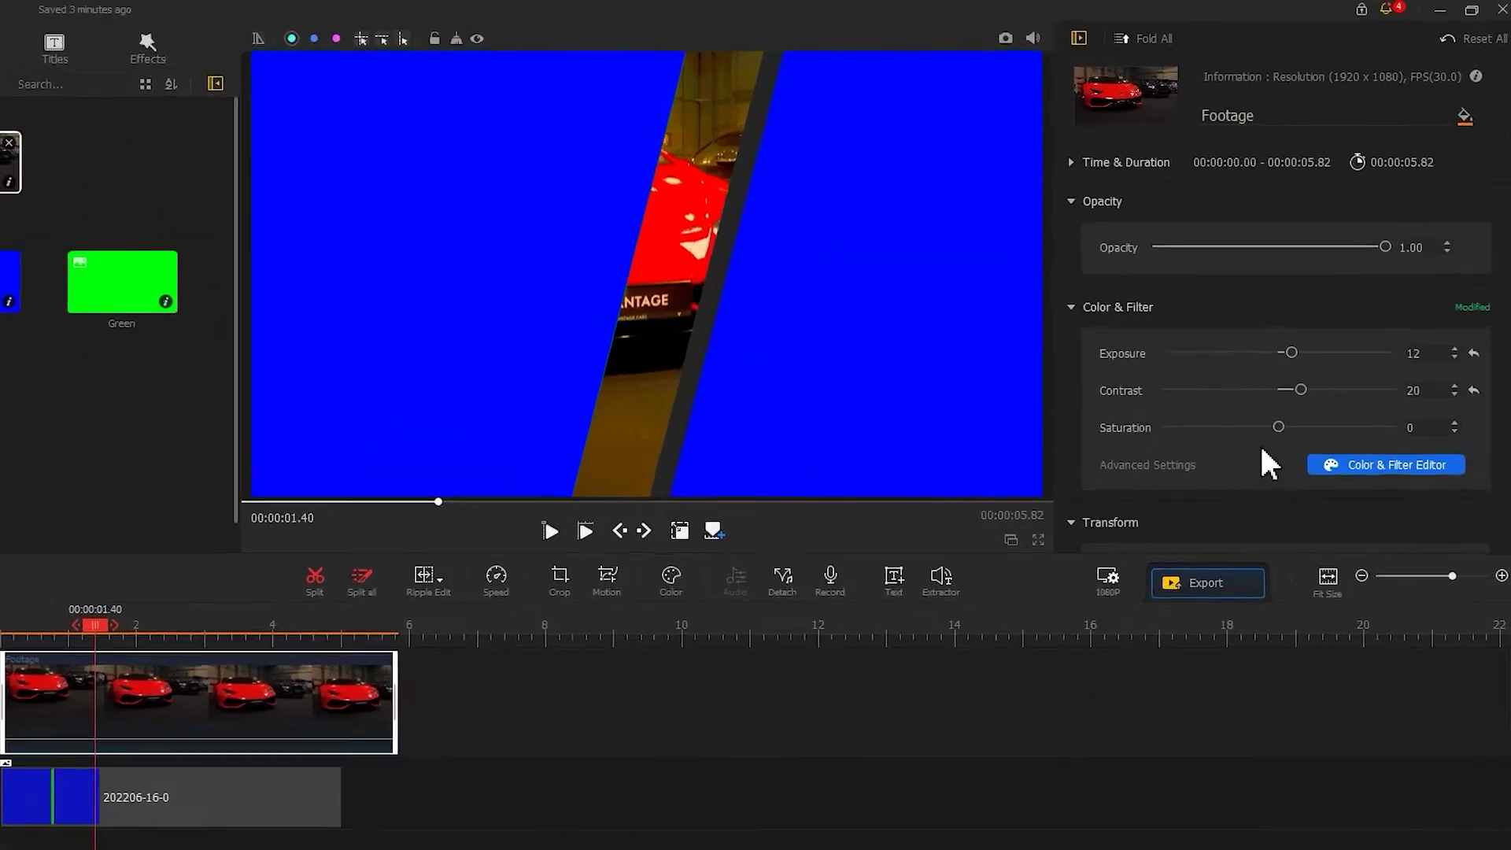
# - Set the Footage's transform scale to 1.3
pyautogui.scroll(-3, 1299, 397)
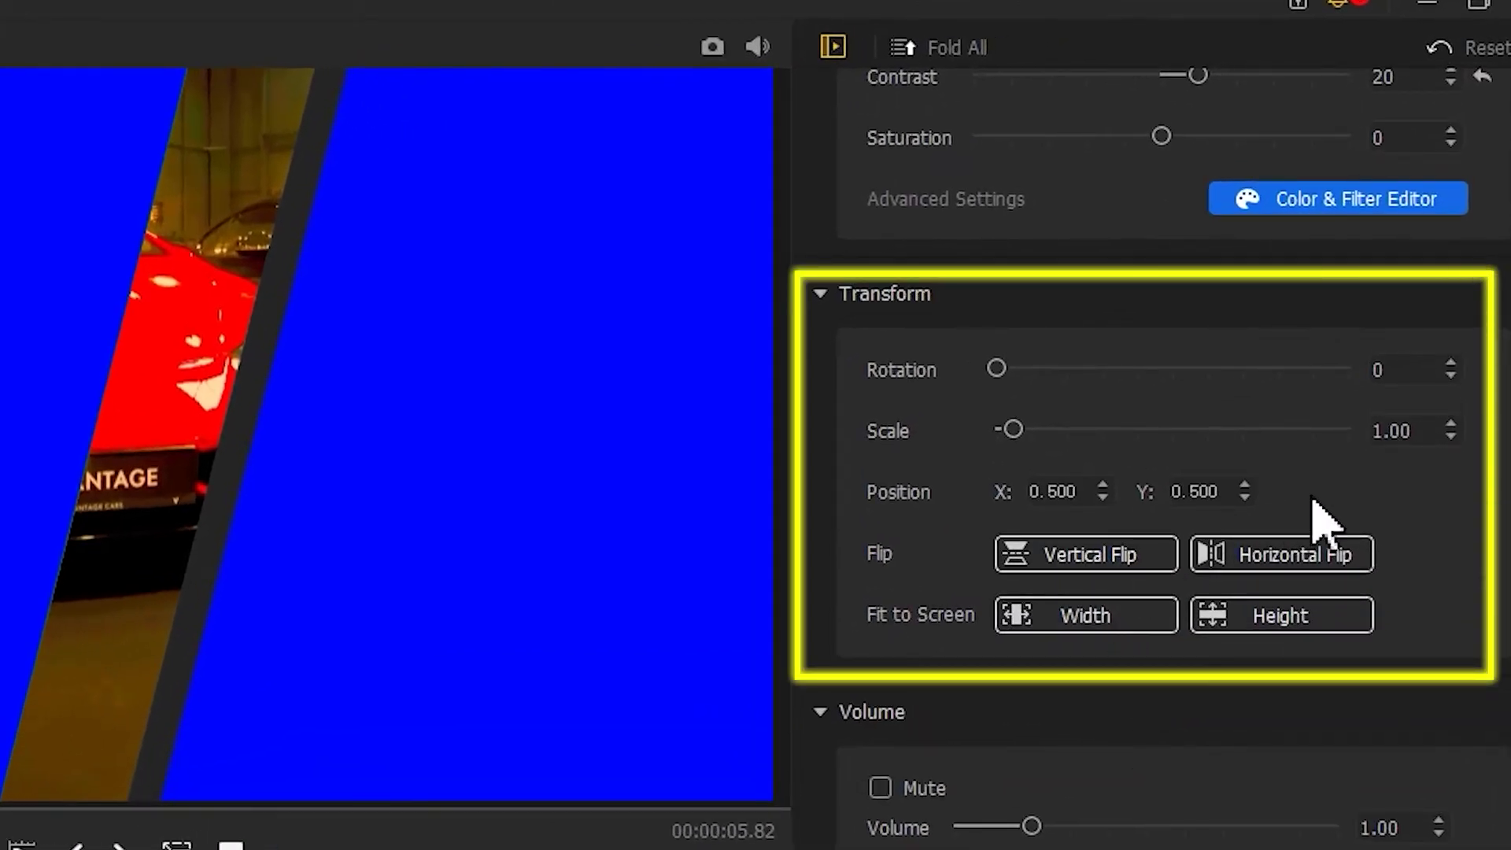
pyautogui.click(1451, 425)
pyautogui.doubleClick(1404, 433)
pyautogui.write('1.3')
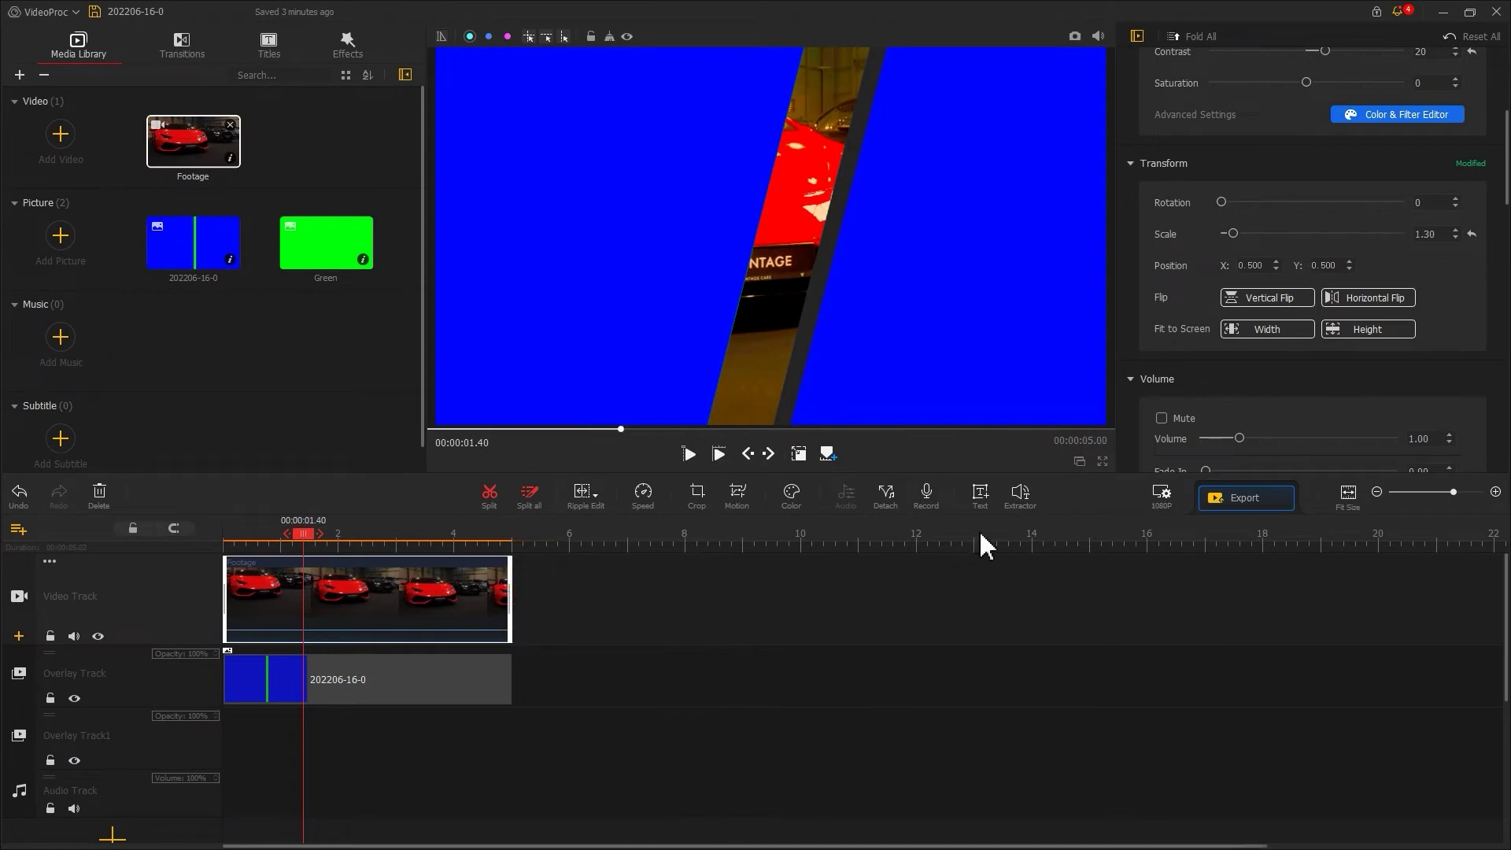
# - Export, then lay Footage on the main track and Footage2, stretched to frame width, on the overlay
pyautogui.click(1216, 496)
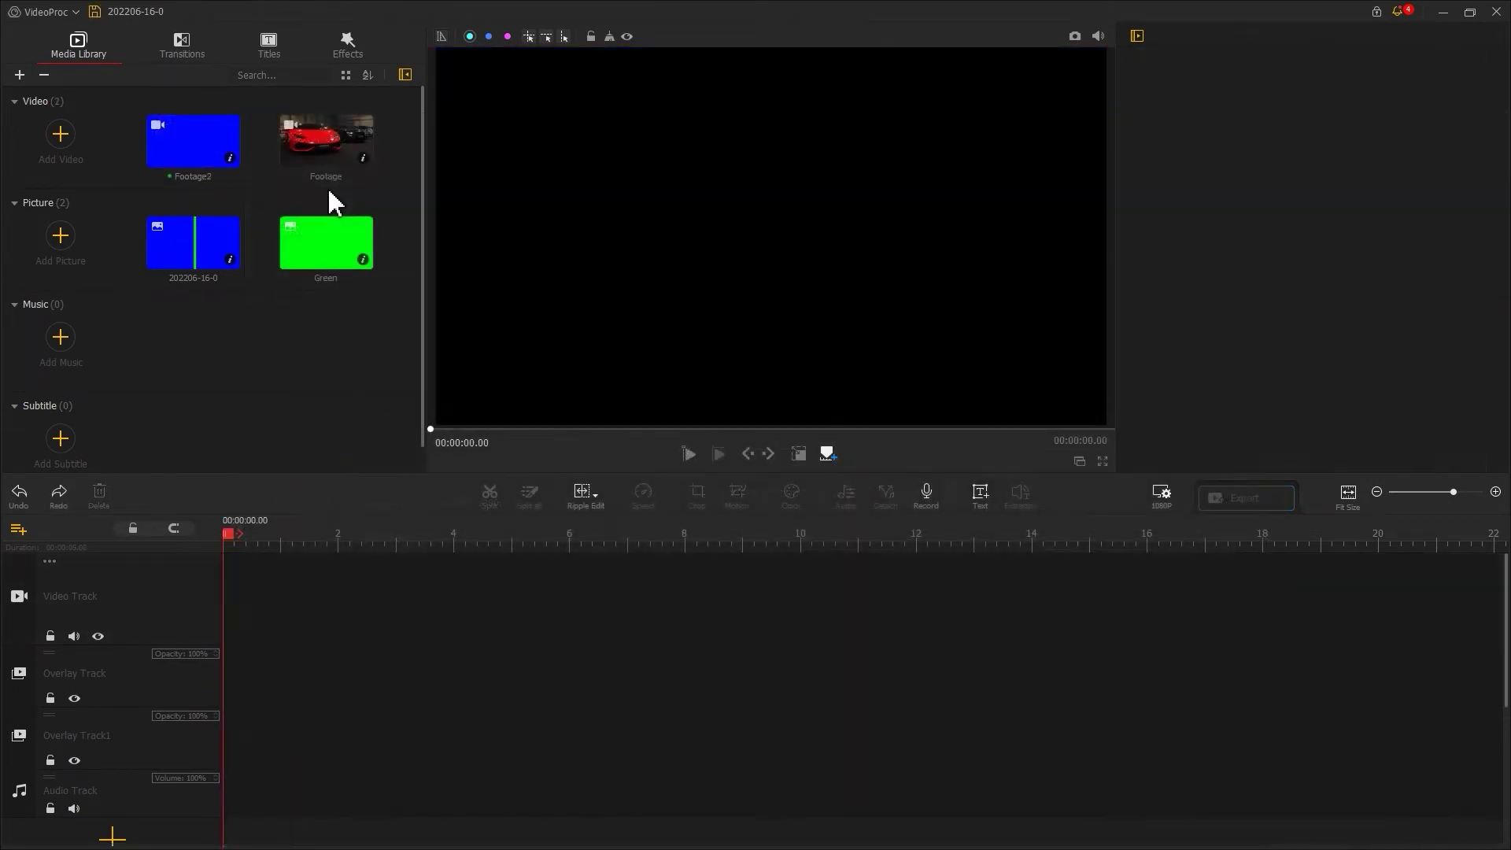
pyautogui.moveTo(328, 162); pyautogui.dragTo(235, 586)
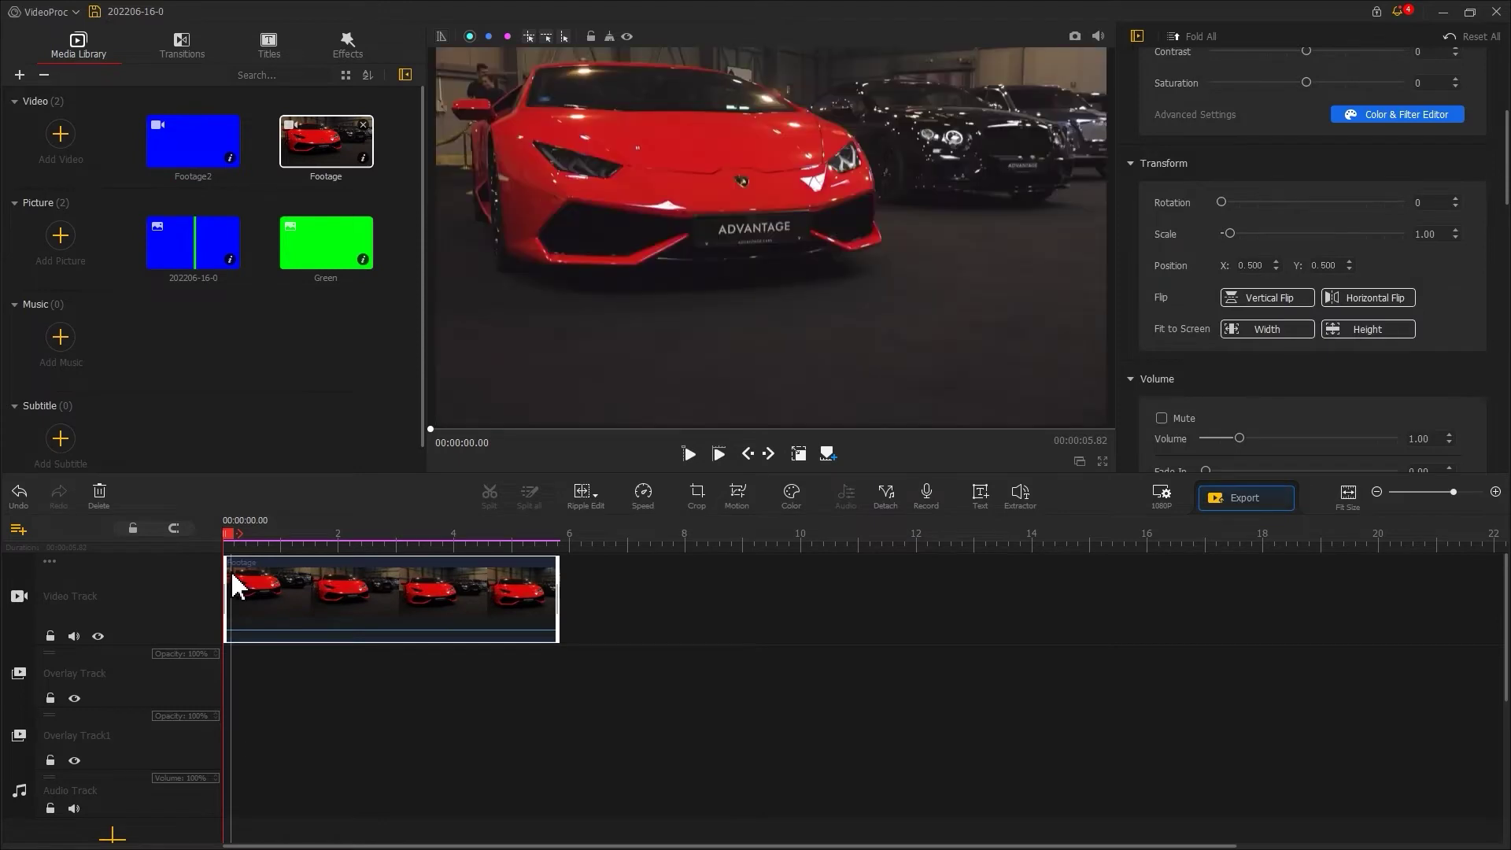
pyautogui.moveTo(186, 155); pyautogui.dragTo(233, 692)
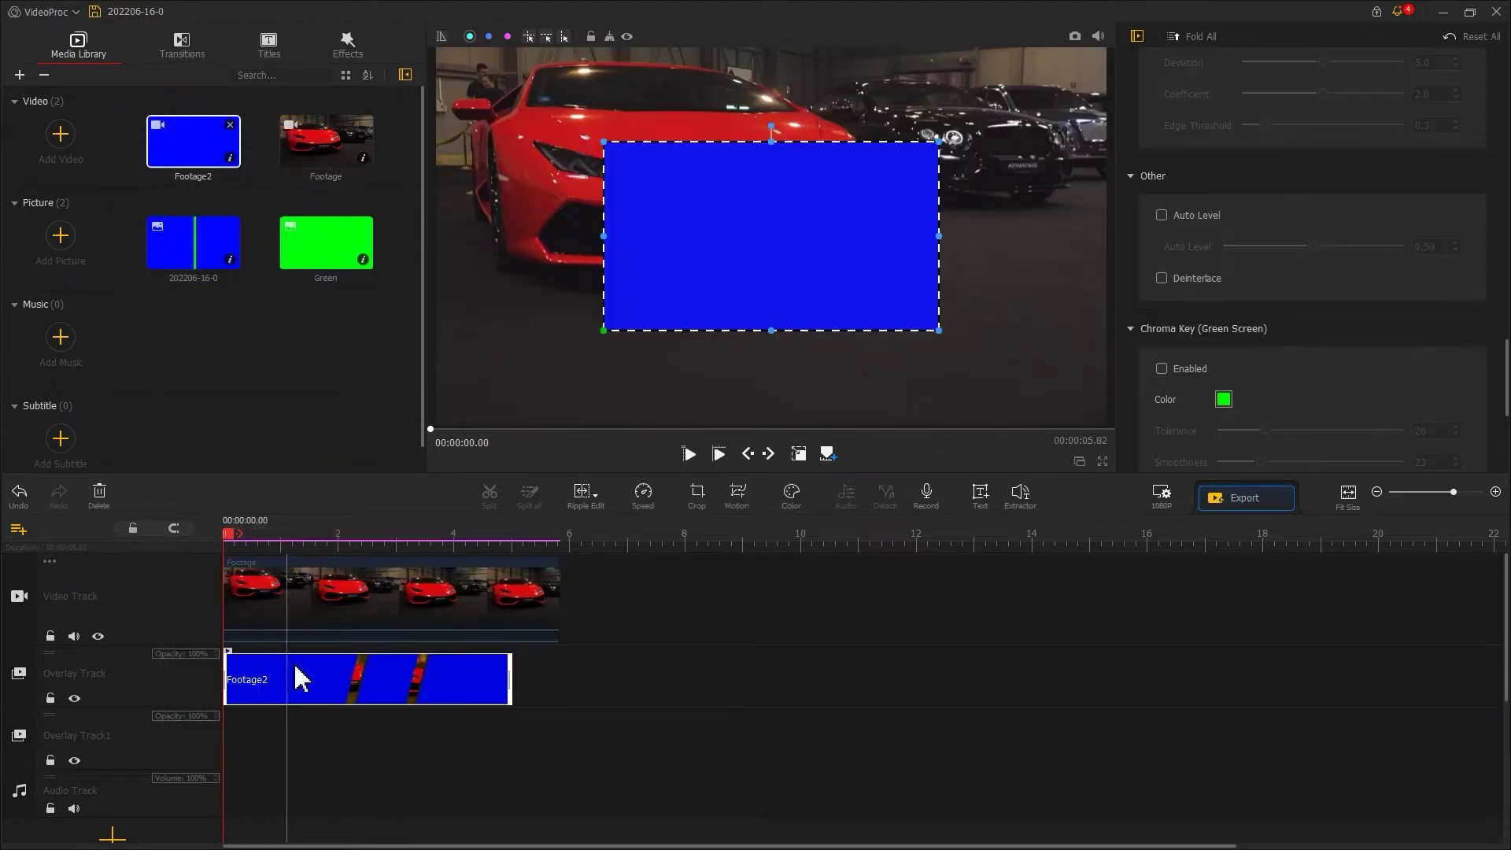
pyautogui.scroll(10, 1164, 411)
pyautogui.click(1247, 226)
# - Key out Footage2's sampled blue background, play it back, and lower tolerance from 26 to 14
pyautogui.scroll(-10, 1241, 260)
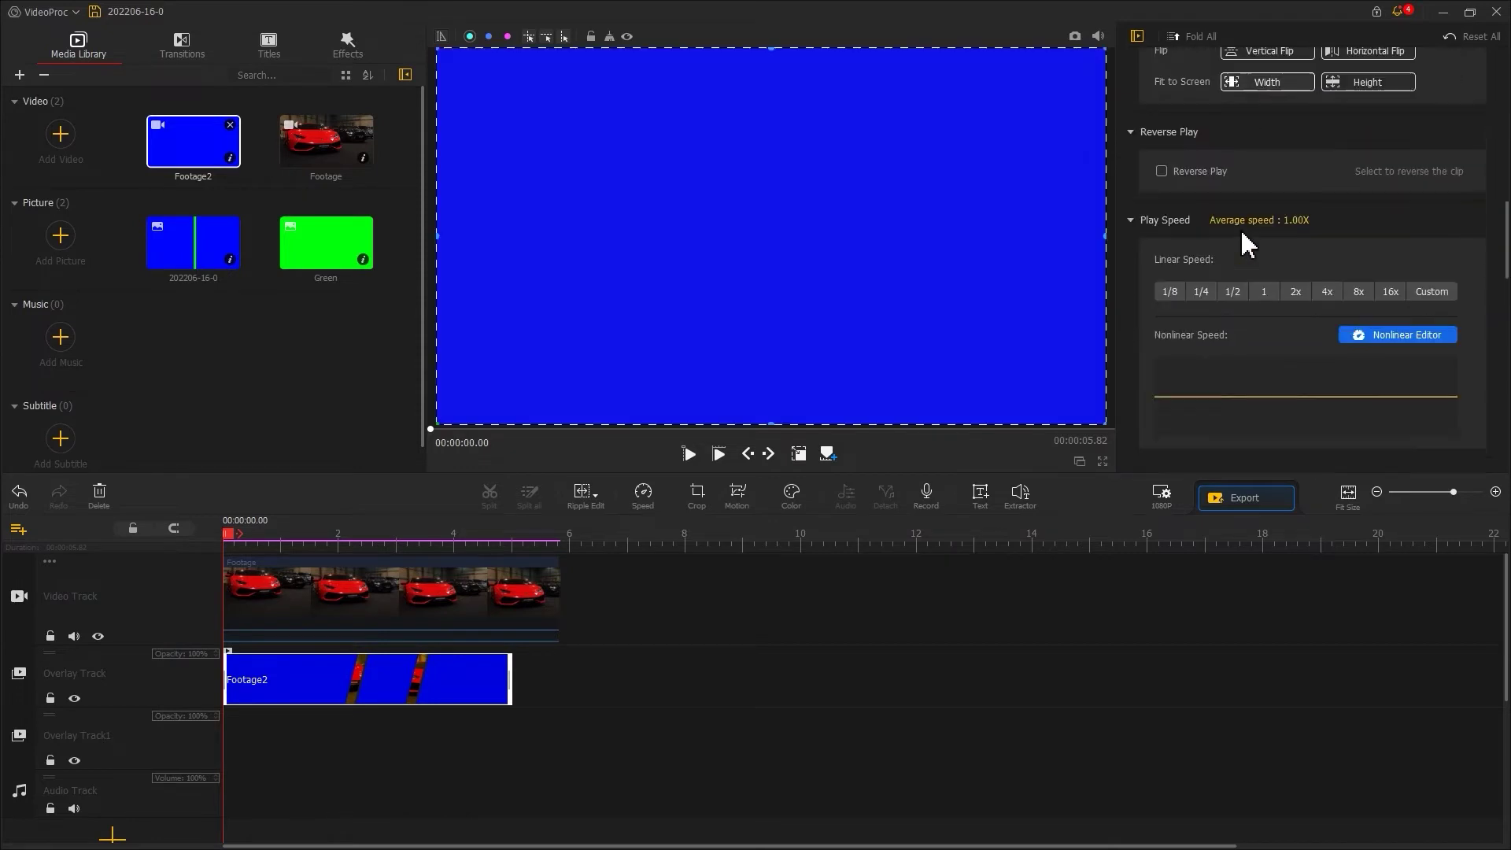
pyautogui.click(1224, 354)
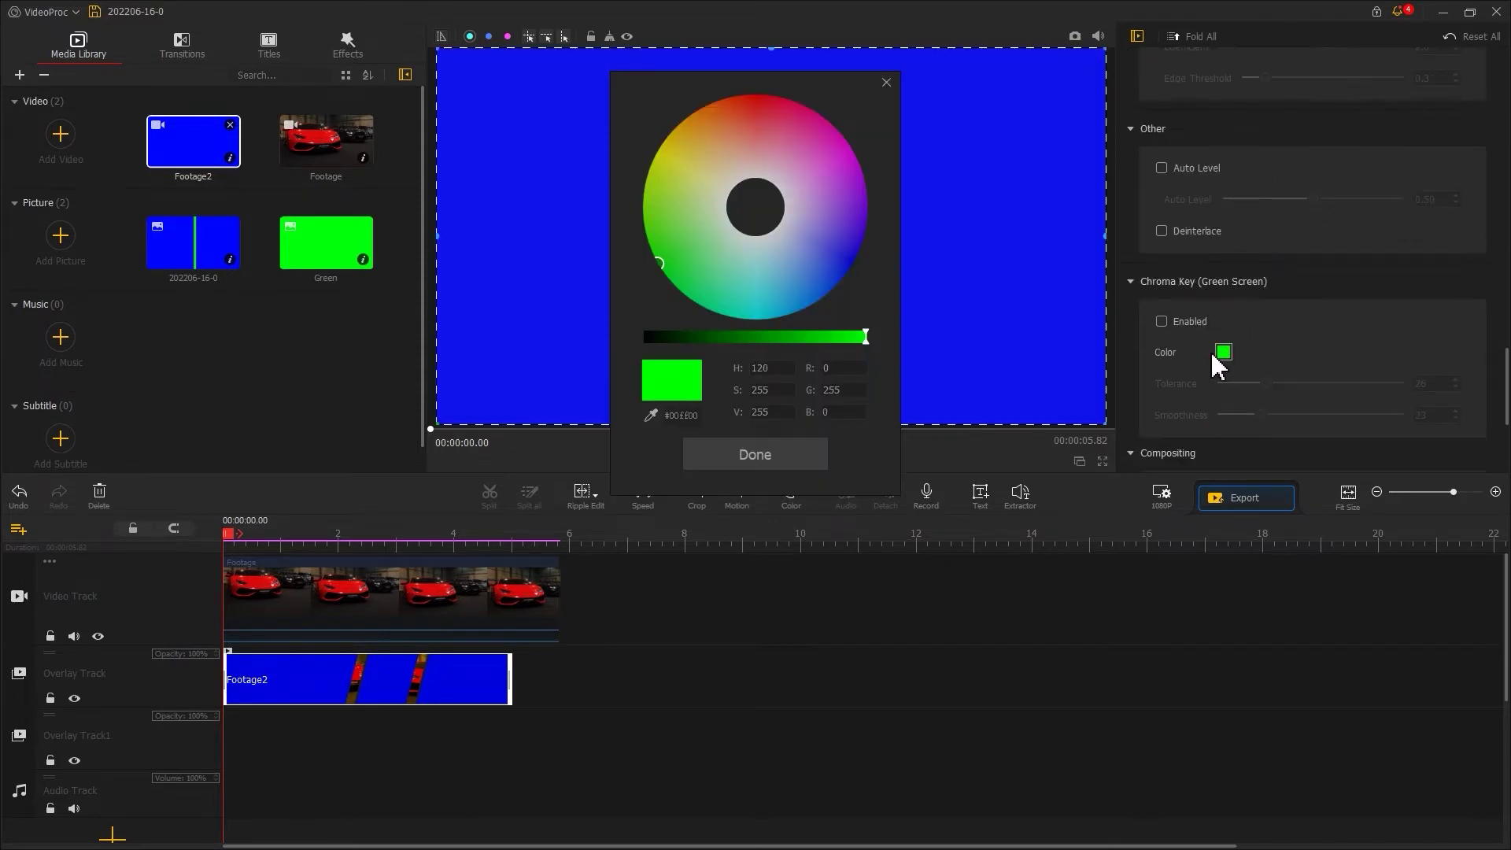
pyautogui.click(652, 414)
pyautogui.click(980, 290)
pyautogui.click(768, 457)
pyautogui.click(1163, 322)
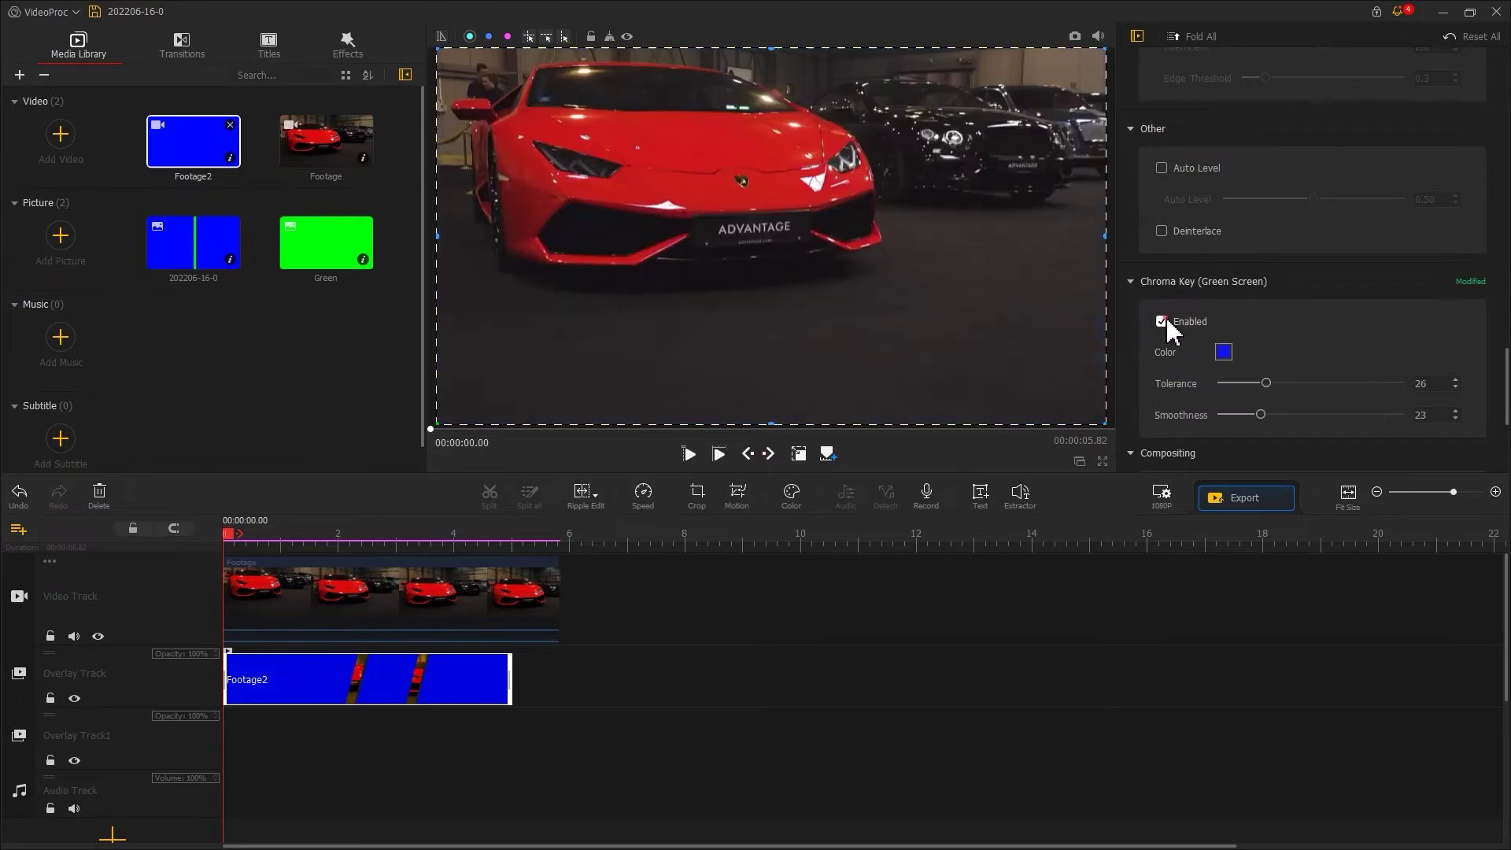
pyautogui.press('space')
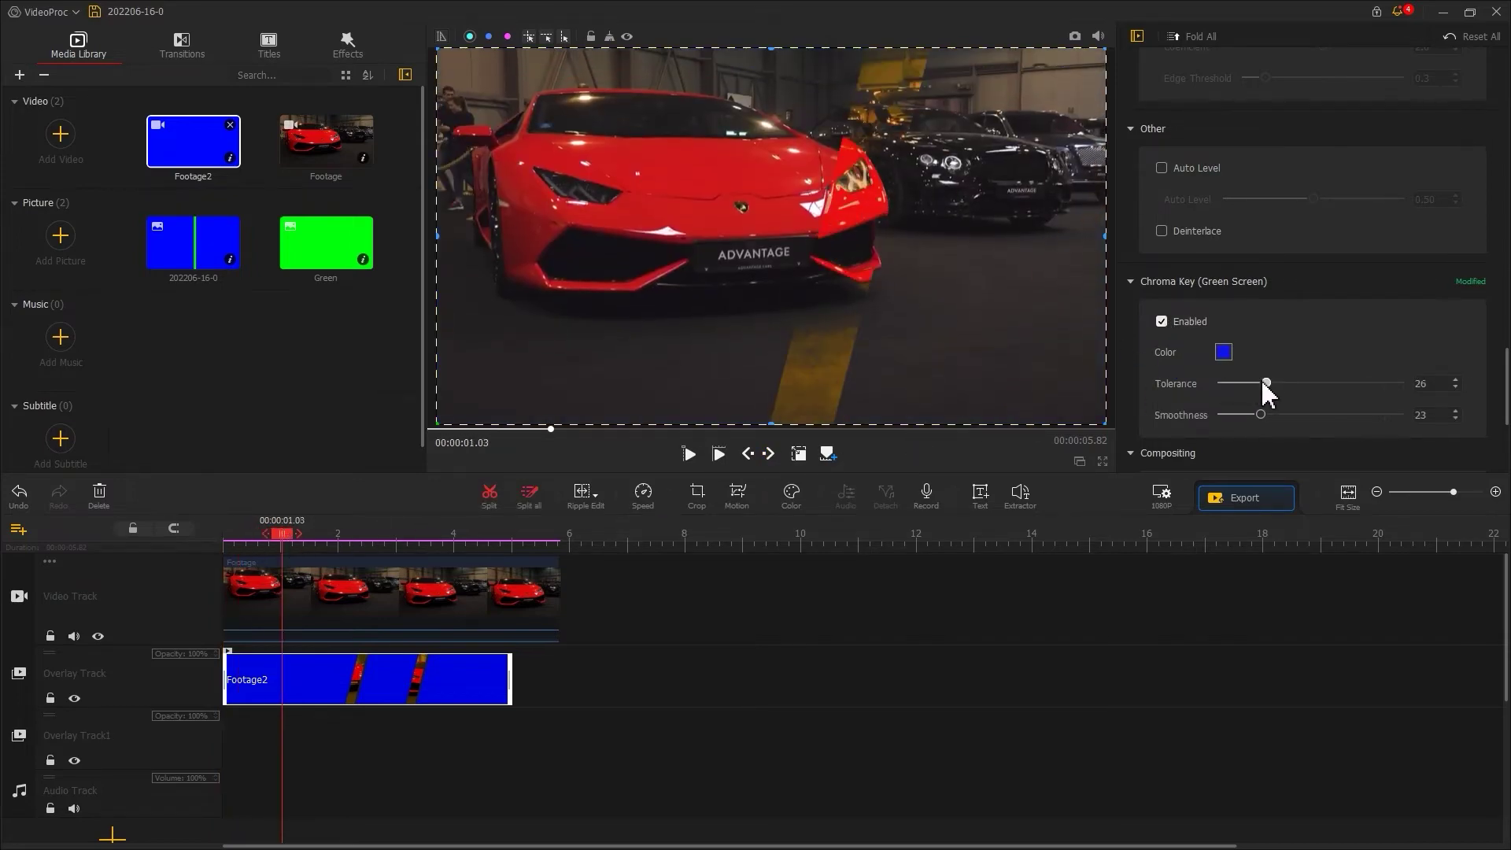
pyautogui.moveTo(1263, 383); pyautogui.dragTo(1246, 383)
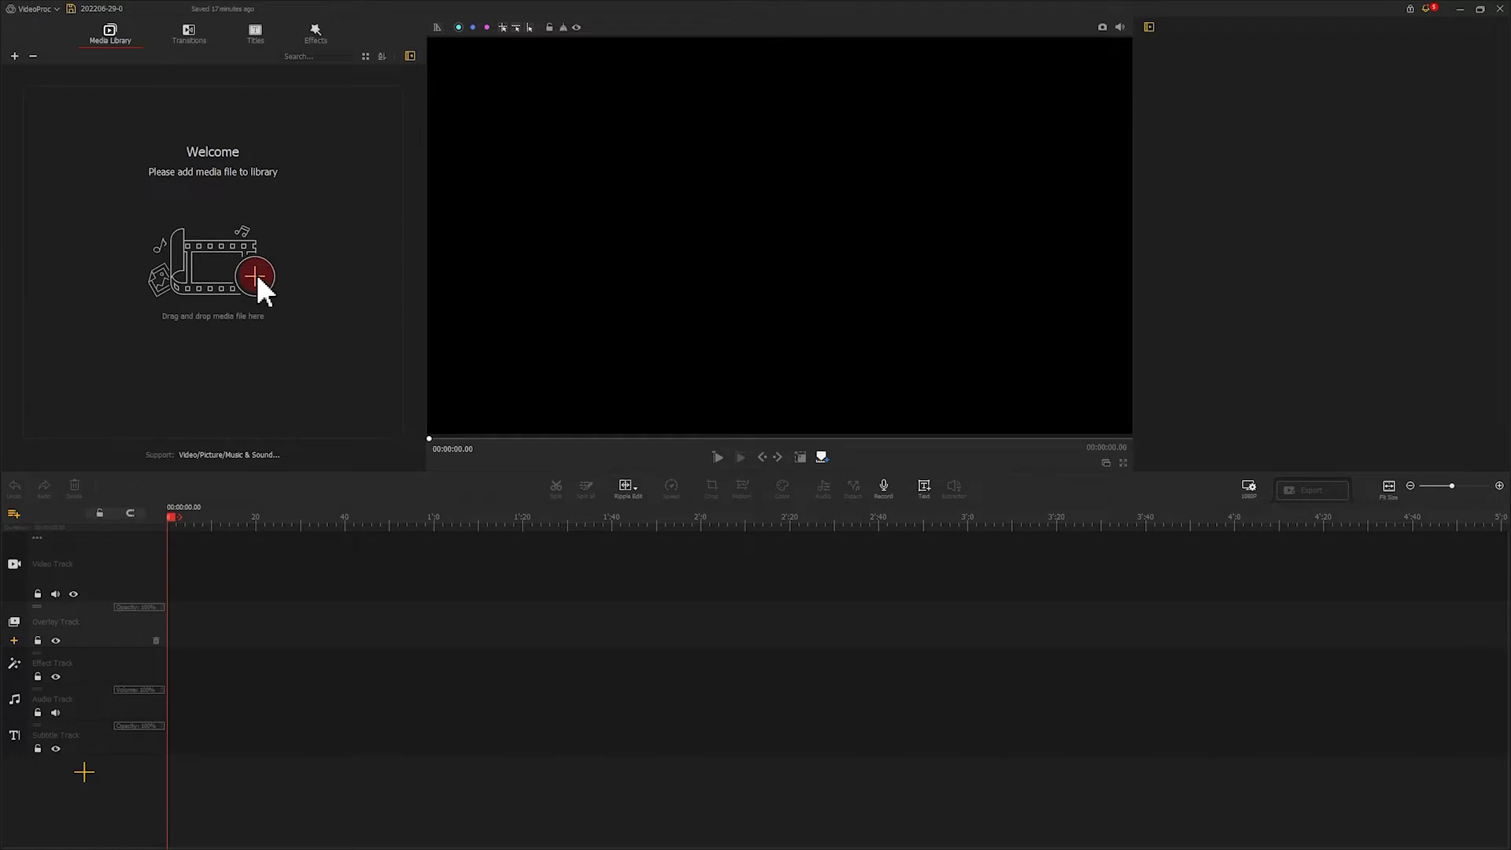
# - Import all six transition files through Add Media and place video (1) on the Video Track
pyautogui.click(257, 274)
pyautogui.click(553, 174)
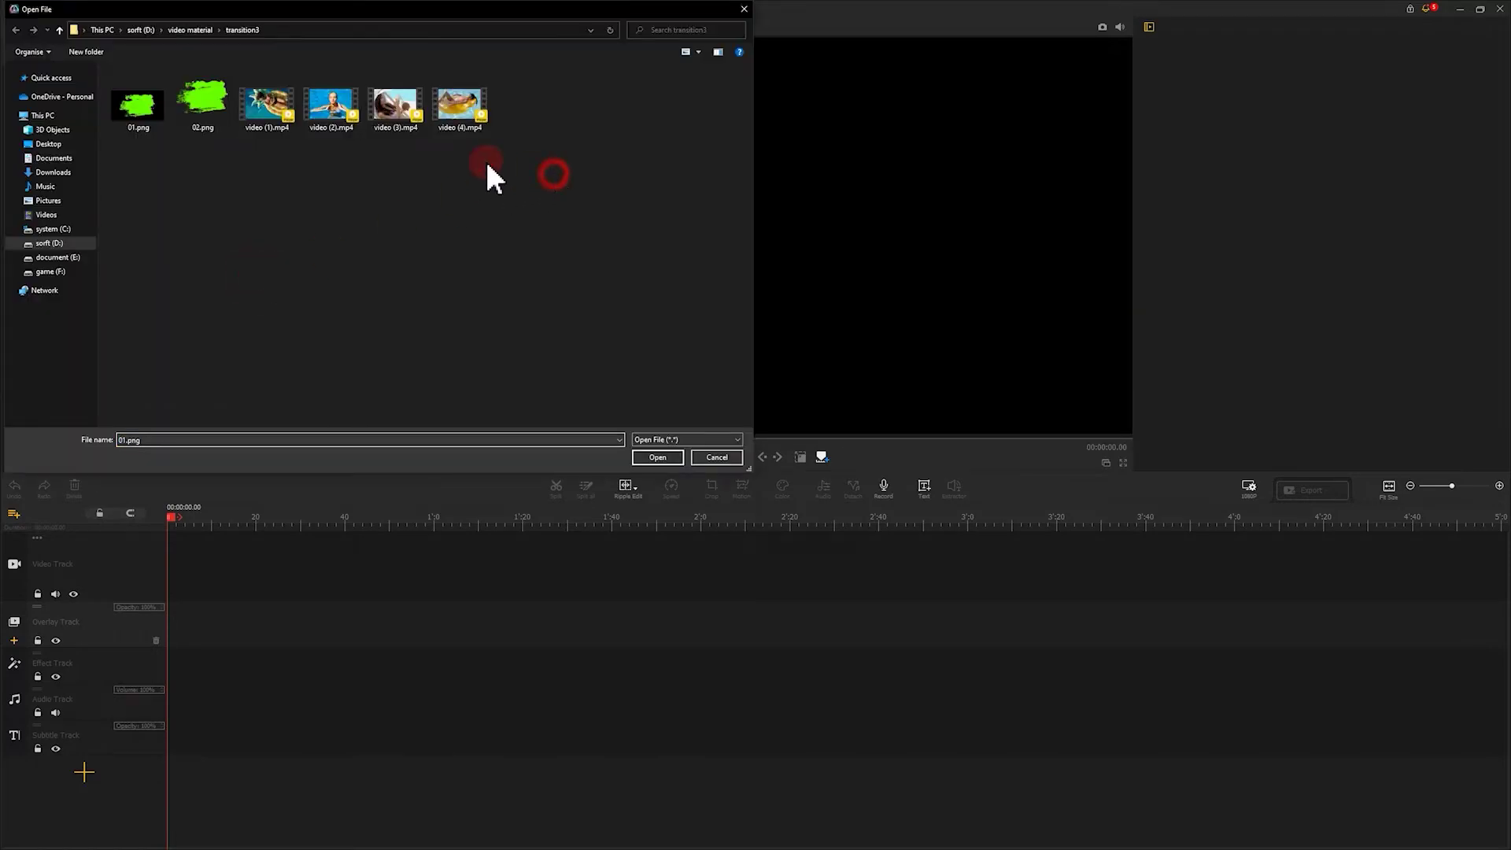
pyautogui.moveTo(488, 167); pyautogui.dragTo(150, 97)
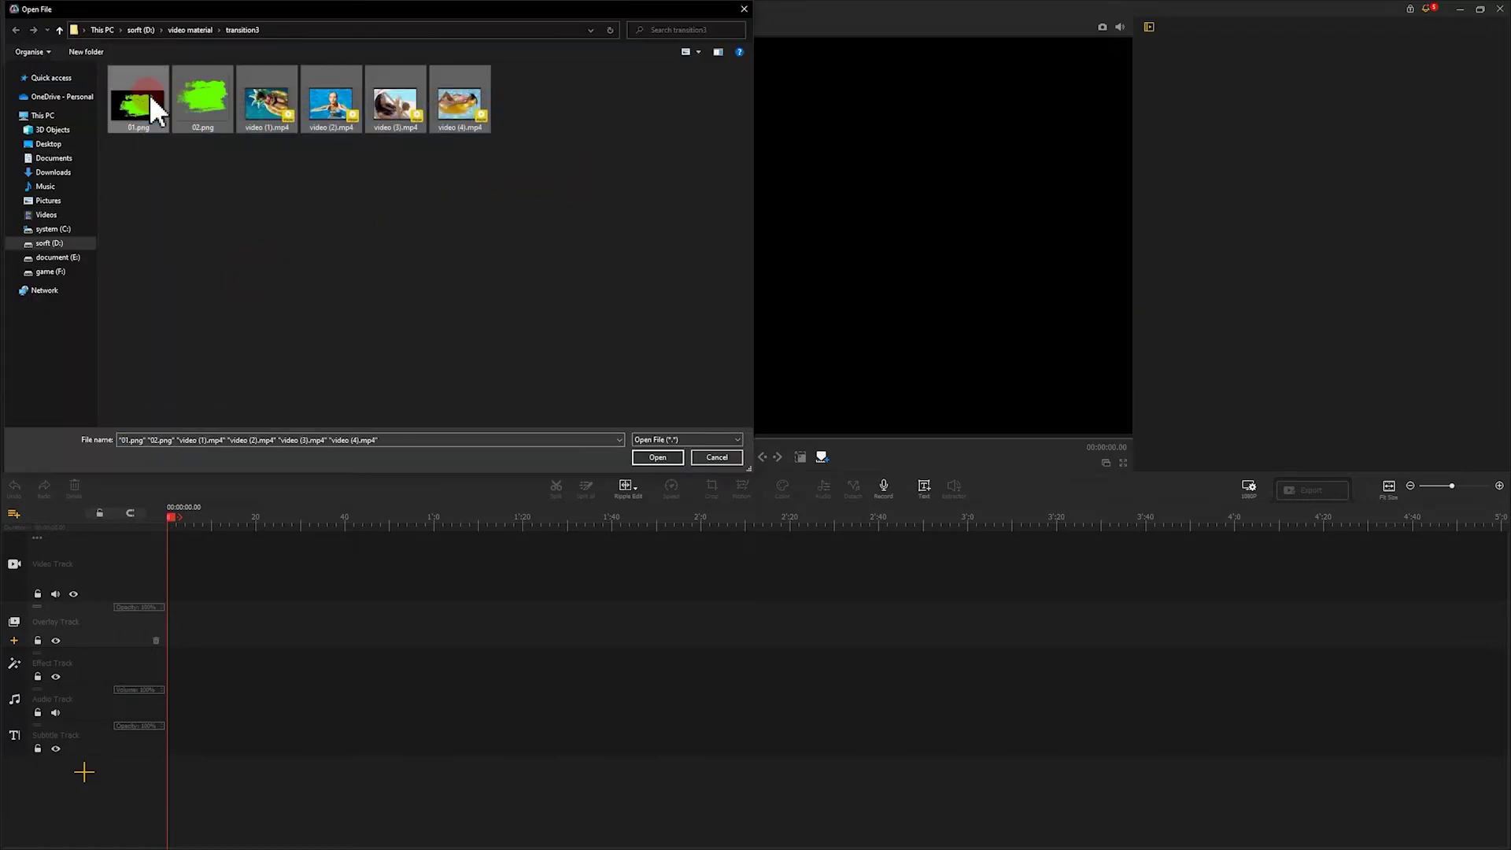
pyautogui.click(654, 455)
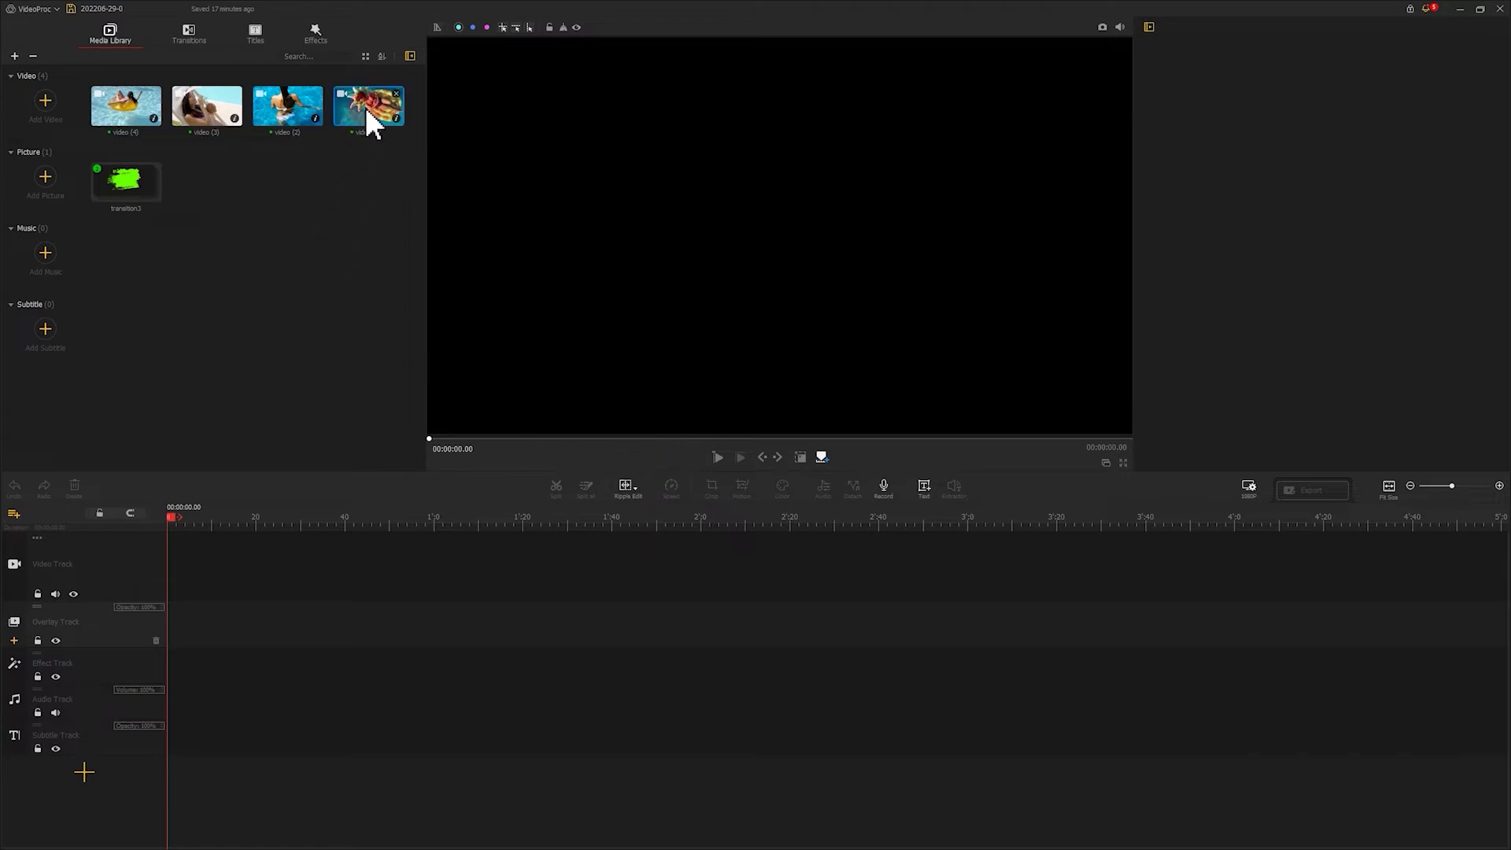
pyautogui.moveTo(370, 122); pyautogui.dragTo(441, 500)
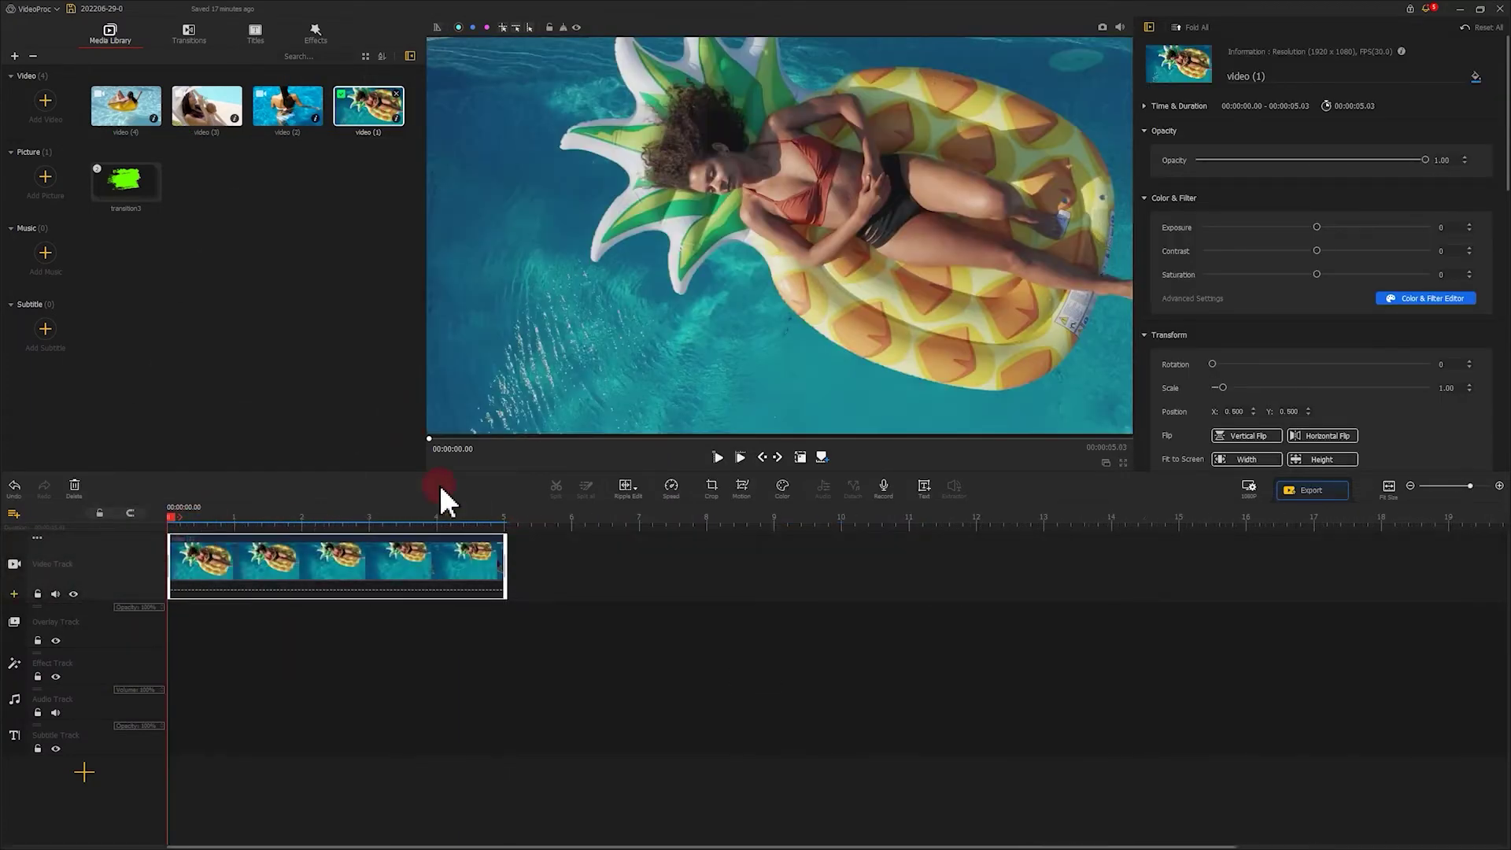
pyautogui.doubleClick(144, 206)
# - Place brush stroke 01 on the overlay track, match the pool clip's length, and fit it to frame height
pyautogui.moveTo(127, 115); pyautogui.dragTo(172, 649)
pyautogui.moveTo(435, 621); pyautogui.dragTo(503, 629)
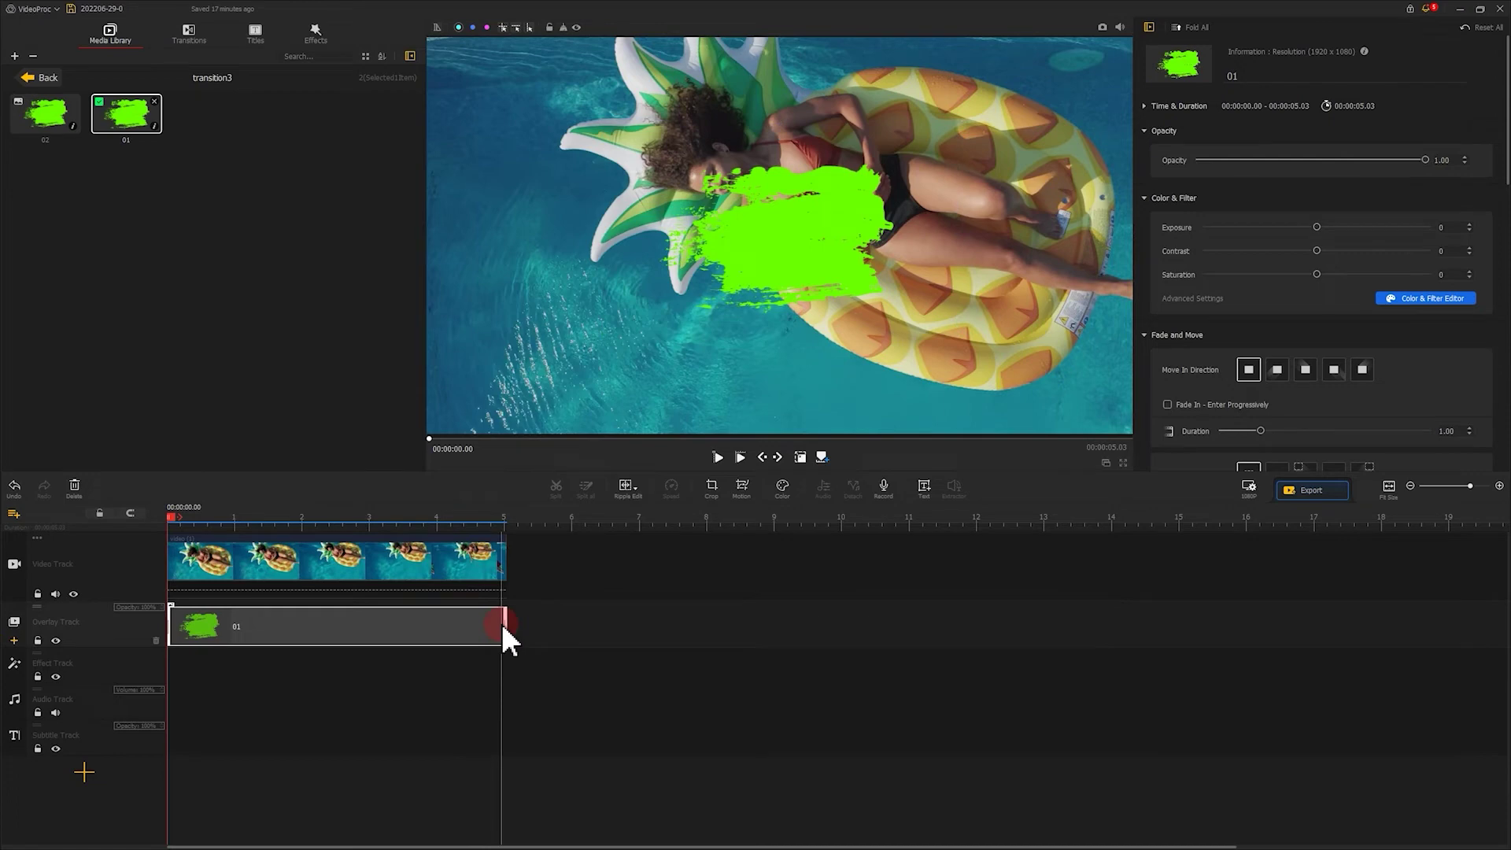
pyautogui.click(1317, 227)
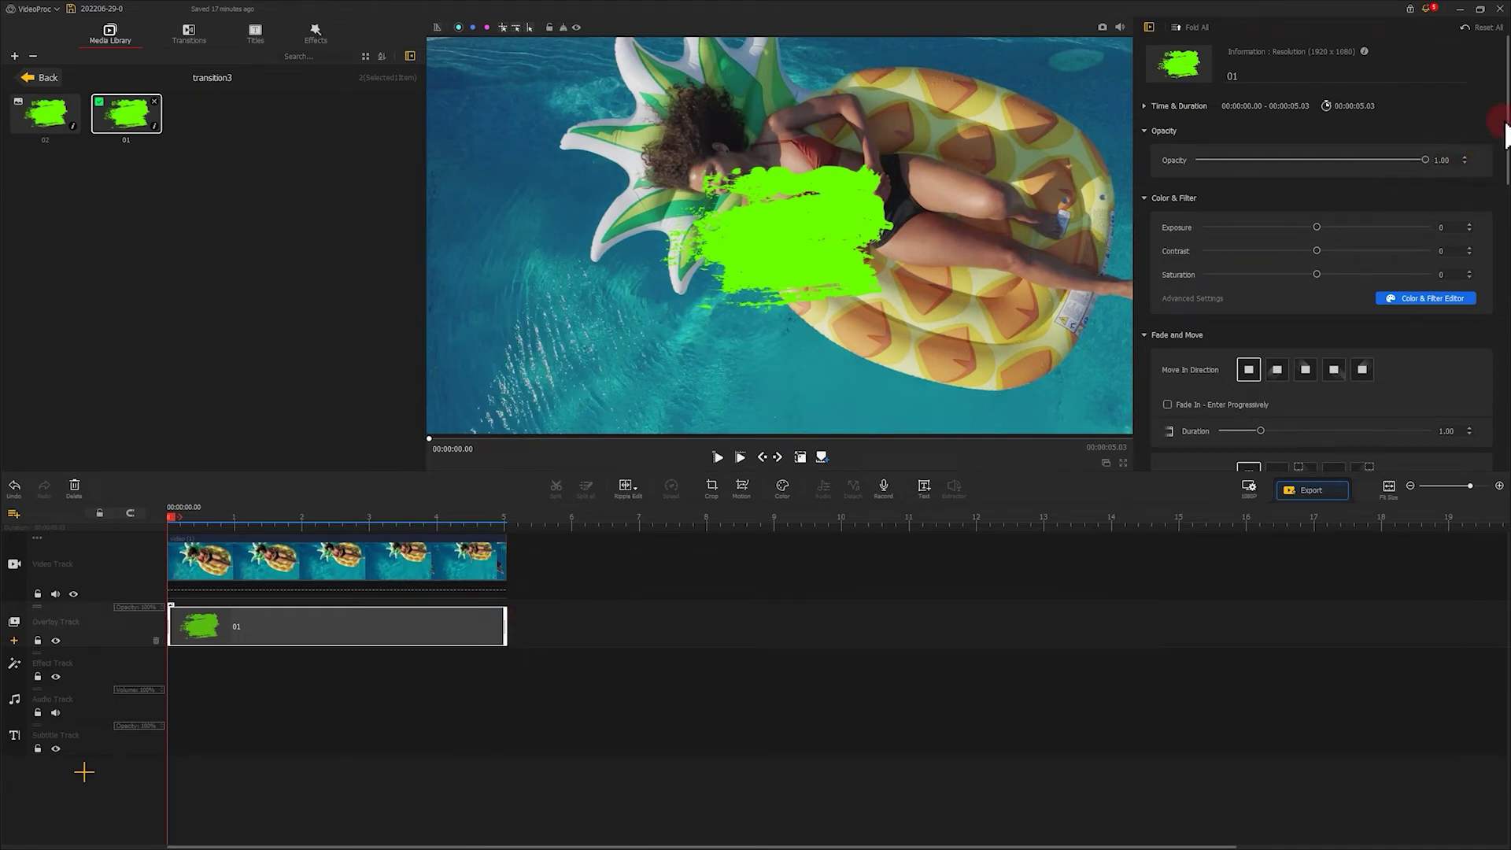
pyautogui.moveTo(1504, 115); pyautogui.dragTo(1504, 260)
pyautogui.click(1345, 276)
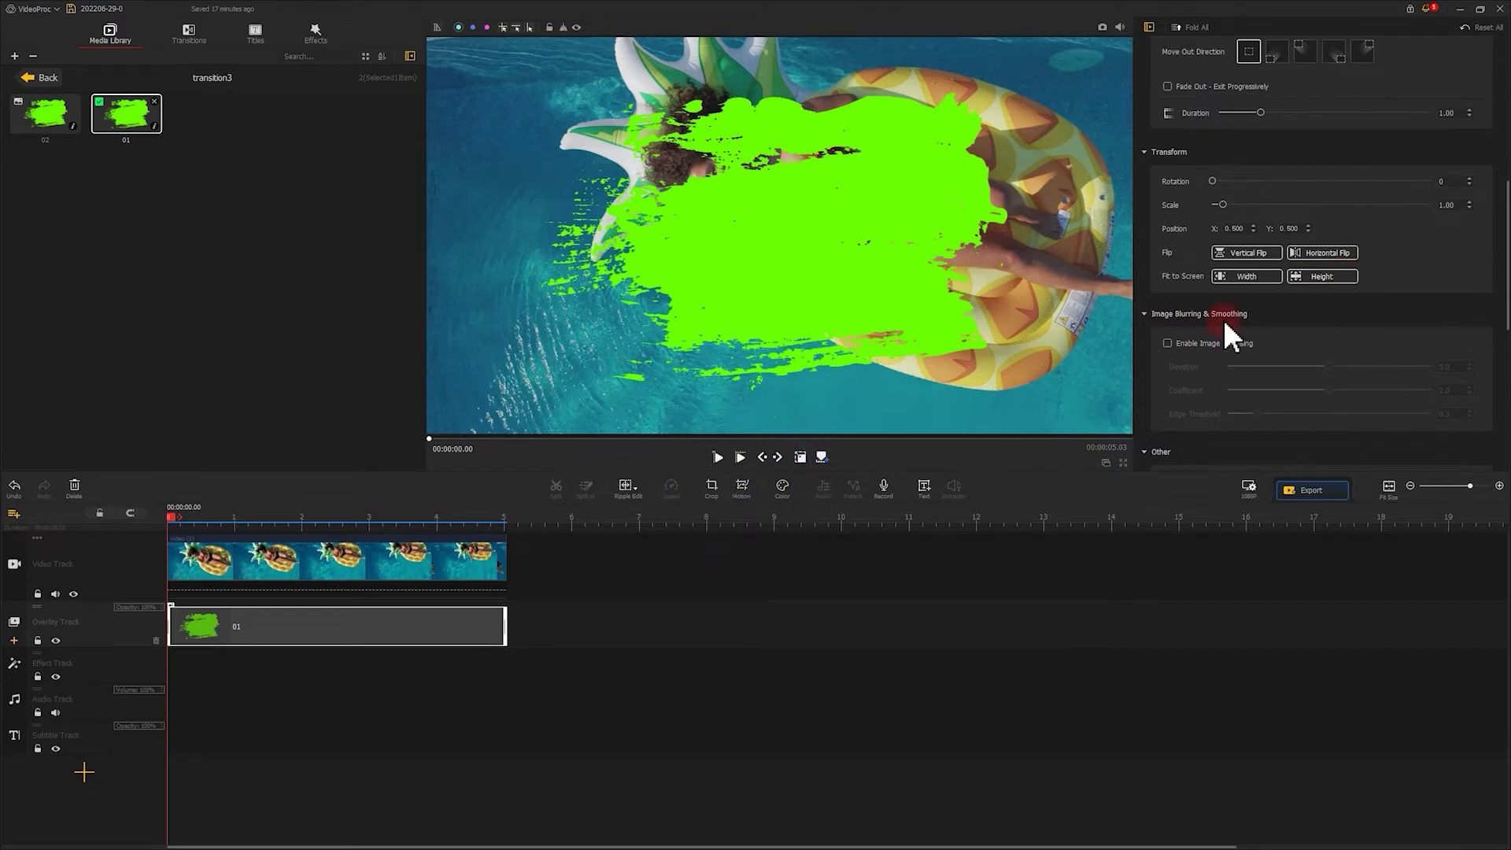
pyautogui.click(744, 488)
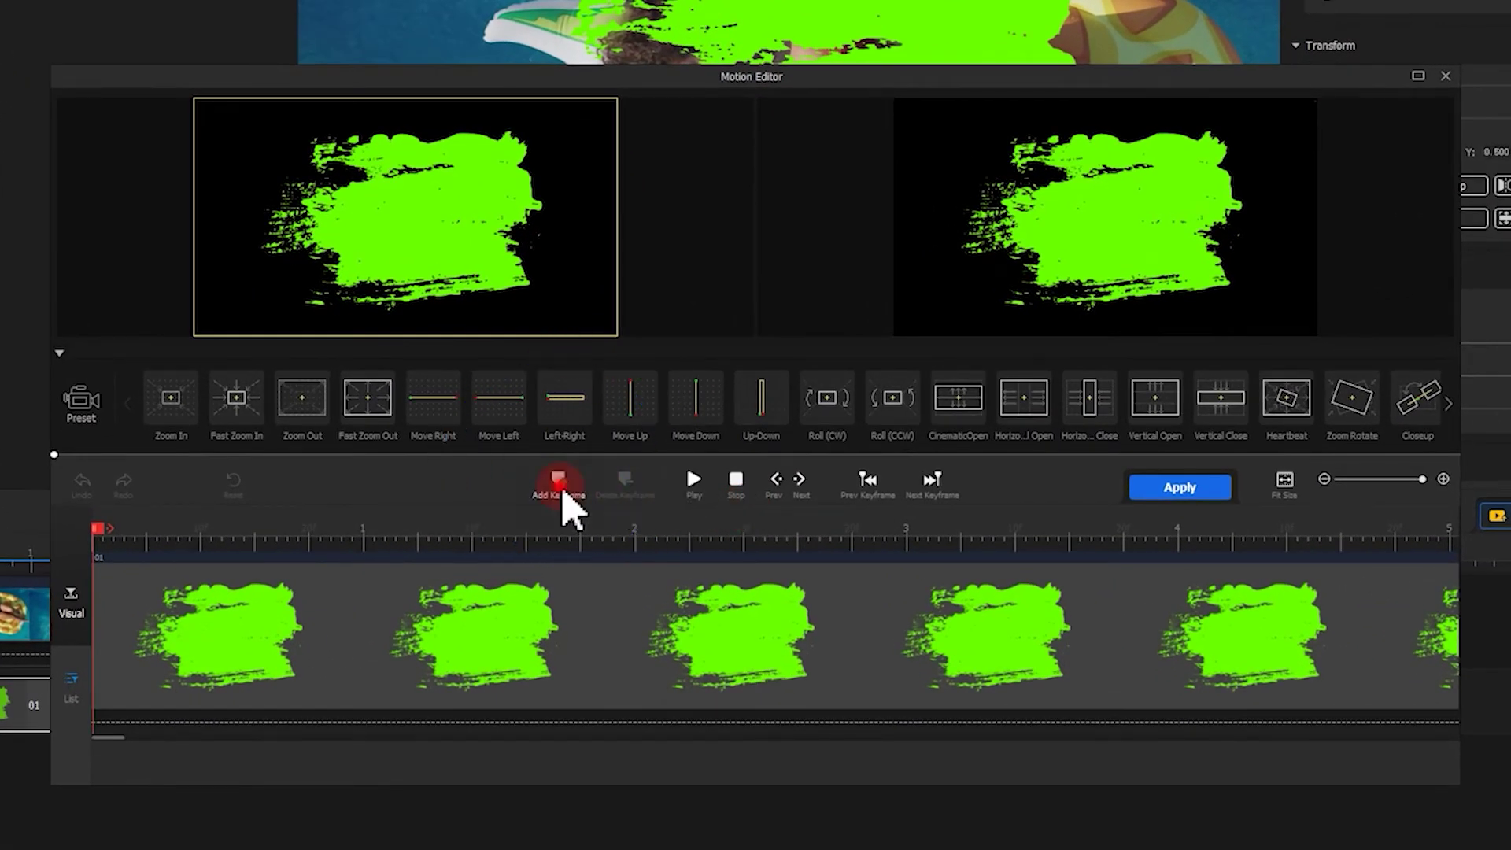
# - Keyframe the stroke's framing at the start, 0.64 s and end so it sweeps in from hidden
pyautogui.click(559, 486)
pyautogui.moveTo(504, 357)
pyautogui.moveTo(477, 211); pyautogui.dragTo(742, 229)
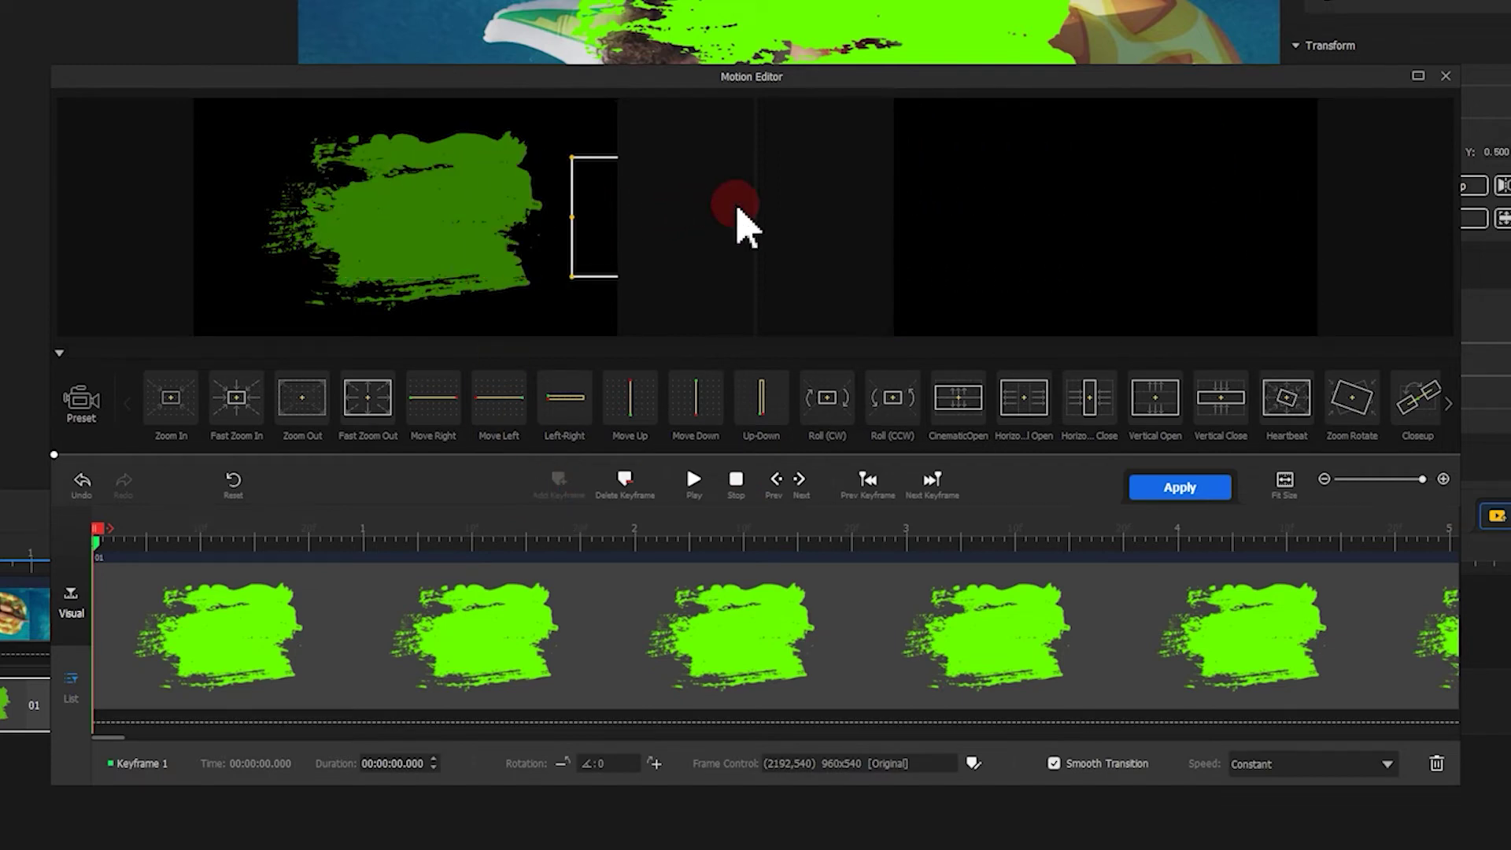
pyautogui.moveTo(100, 530); pyautogui.dragTo(268, 537)
pyautogui.click(560, 482)
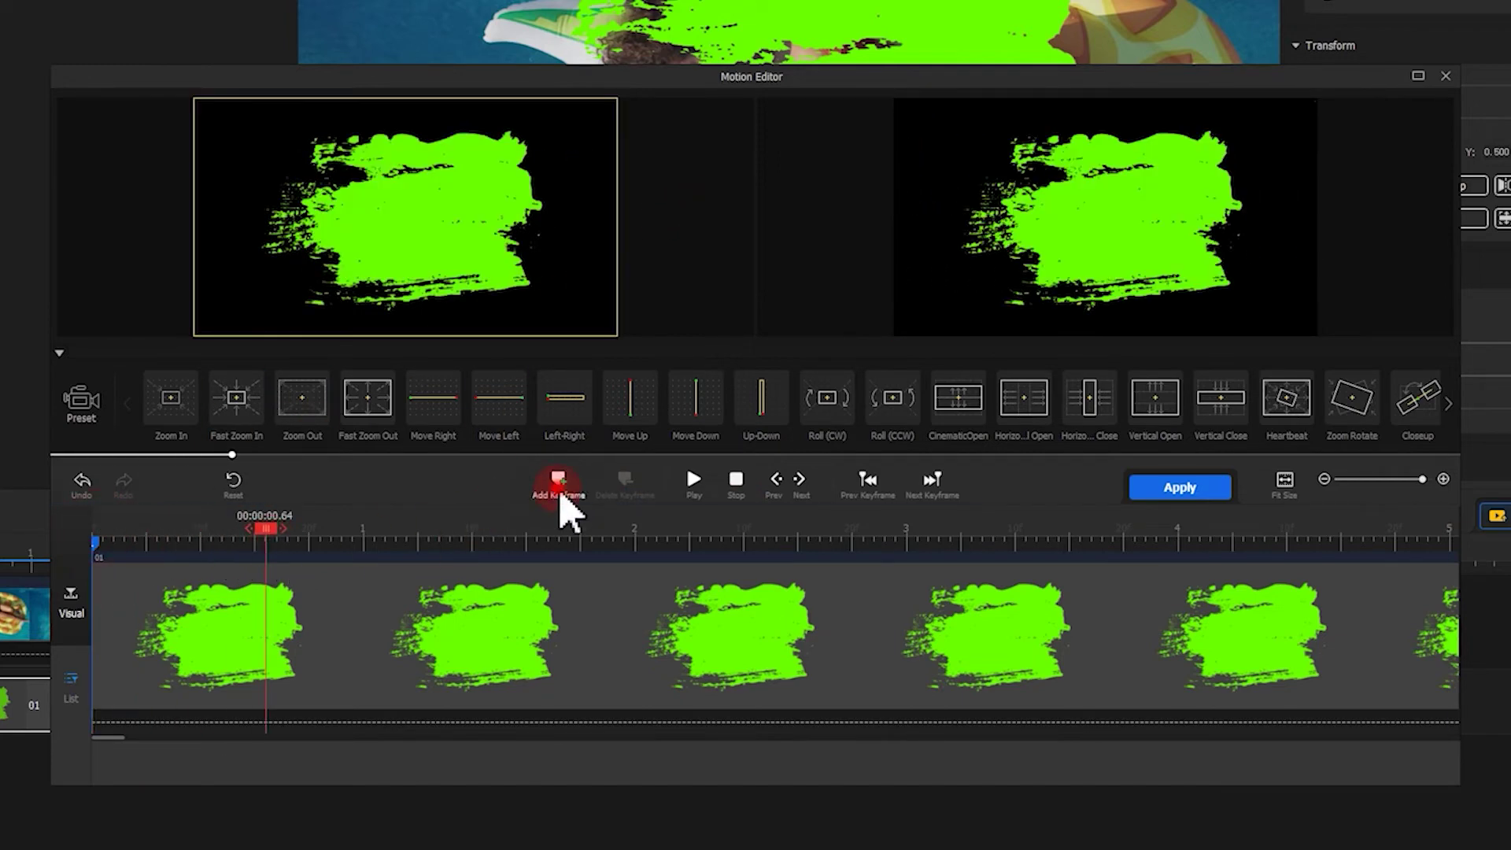
pyautogui.moveTo(597, 240); pyautogui.dragTo(391, 243)
pyautogui.moveTo(265, 529); pyautogui.dragTo(1455, 529)
pyautogui.click(545, 487)
# - Apply the motion, preview the green wipe over the pool clip, and export it
pyautogui.click(1143, 489)
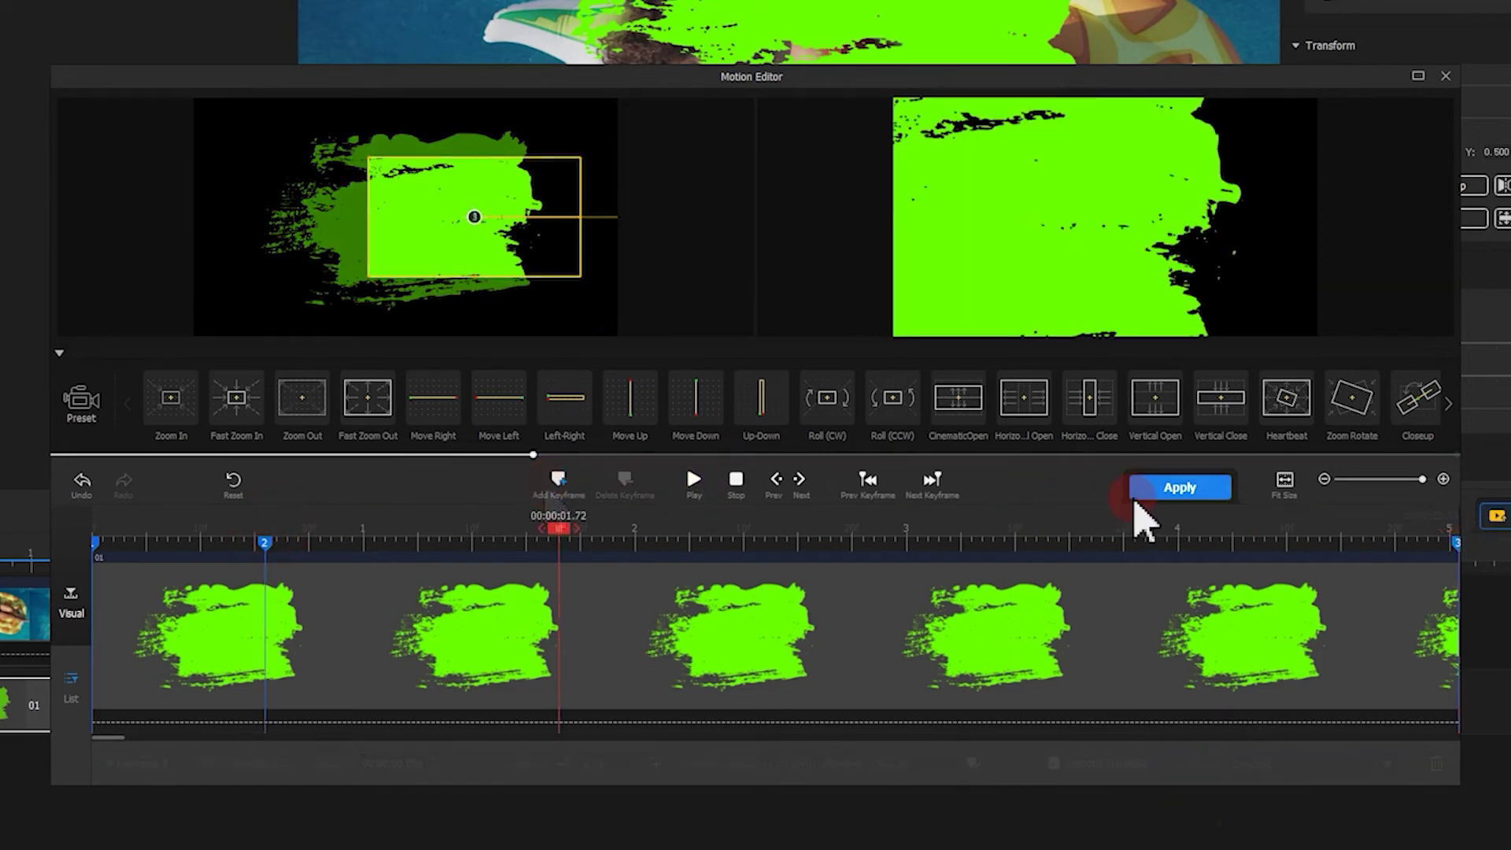
pyautogui.click(707, 467)
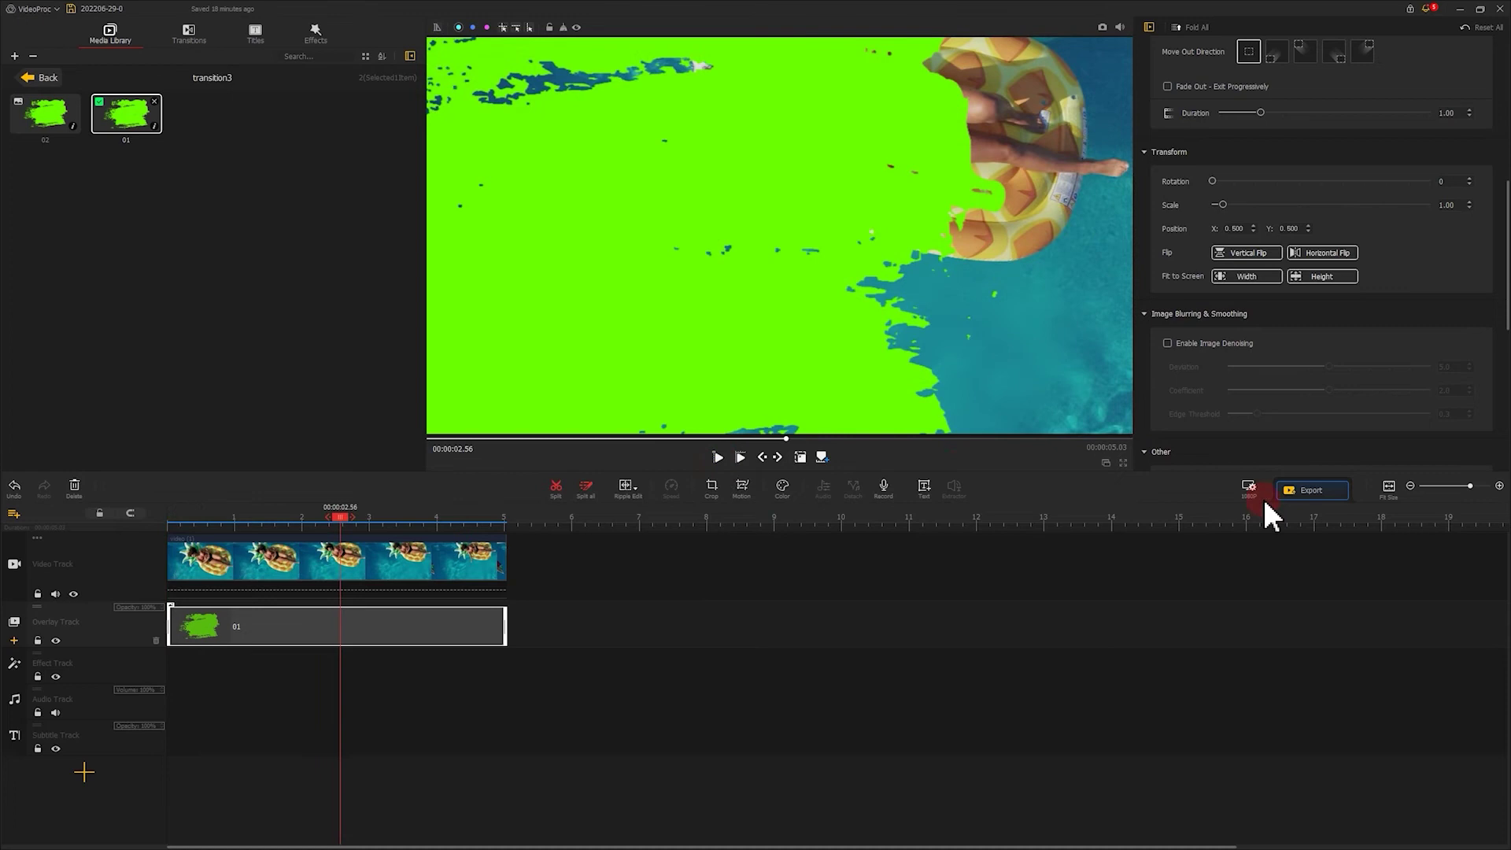
pyautogui.click(1307, 496)
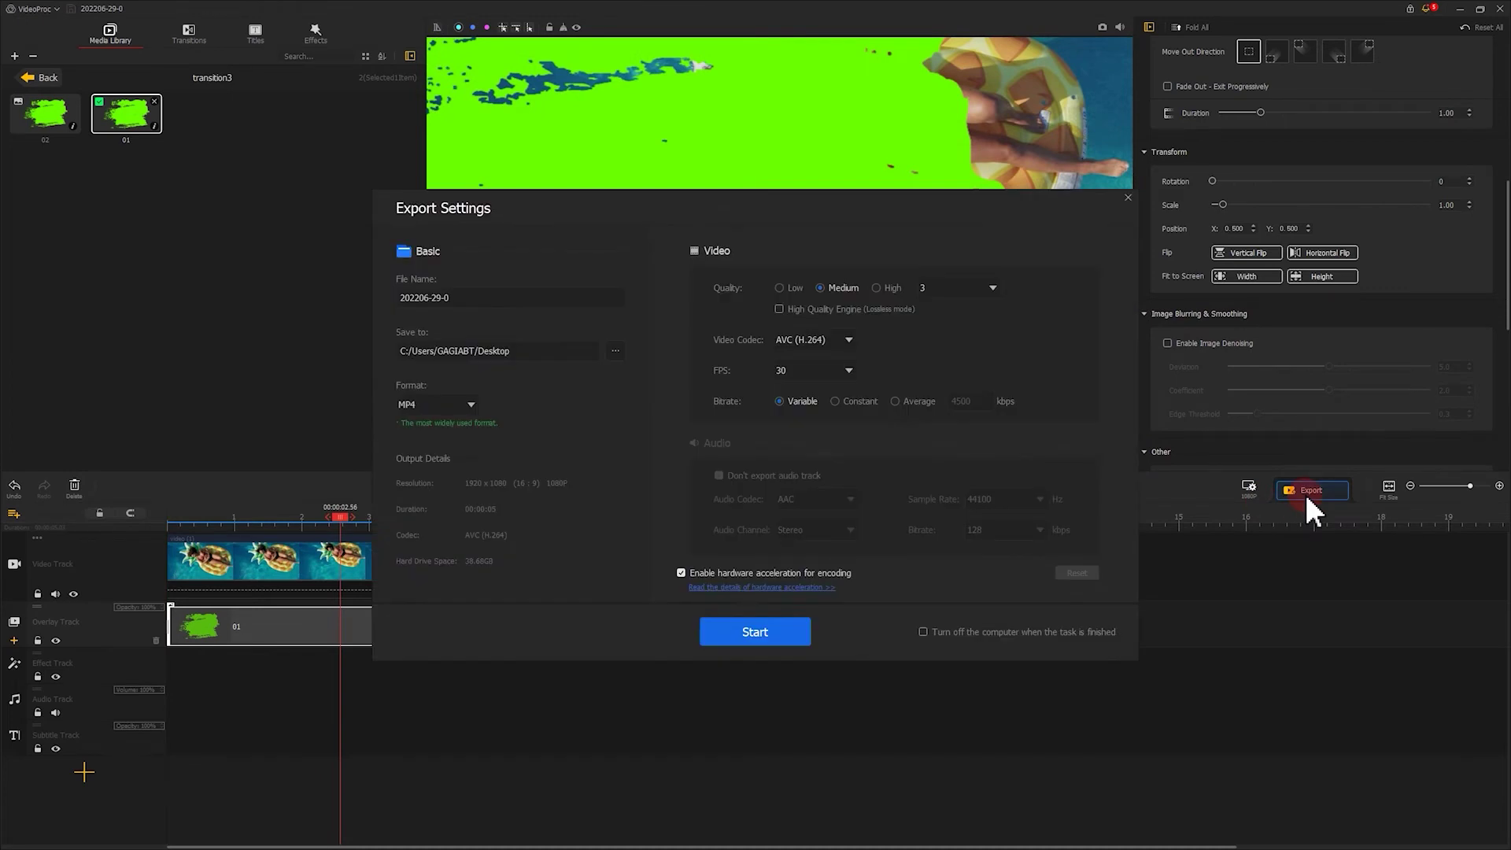
pyautogui.click(304, 263)
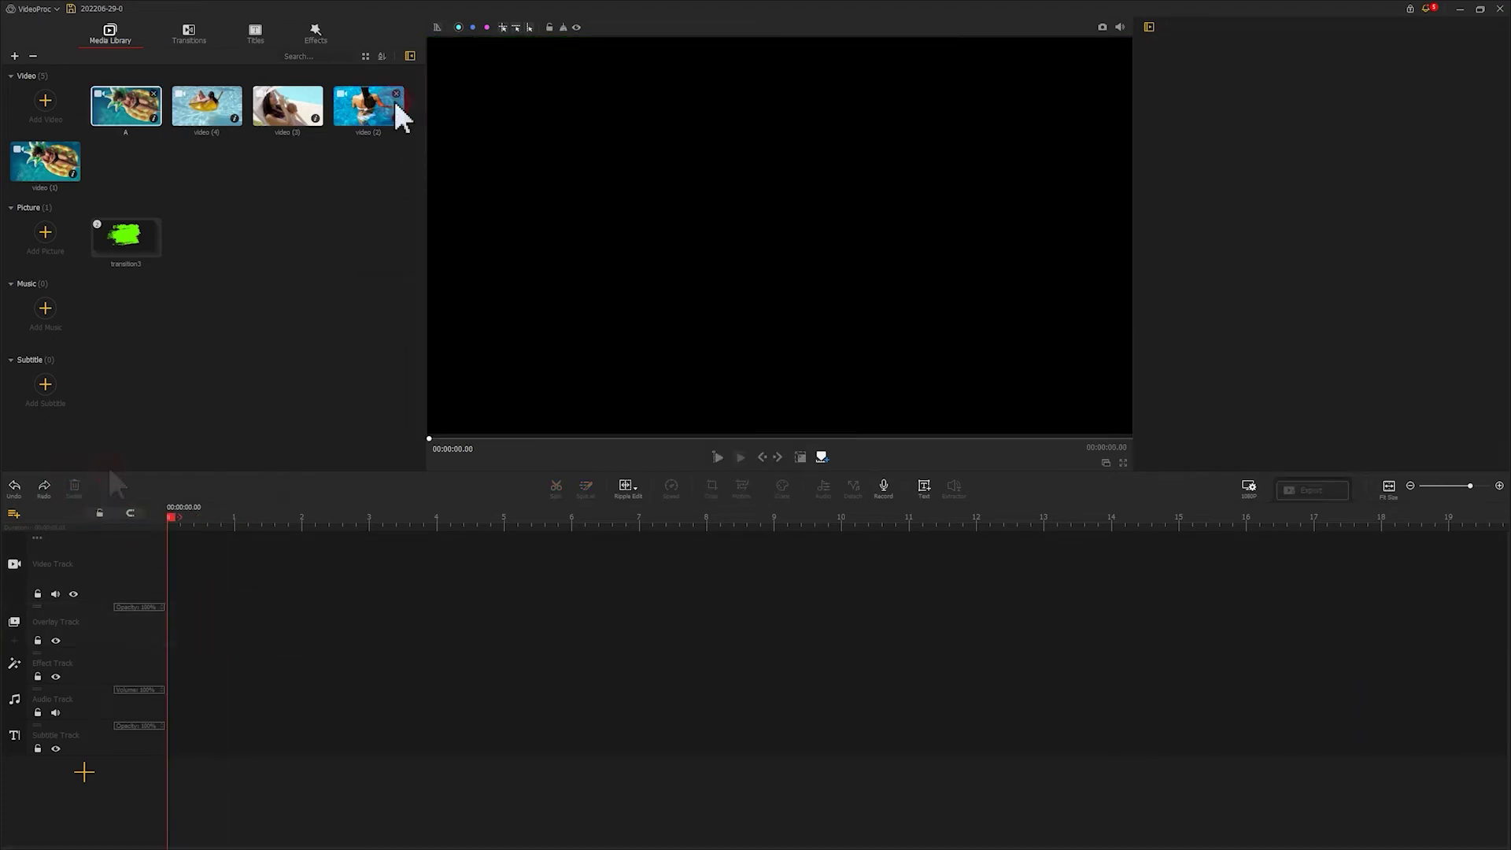
# - Put video (2) on the video track and trim it to 5 seconds
pyautogui.moveTo(398, 111); pyautogui.dragTo(244, 555)
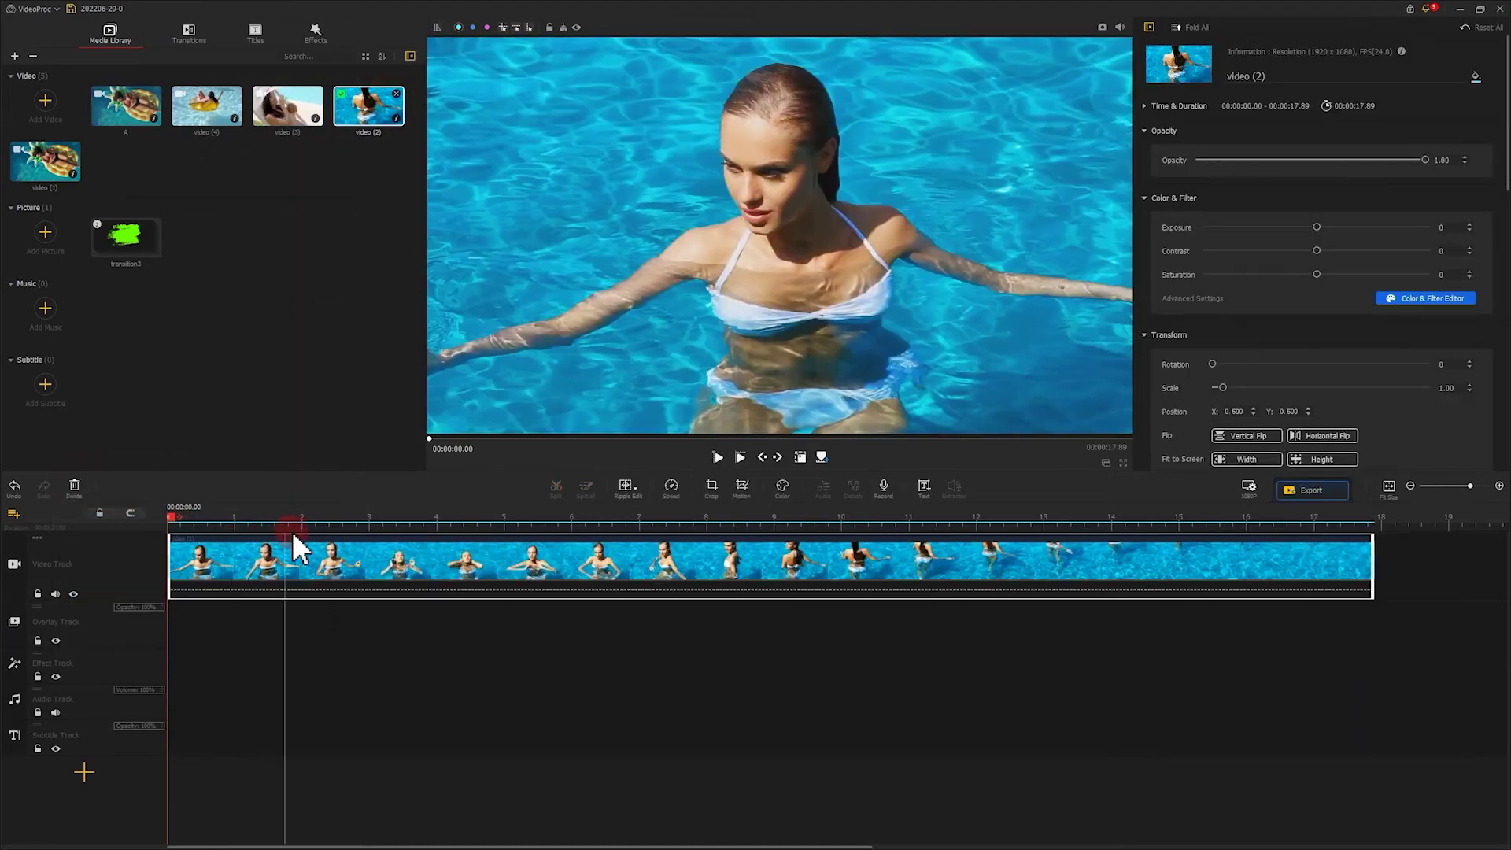
pyautogui.moveTo(1374, 583); pyautogui.dragTo(618, 586)
pyautogui.moveTo(505, 578); pyautogui.dragTo(504, 577)
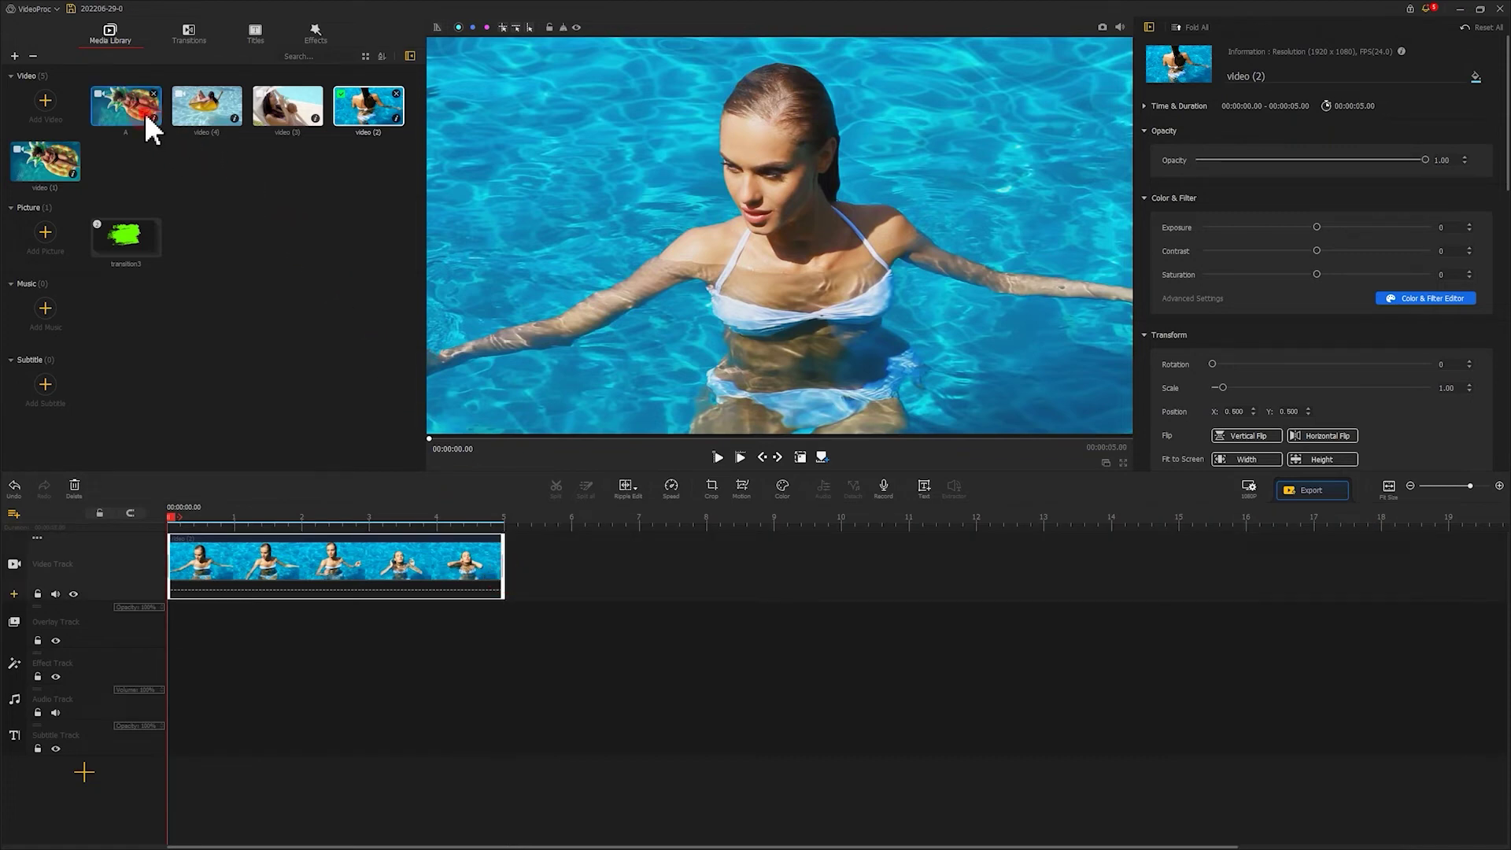
# - Lay clip A on the overlay track and enable chroma key to remove its green
pyautogui.moveTo(150, 129); pyautogui.dragTo(175, 653)
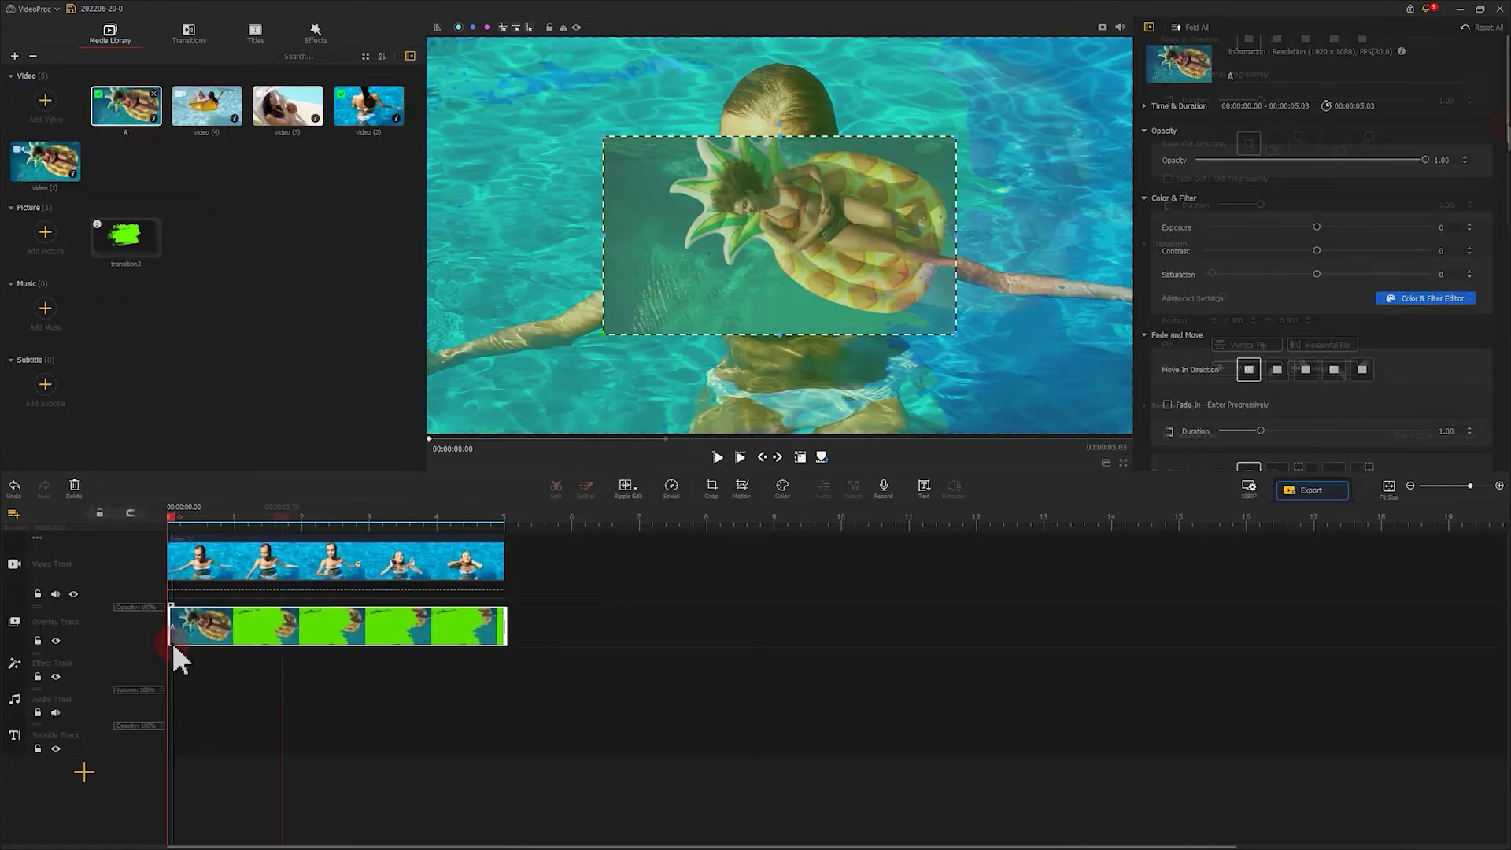
pyautogui.moveTo(1505, 95); pyautogui.dragTo(1499, 335)
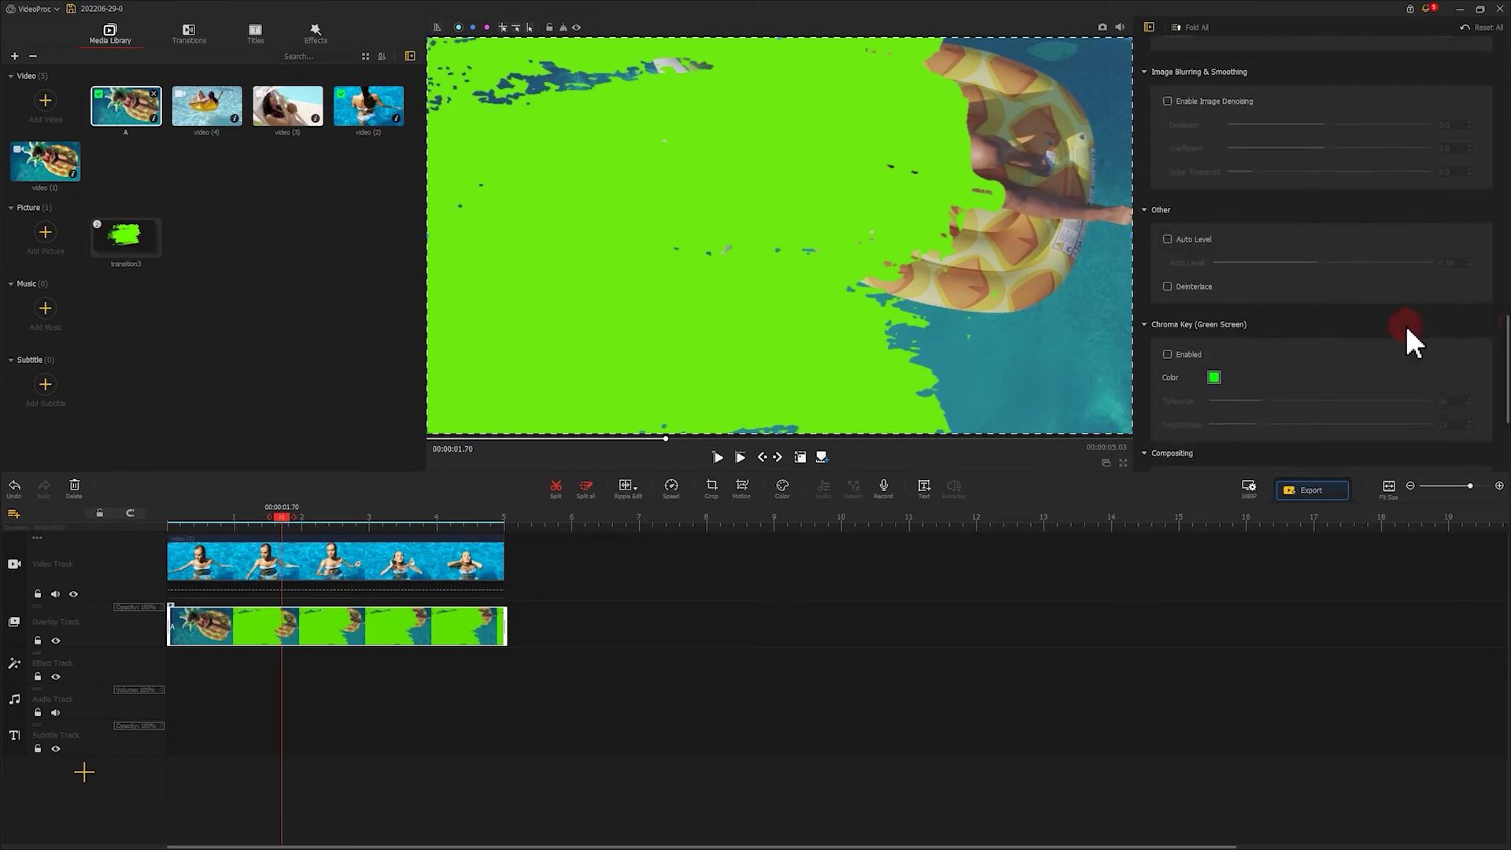
pyautogui.click(1169, 354)
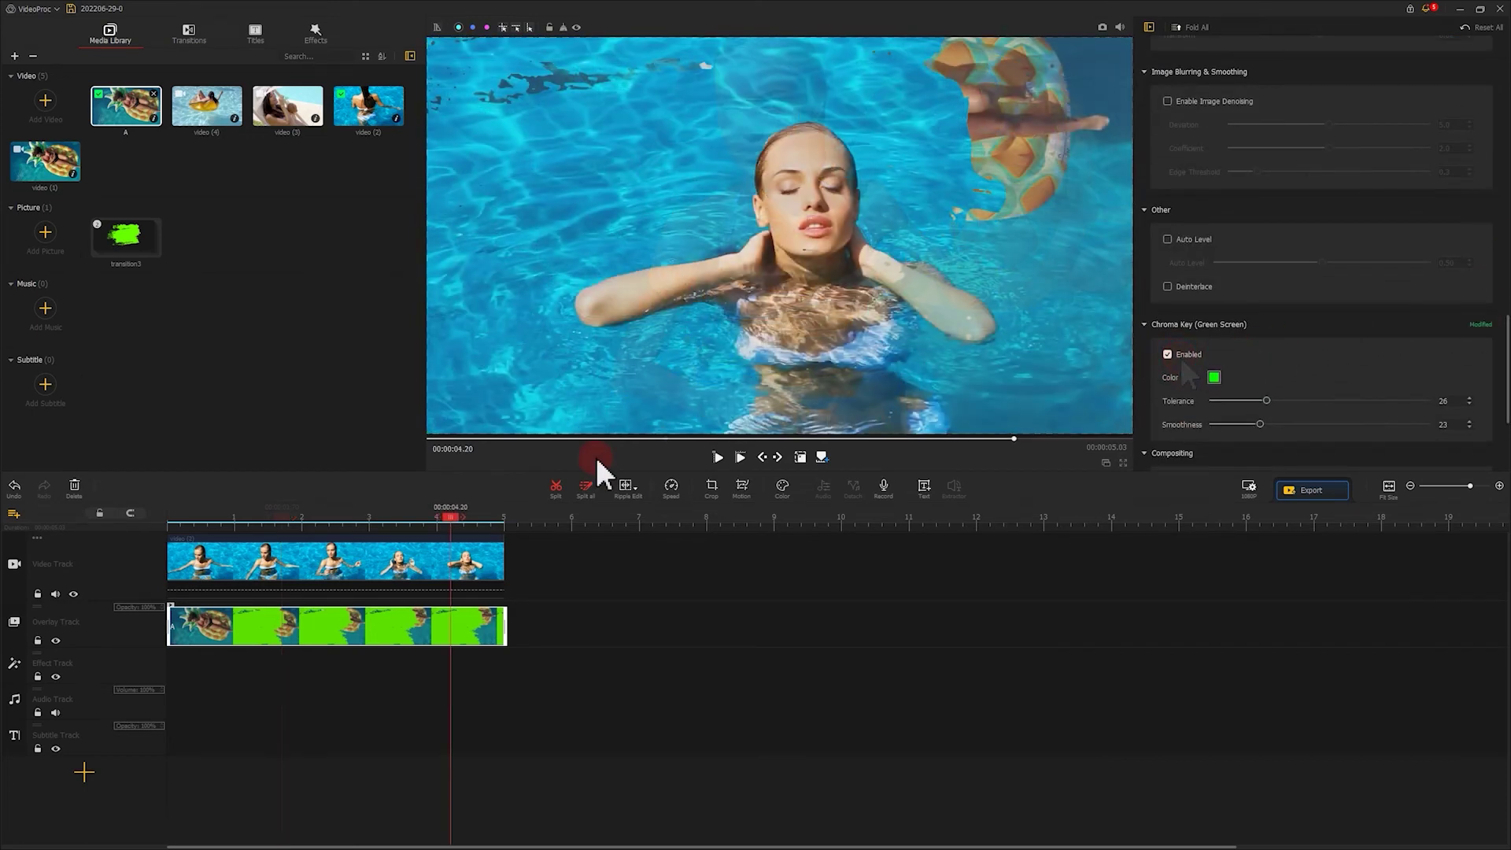
pyautogui.click(111, 637)
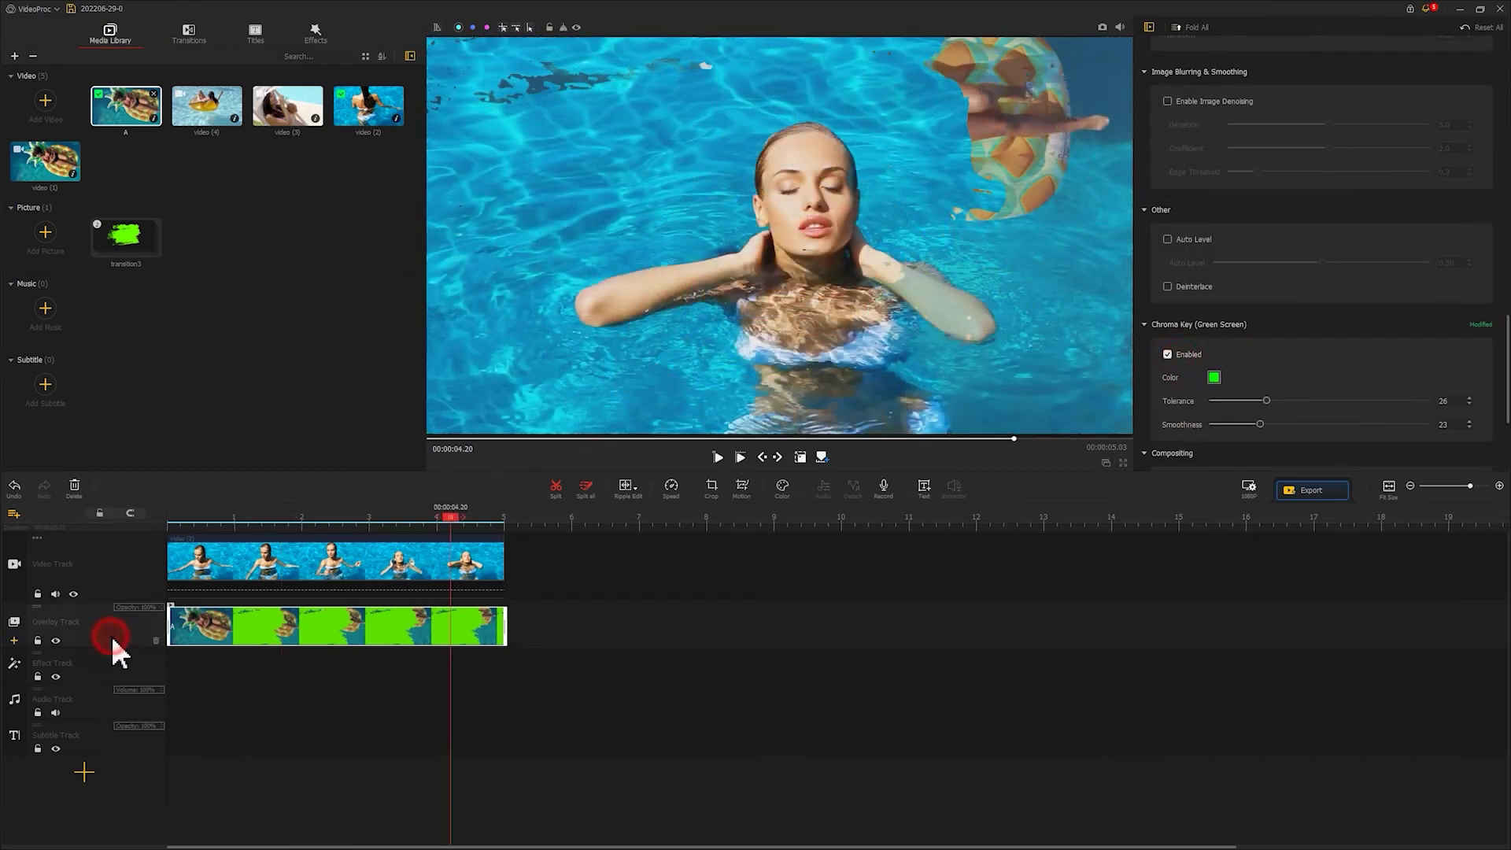
# - Add a second overlay track and place brush stroke 01 from transition3 on it
pyautogui.click(13, 642)
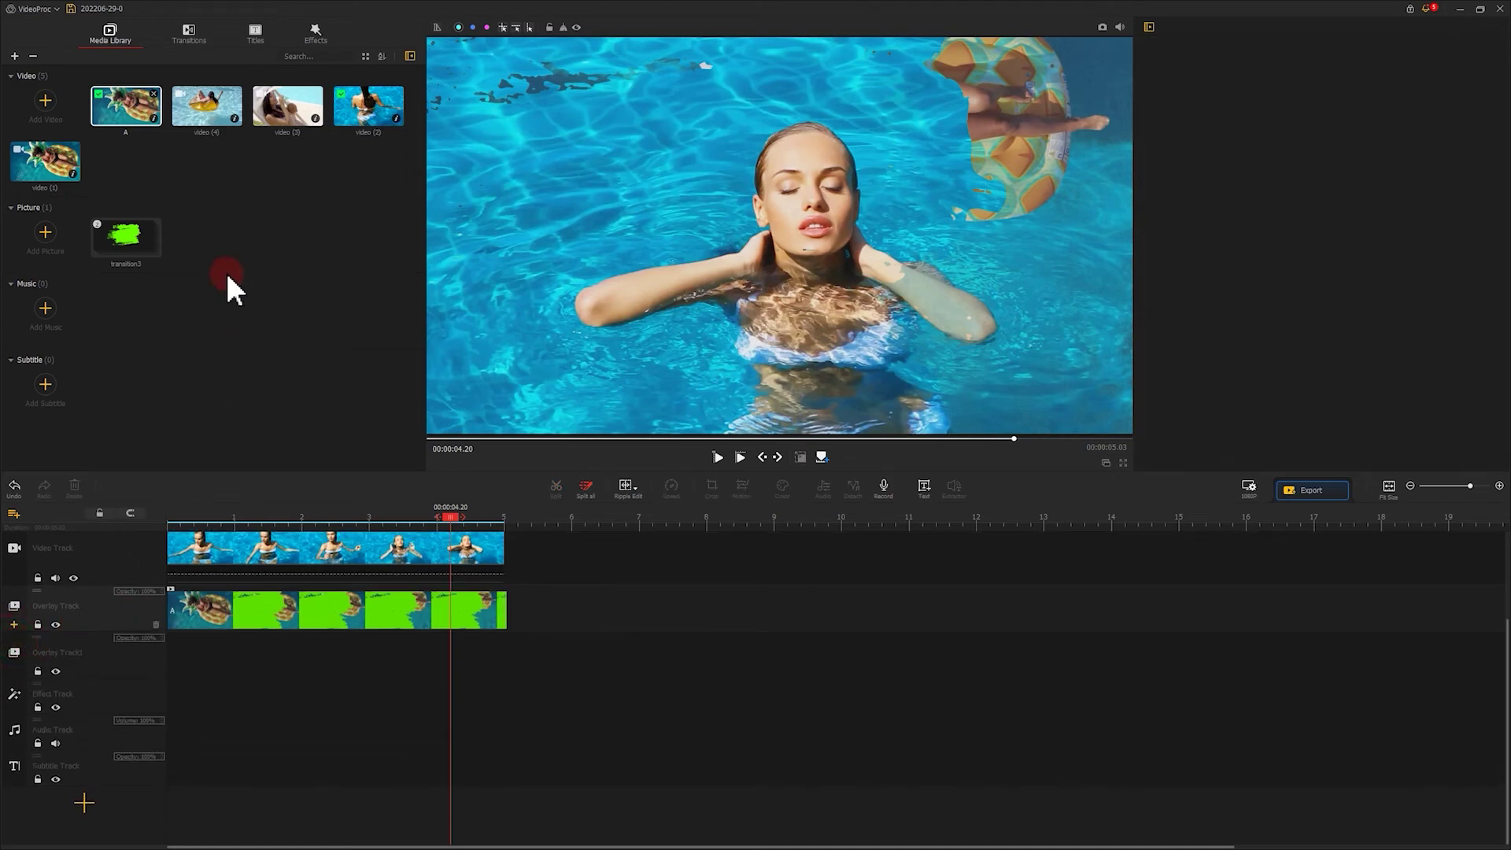
pyautogui.doubleClick(145, 254)
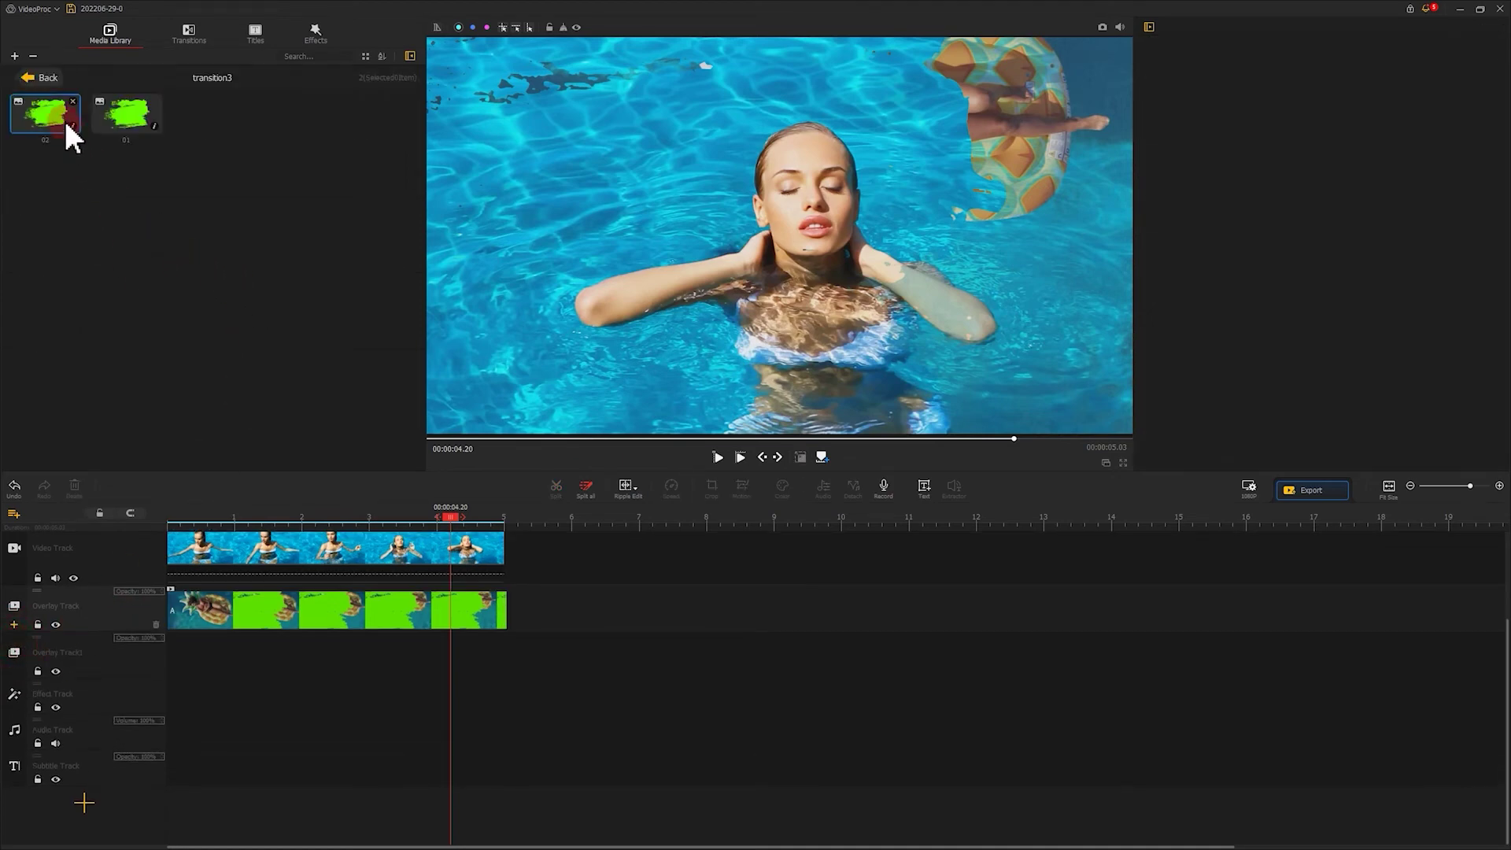
pyautogui.moveTo(124, 118)
pyautogui.mouseDown()
pyautogui.moveTo(187, 636)
pyautogui.moveTo(148, 643)
pyautogui.mouseUp()
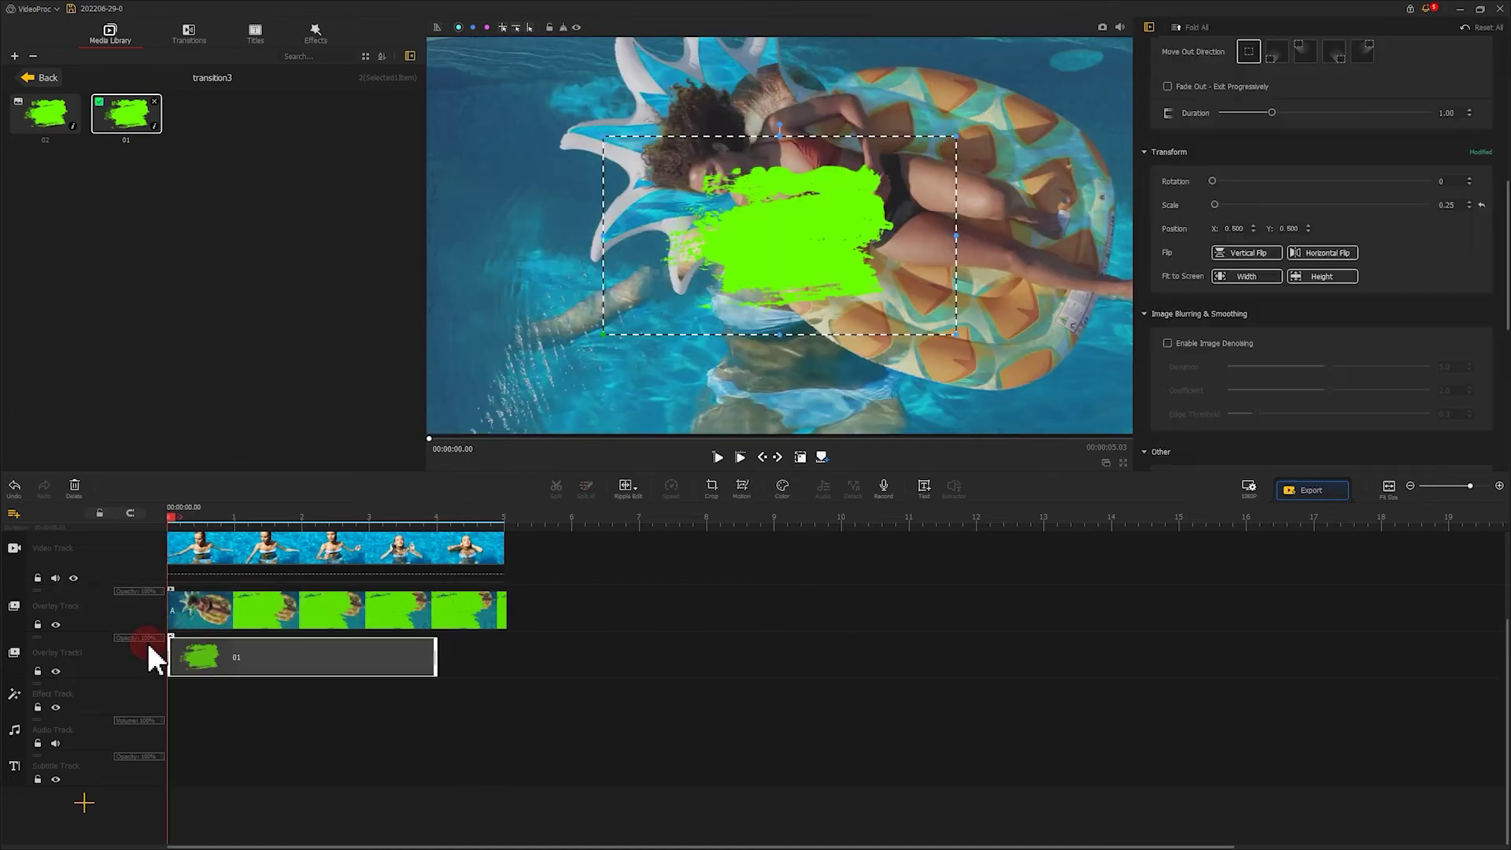
pyautogui.click(739, 486)
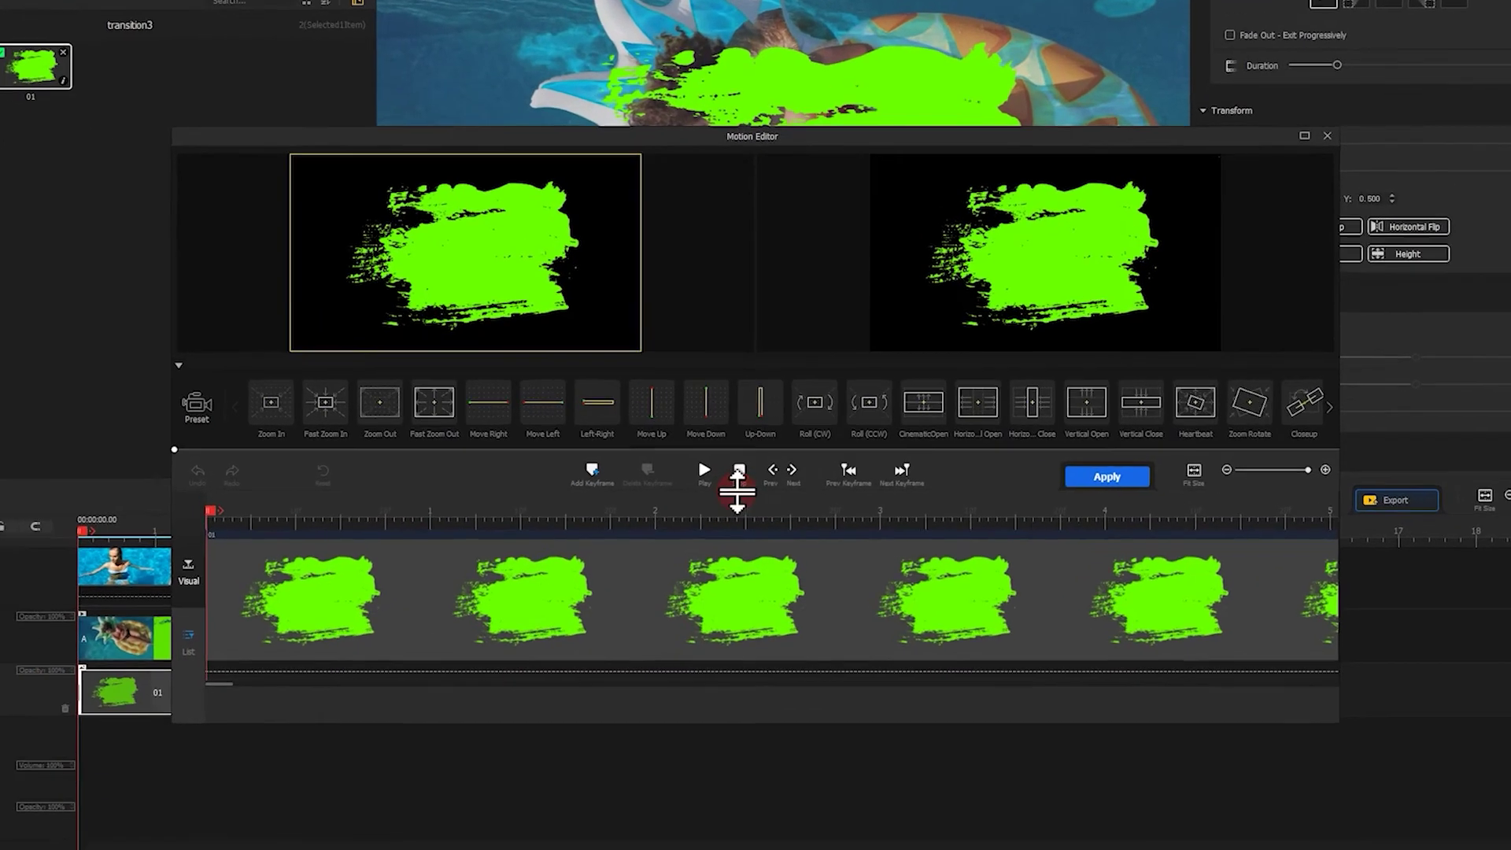
# - Keyframe stroke 01's framing at 0, 0.64 s and the clip end, then apply the motion
pyautogui.click(615, 468)
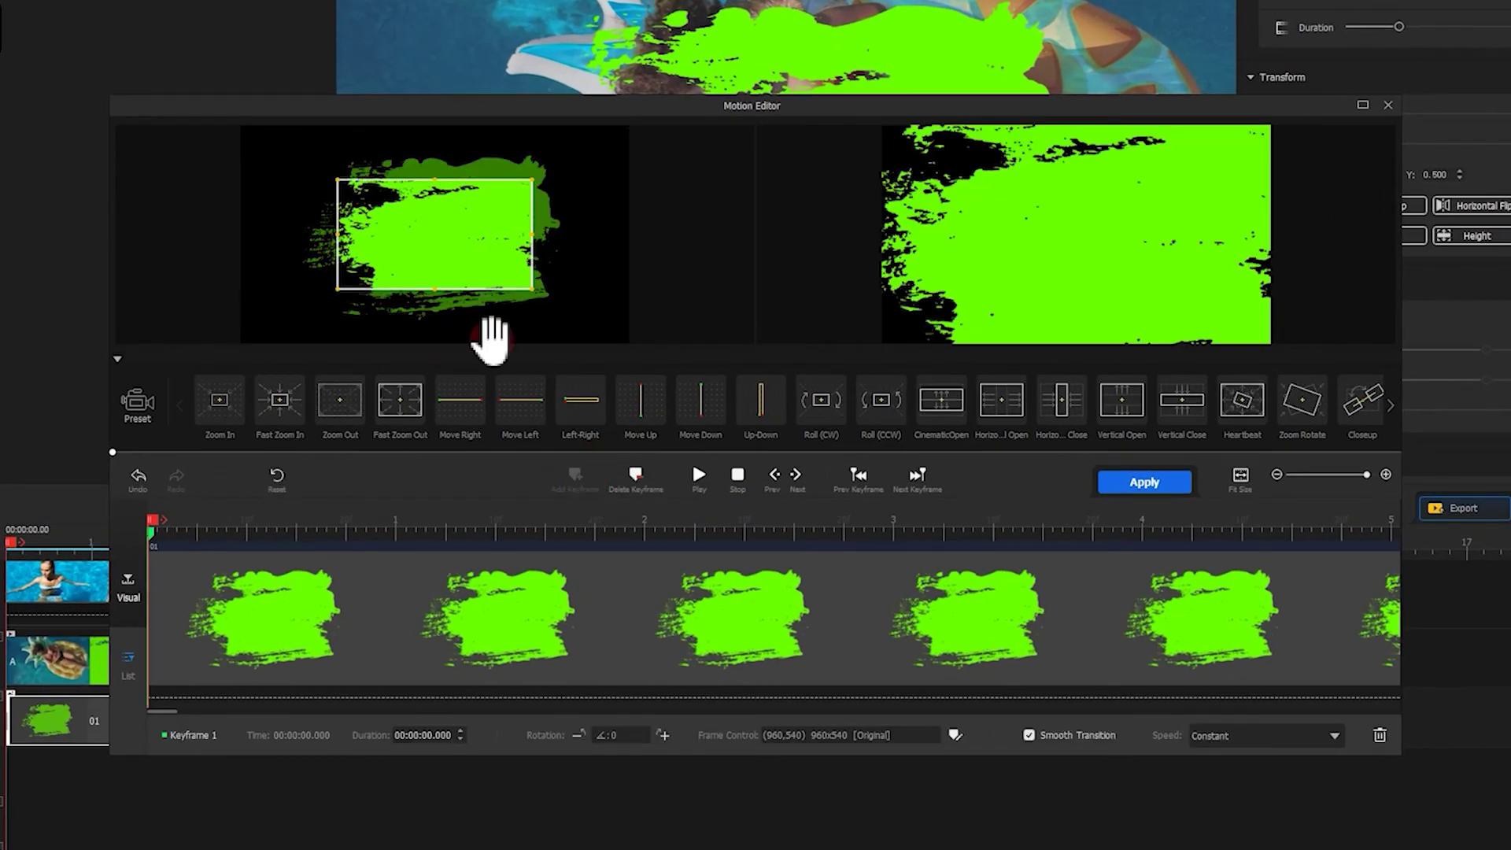
pyautogui.moveTo(437, 260); pyautogui.dragTo(202, 260)
pyautogui.click(151, 522)
pyautogui.moveTo(149, 523); pyautogui.dragTo(288, 525)
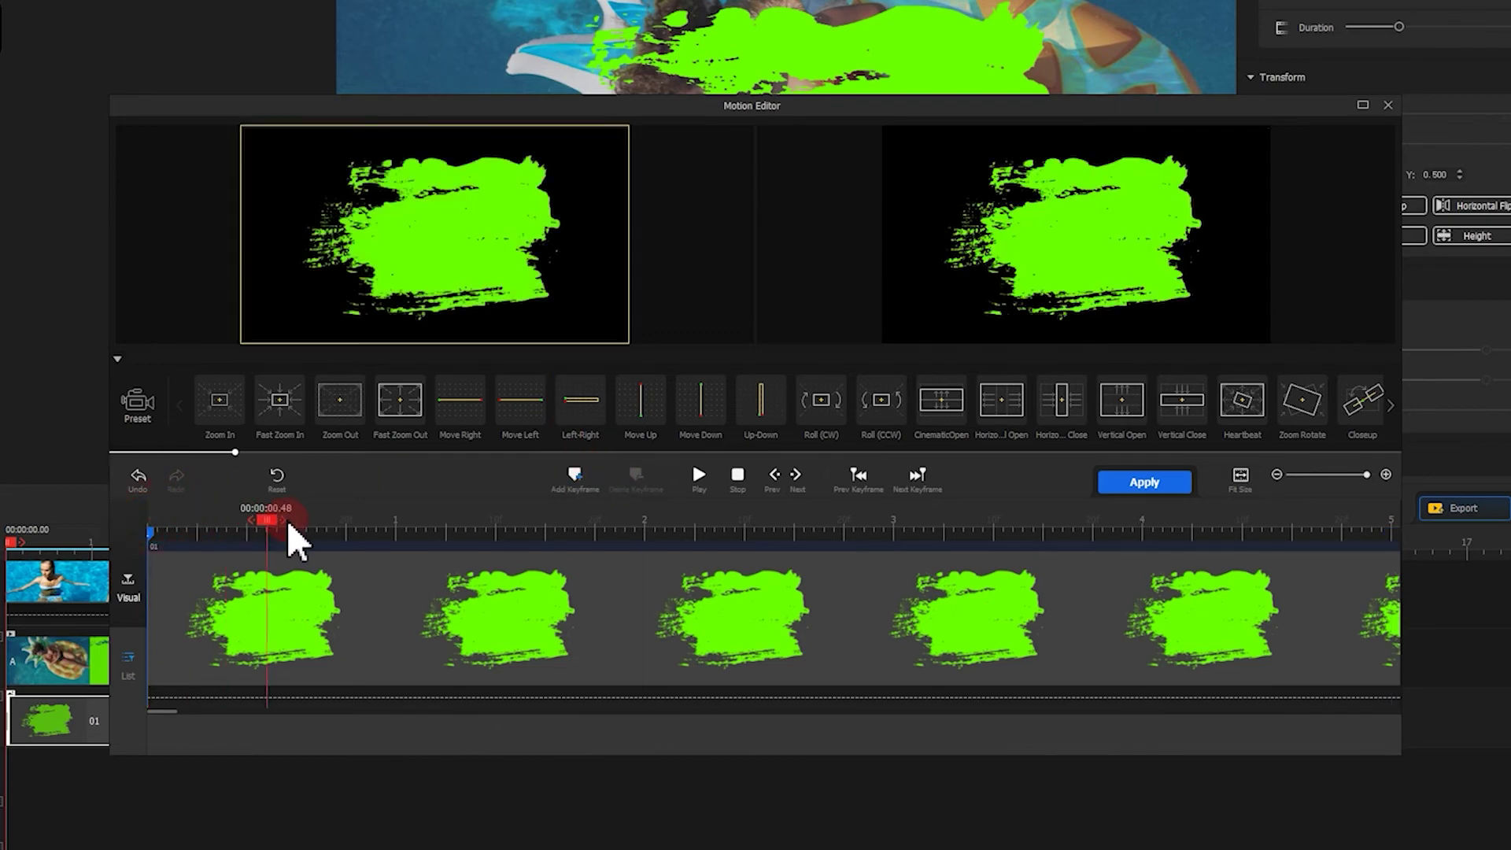
pyautogui.click(583, 492)
pyautogui.moveTo(263, 229); pyautogui.dragTo(456, 240)
pyautogui.click(372, 362)
pyautogui.moveTo(323, 532); pyautogui.dragTo(1485, 530)
pyautogui.click(581, 488)
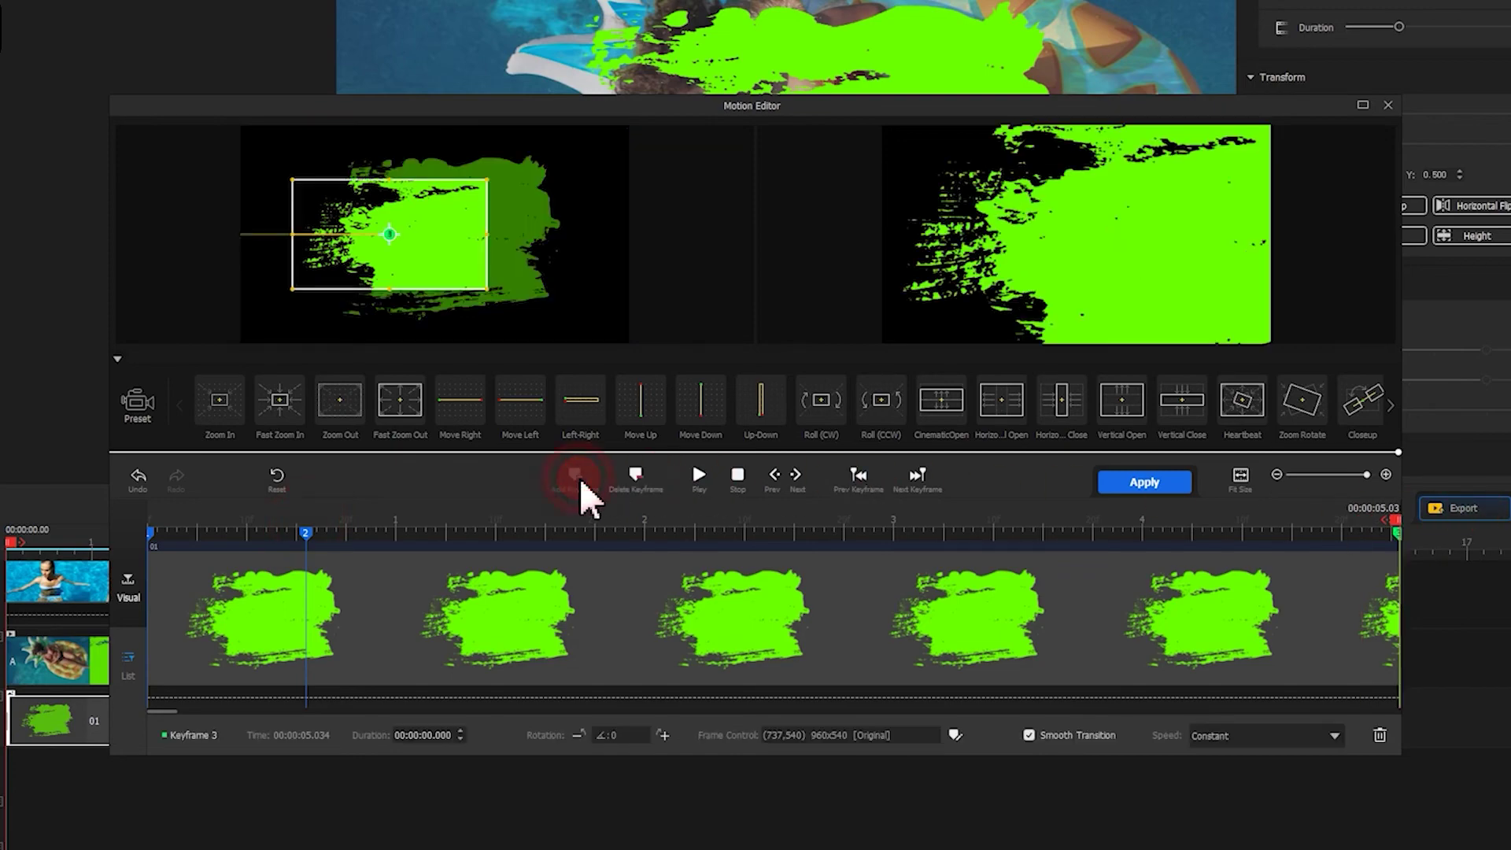
pyautogui.click(1118, 483)
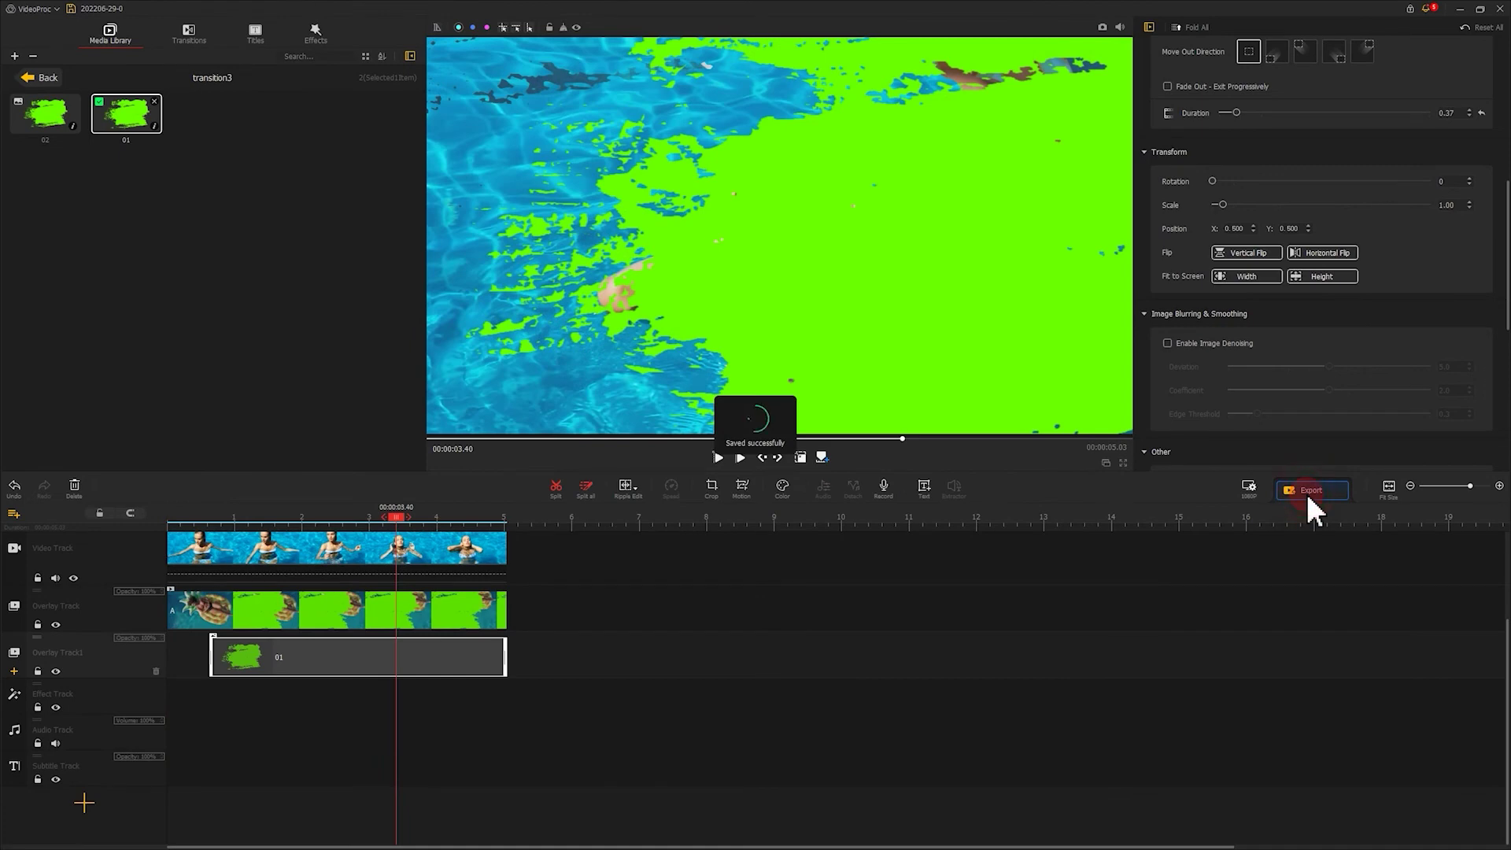
# - Export the finished wipe as B, then put video (3) on the emptied video track
pyautogui.click(1311, 491)
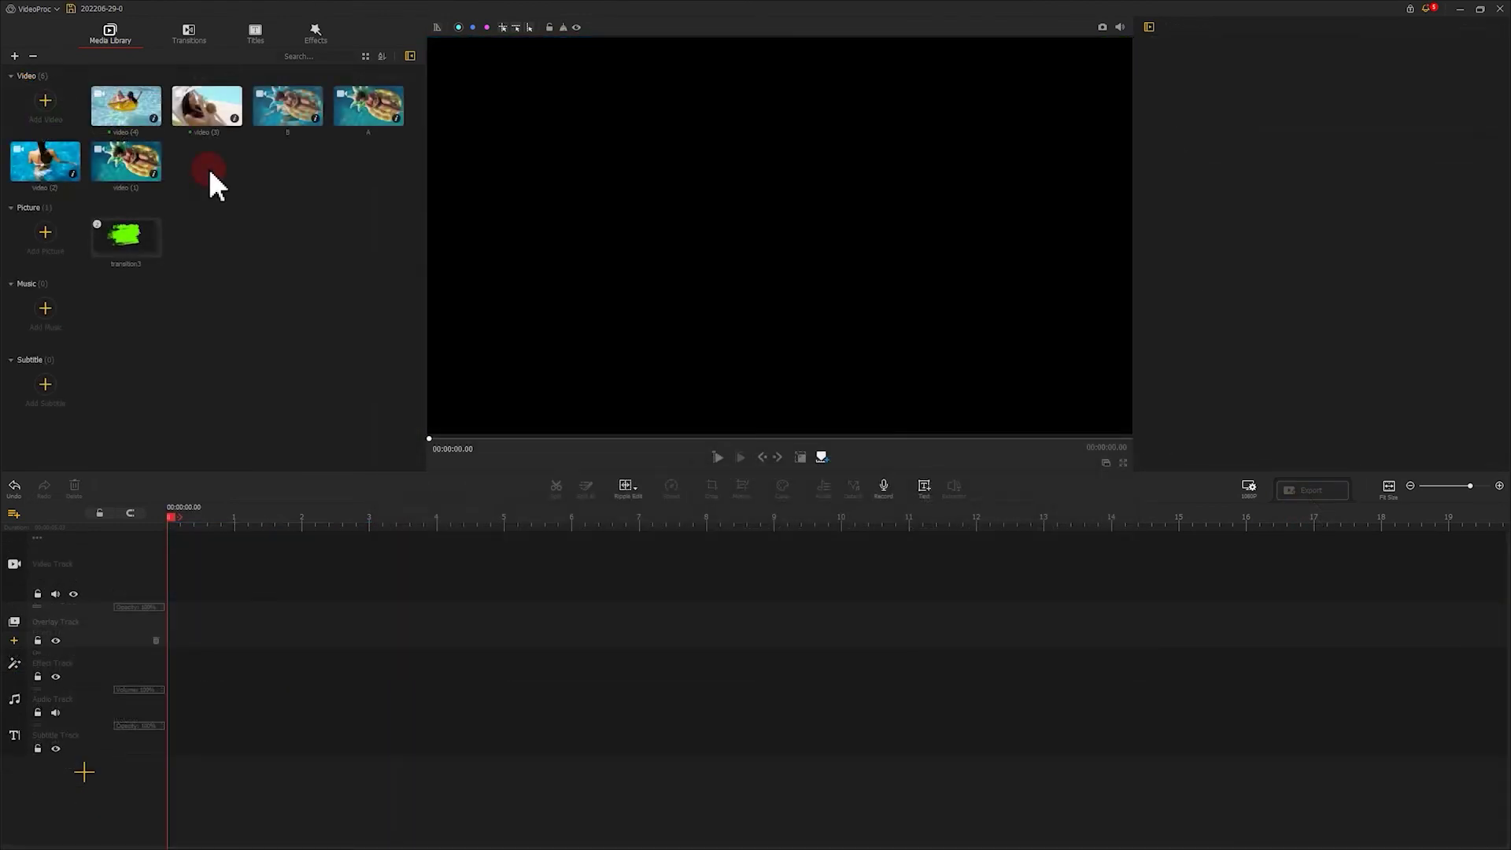
pyautogui.moveTo(207, 103); pyautogui.dragTo(191, 561)
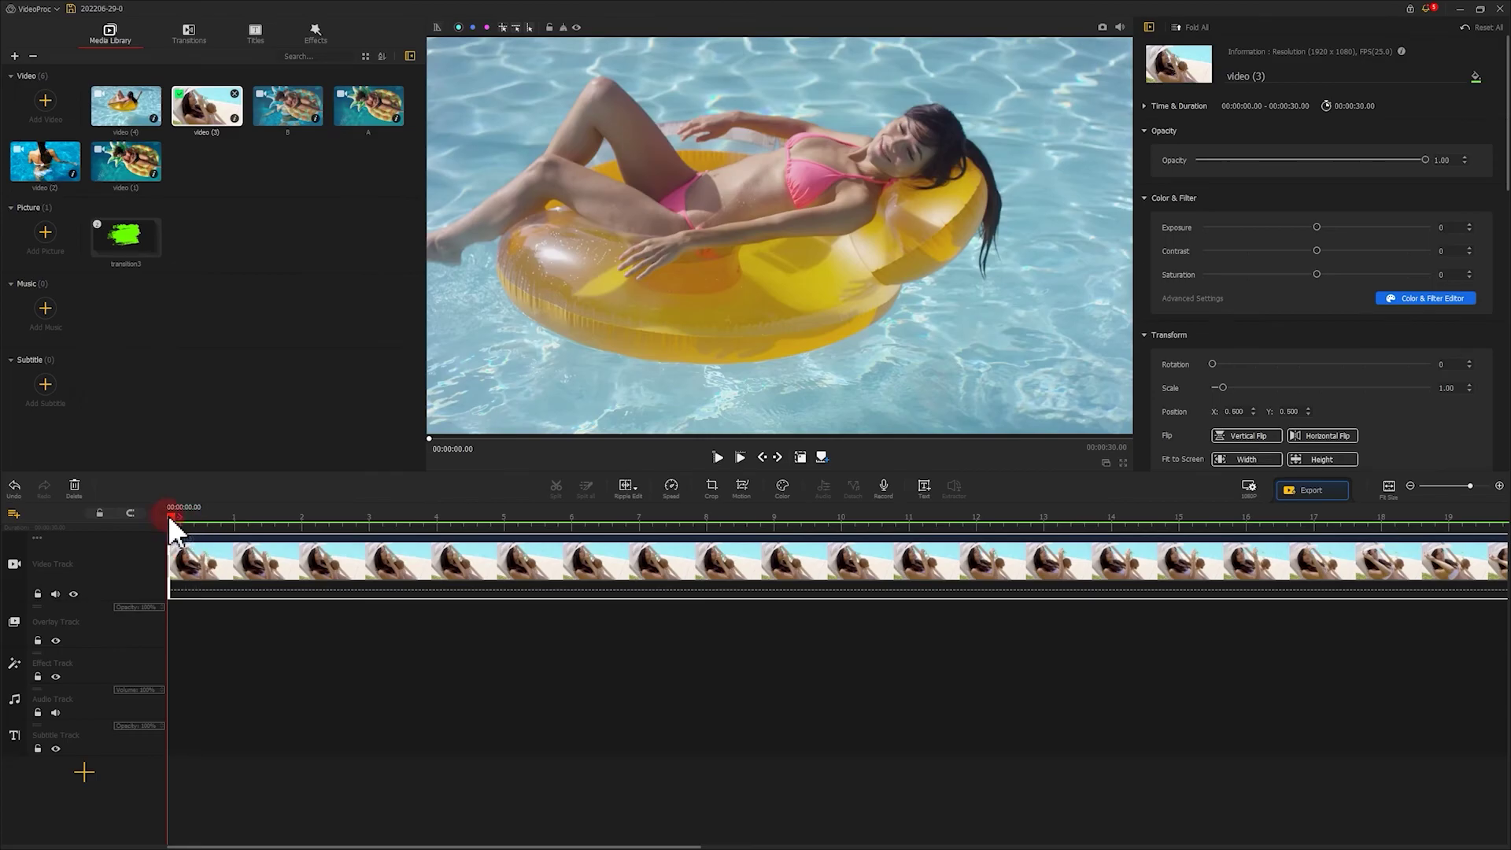